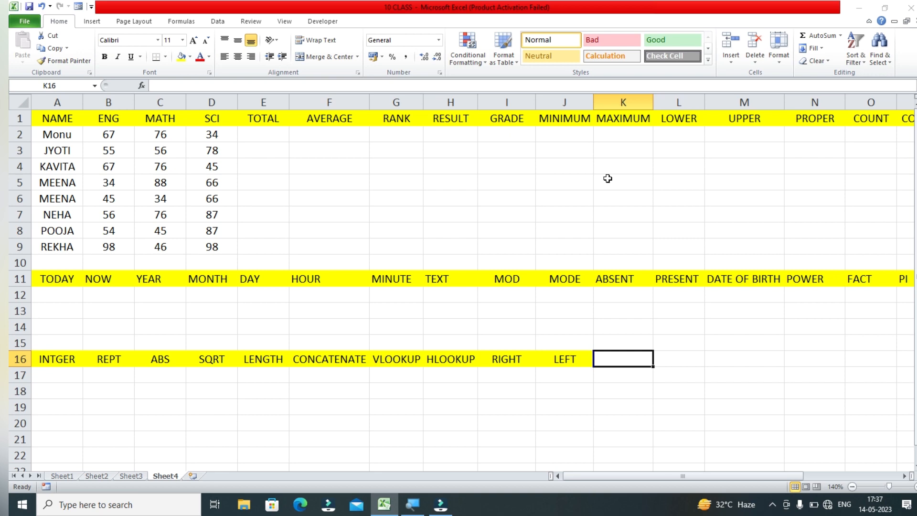
Step: Calculate the TOTAL in E2 with =SUM(B2:D2) and fill the formula down to E9
click(255, 137)
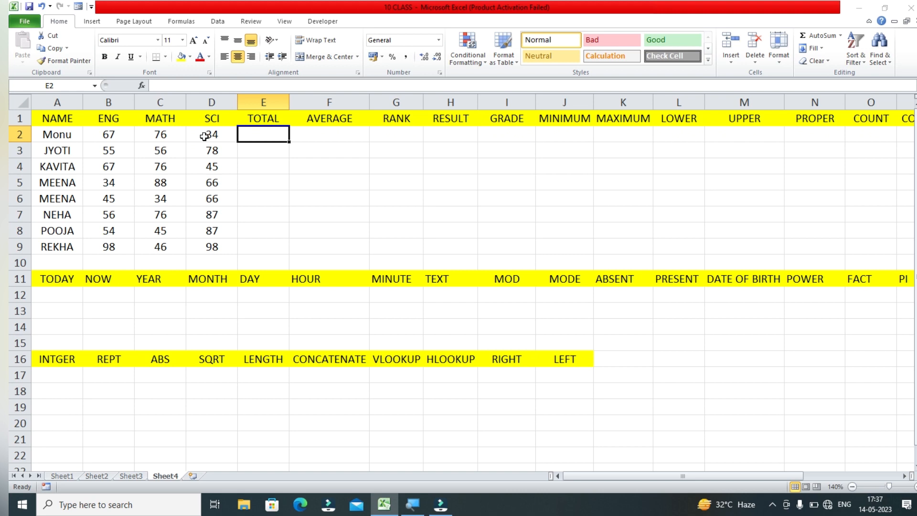
text(=)
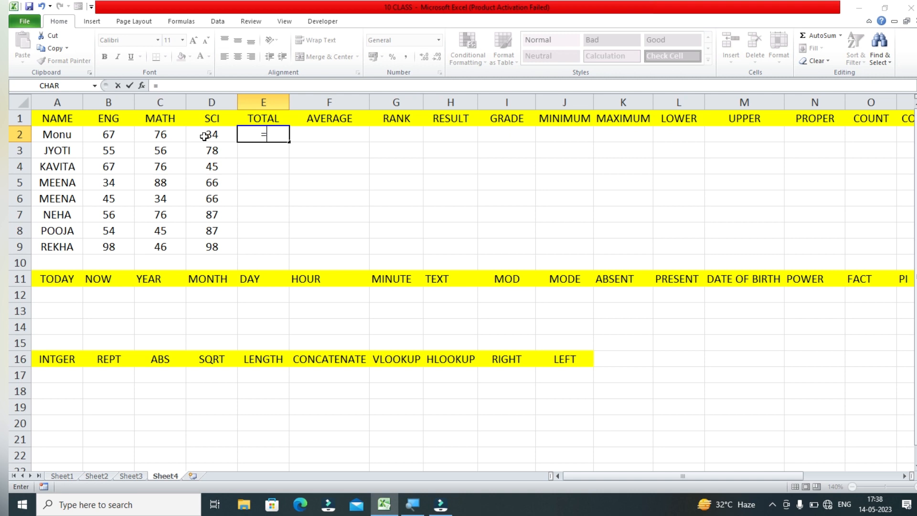
text(SUM()
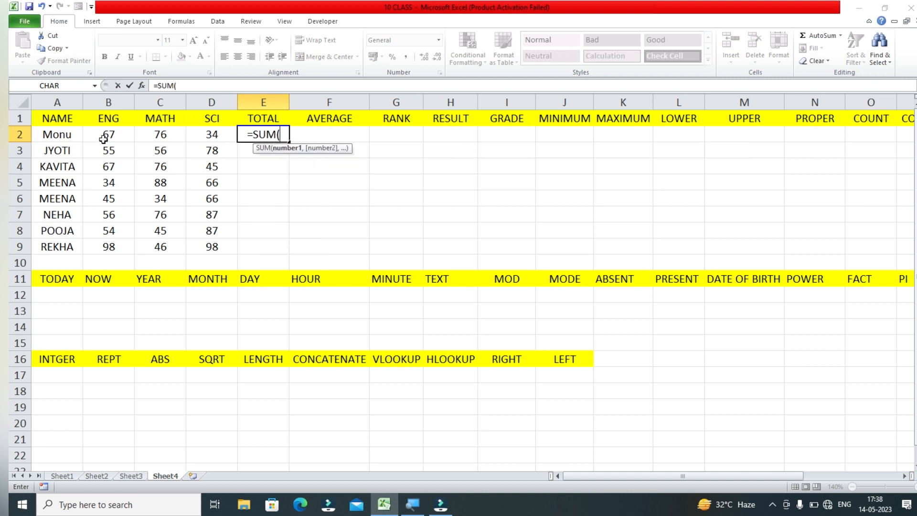
drag(107, 136, 223, 140)
text())
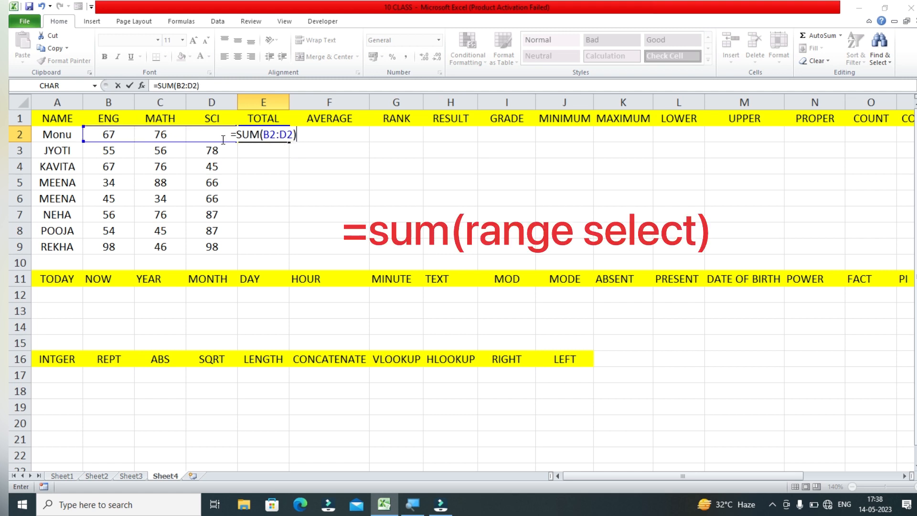
key(Return)
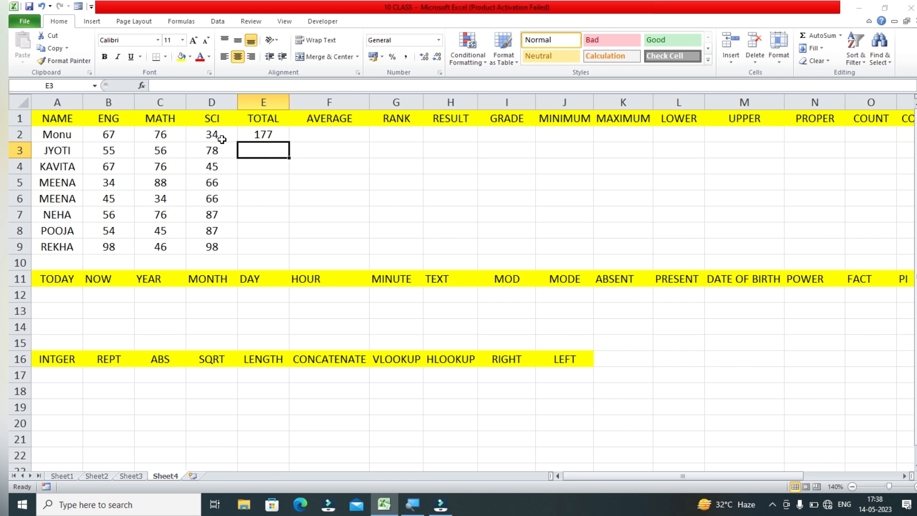
click(258, 135)
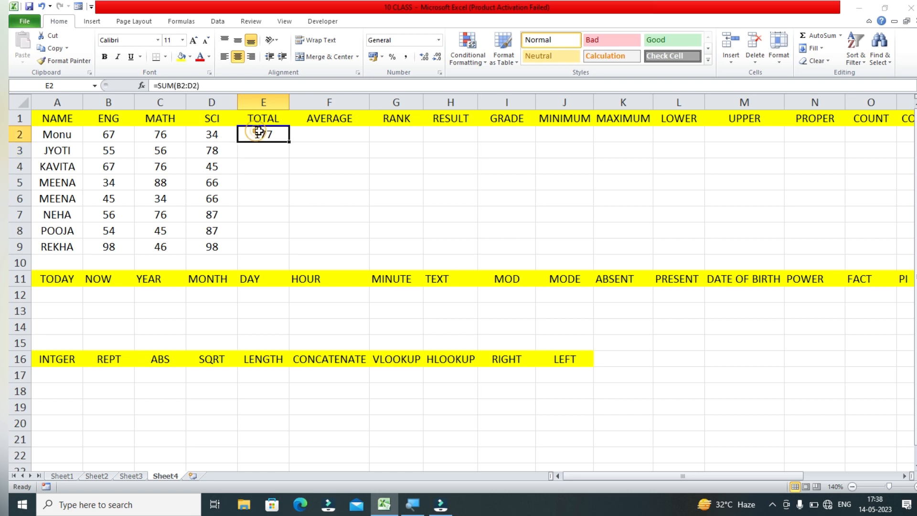
double_click(289, 144)
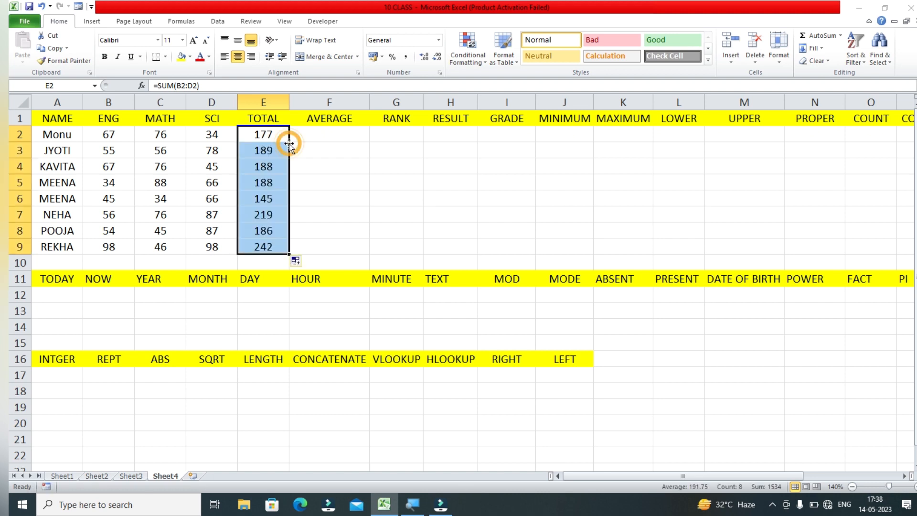
Step: Calculate the AVERAGE in F2 from the three subject marks with =AVERAGE(B2:D2)
click(314, 136)
text(=)
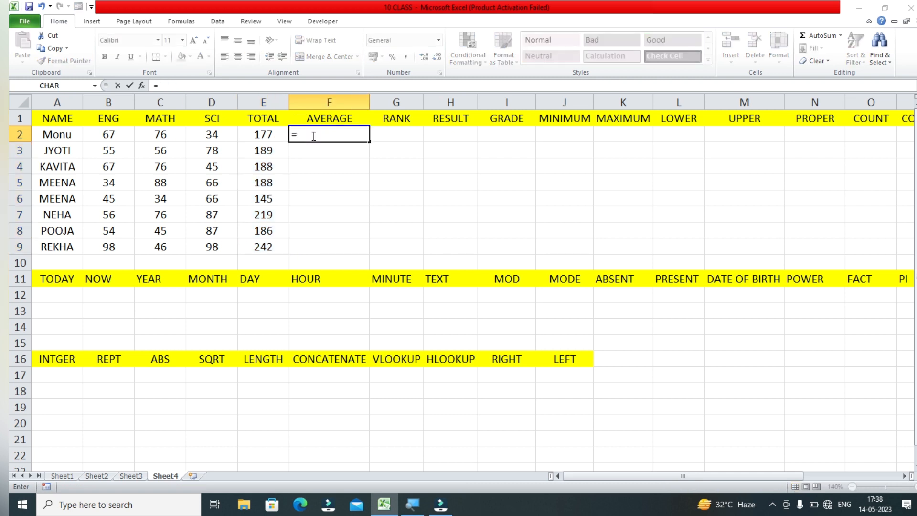
text(AVERAGE()
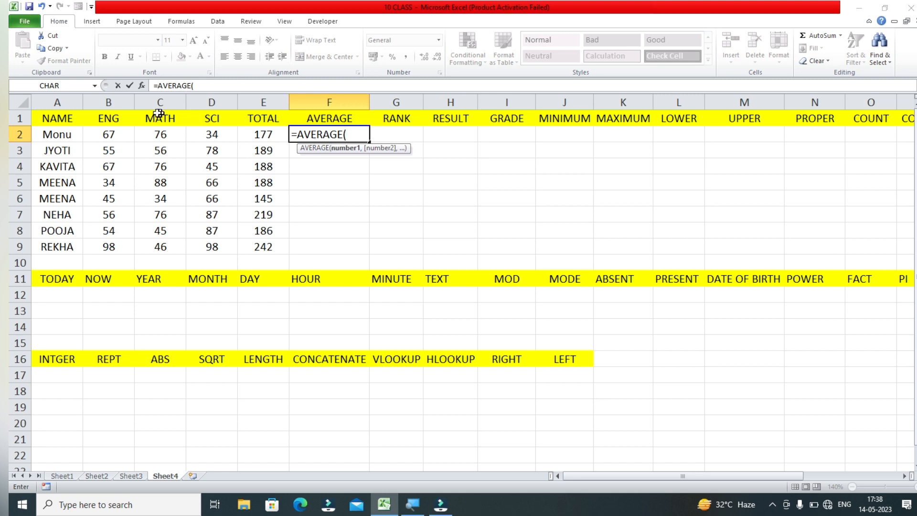
click(126, 134)
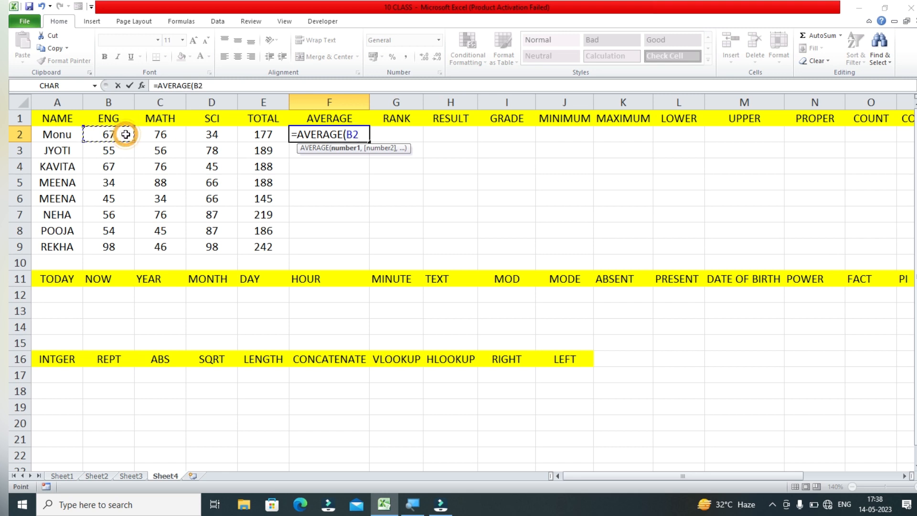
key(shift+Right)
key(shift+Right)
key(Return)
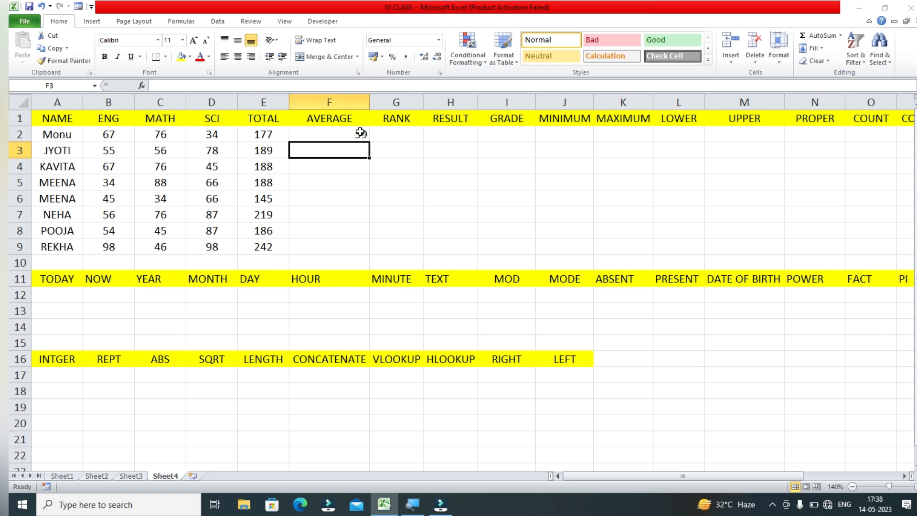
Step: Fill the AVERAGE formula from F2 down to F9
click(366, 137)
right_click(364, 137)
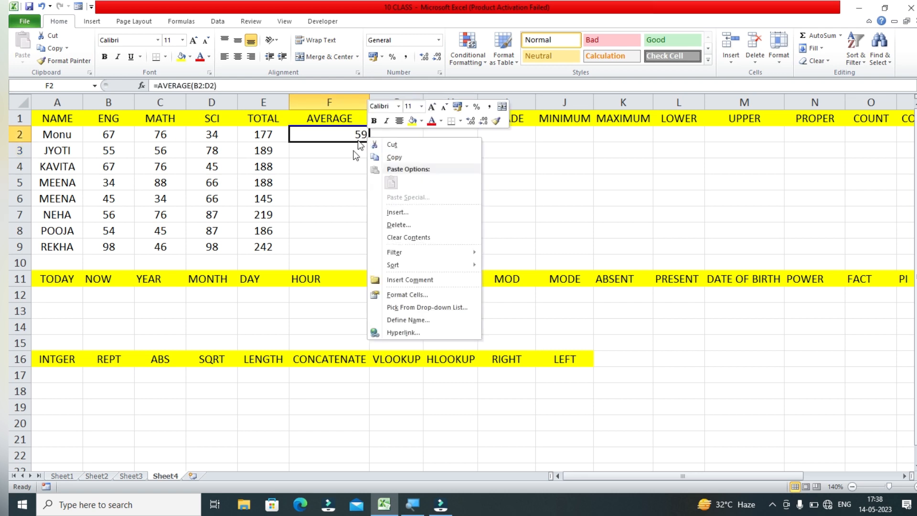
right_click(346, 169)
click(346, 136)
click(360, 134)
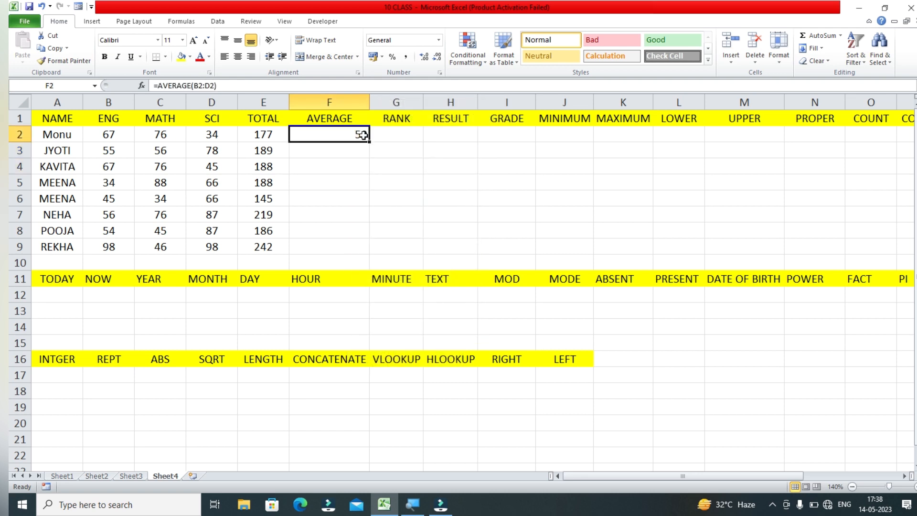
double_click(371, 141)
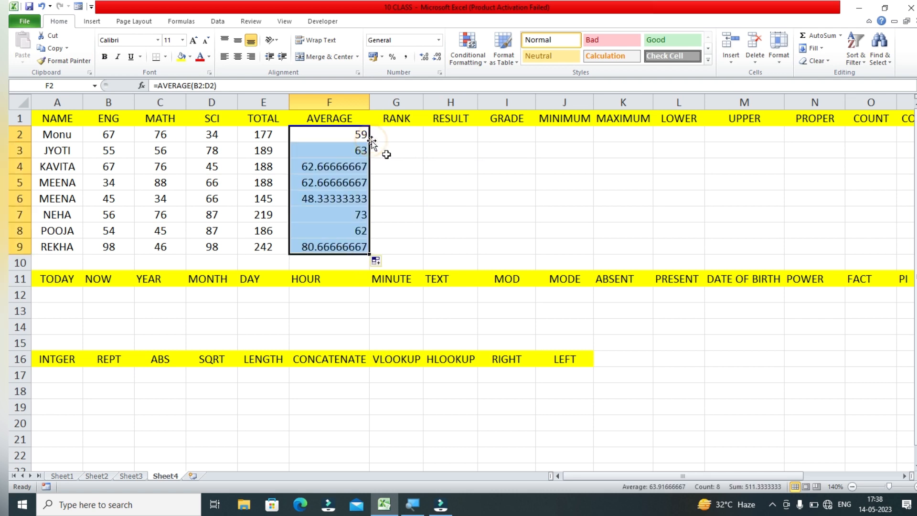
Step: Start a RANK formula in G2 with F2 as the number to rank
click(406, 135)
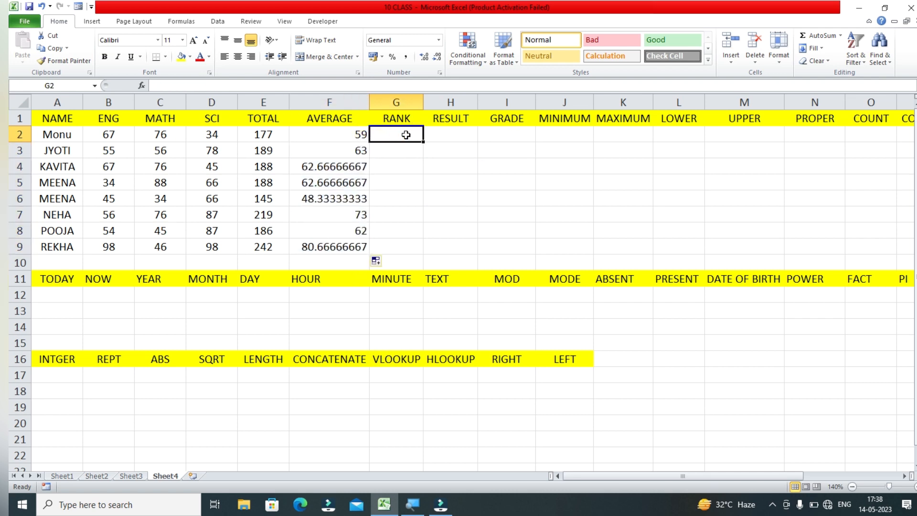
text(=RE)
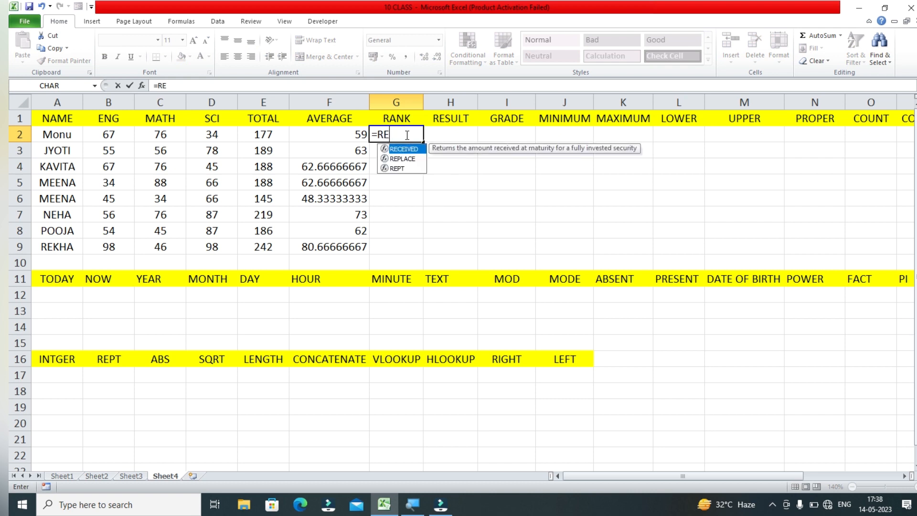
key(BackSpace)
text(ANK.AVG()
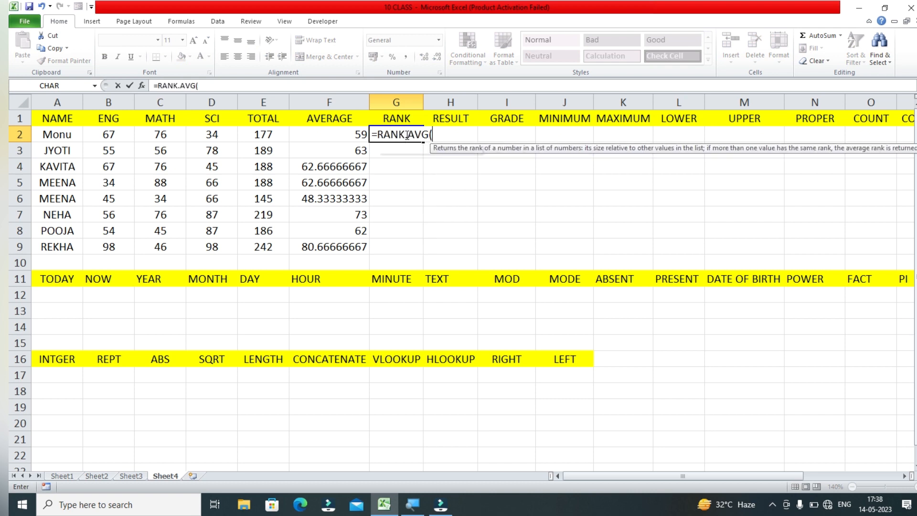
key(BackSpace)
key(BackSpace)
key(BackSpace)
key(BackSpace)
key(BackSpace)
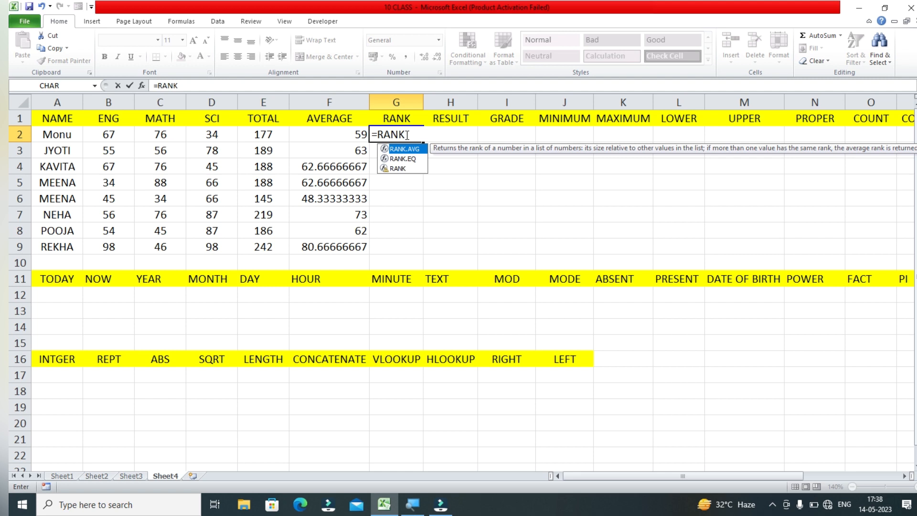
double_click(396, 170)
click(317, 146)
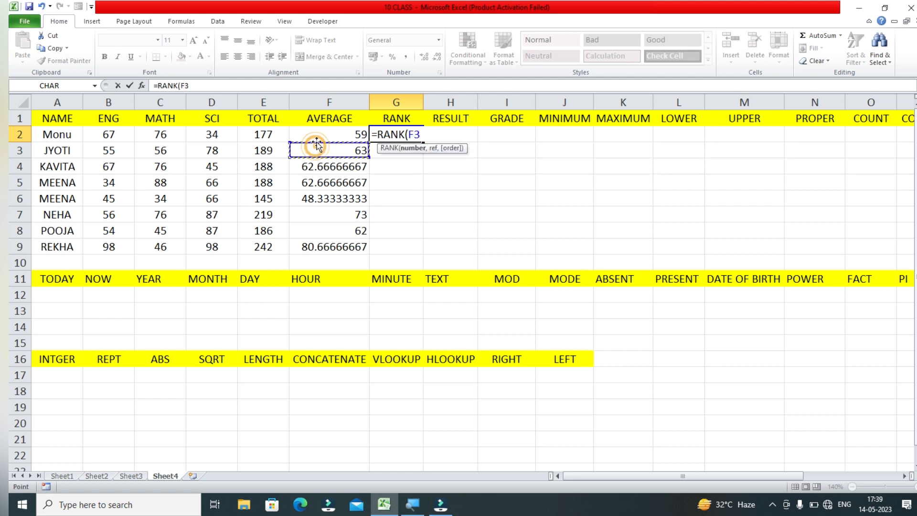
click(336, 131)
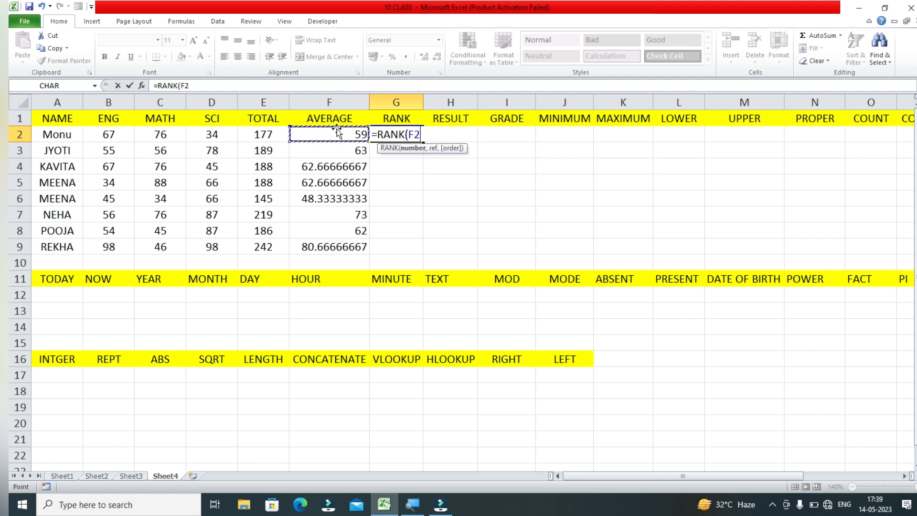
text(,)
Step: Complete the RANK formula with the absolute reference range $F$2:$F$9 and fill it down to G9
click(342, 137)
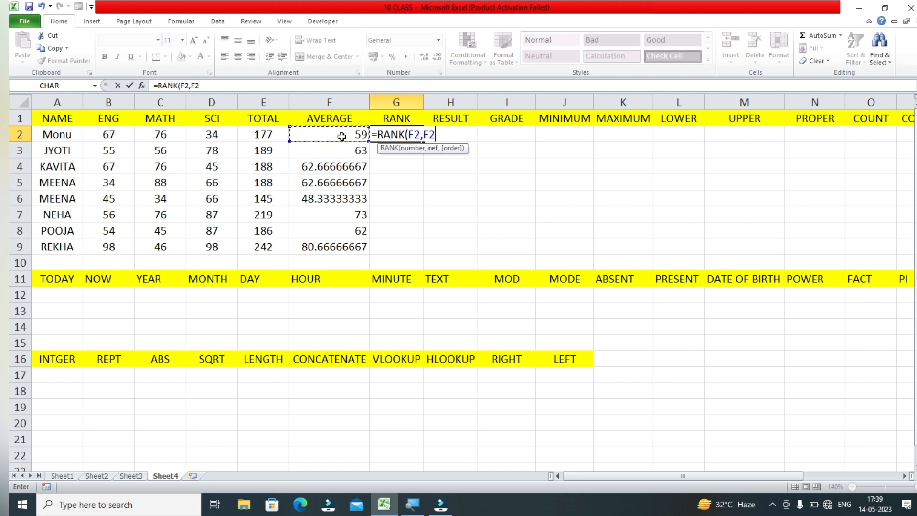
key(shift+Down)
key(shift+Down)
key(shift+Down)
key(shift+Down)
key(shift+Down)
key(shift+Down)
key(shift+Down)
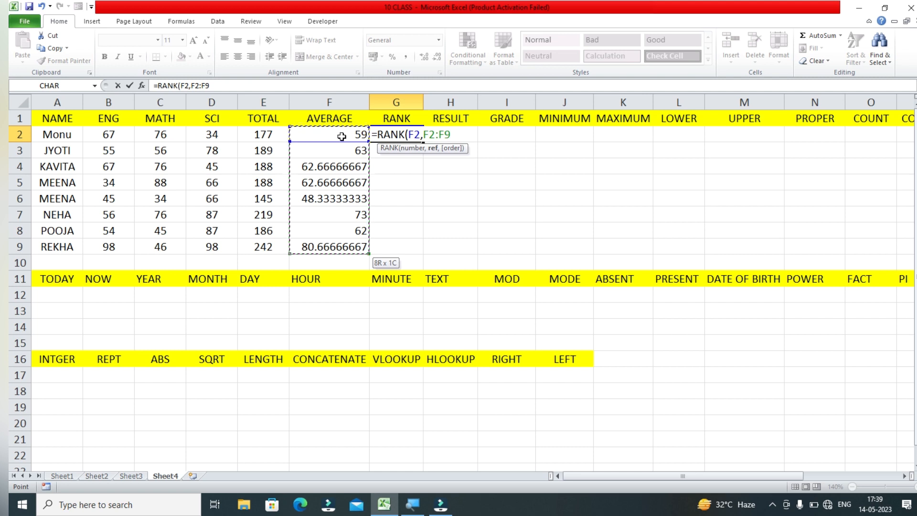
key(F4)
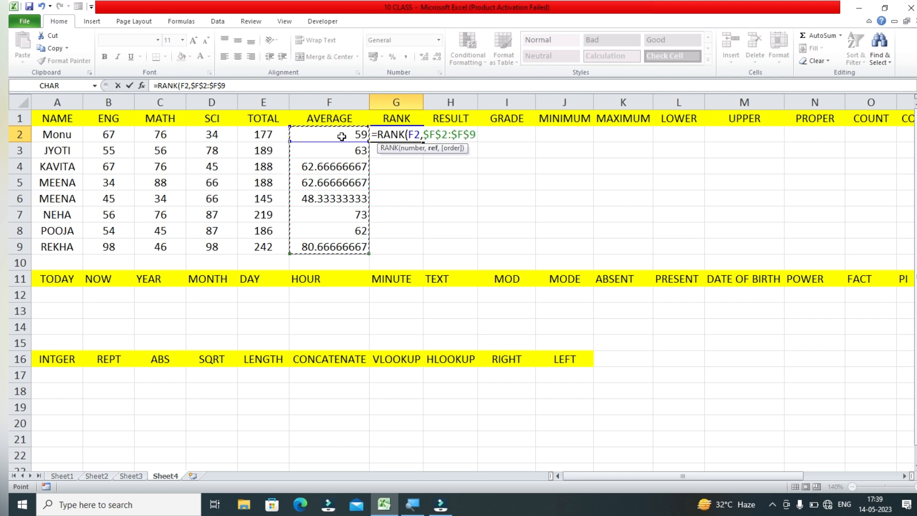
key(Return)
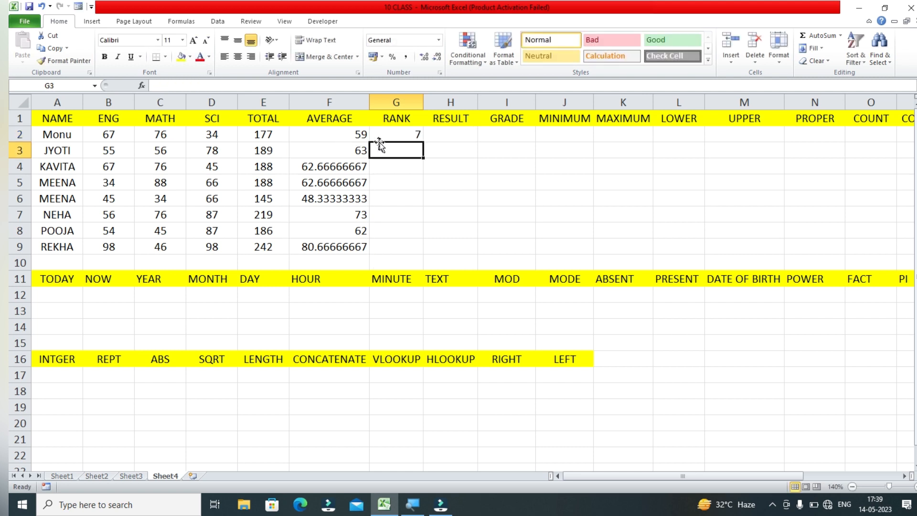
click(408, 131)
double_click(424, 142)
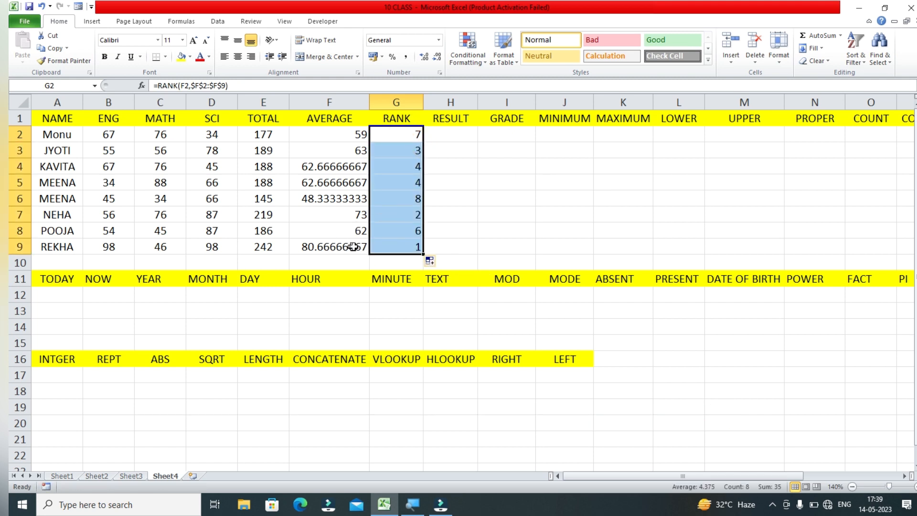
click(445, 135)
text(=RESUT)
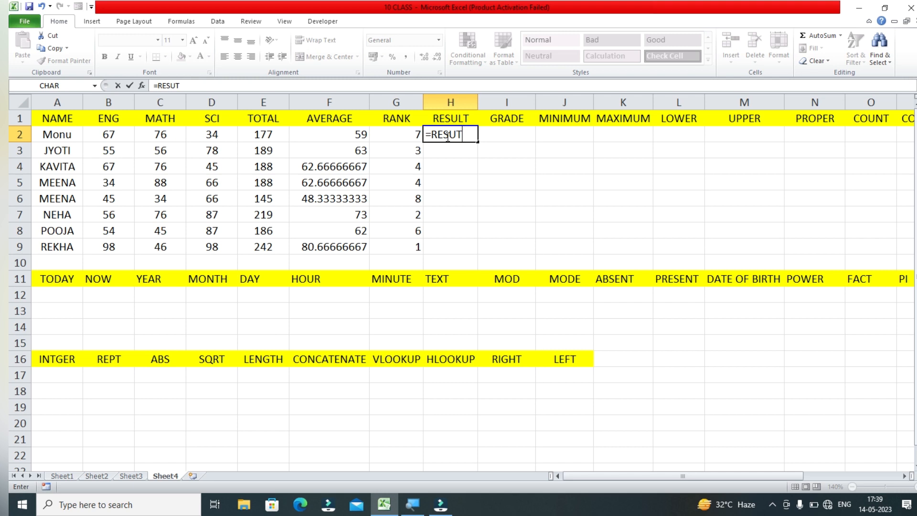
key(BackSpace)
key(BackSpace)
key(BackSpace)
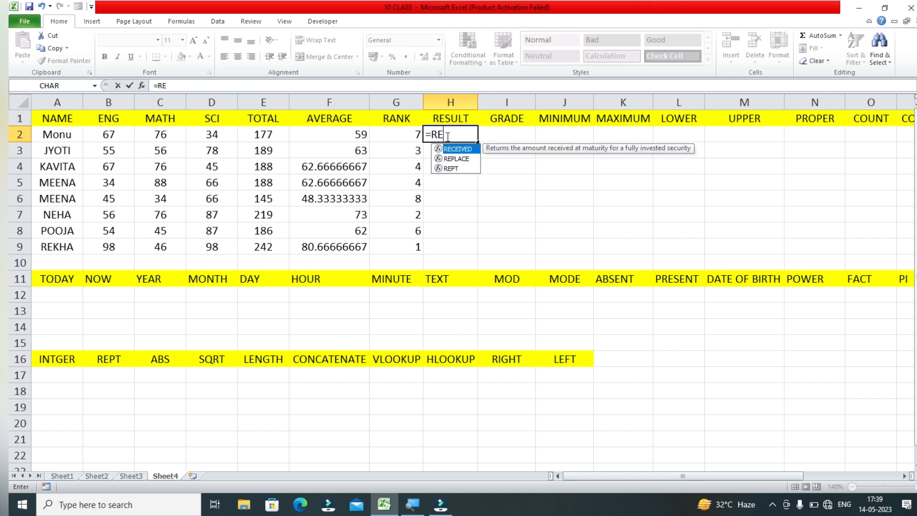
text(SULT)
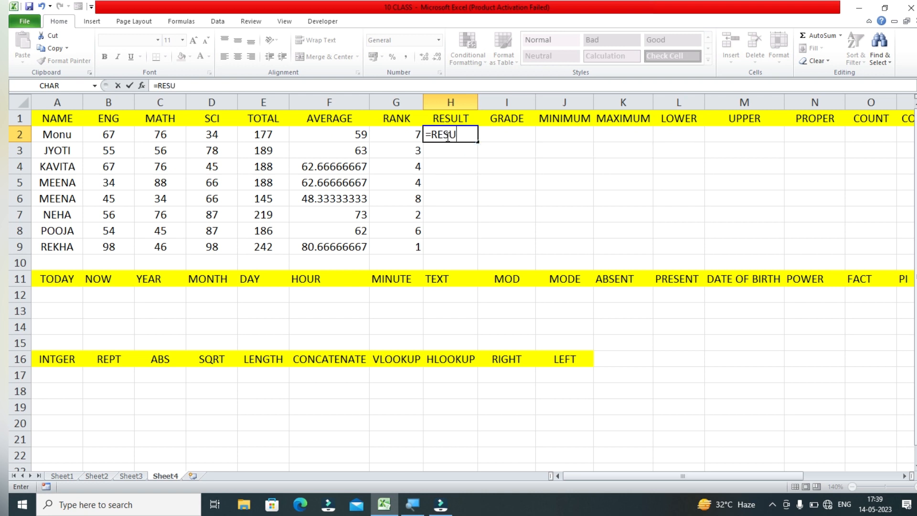
key(Tab)
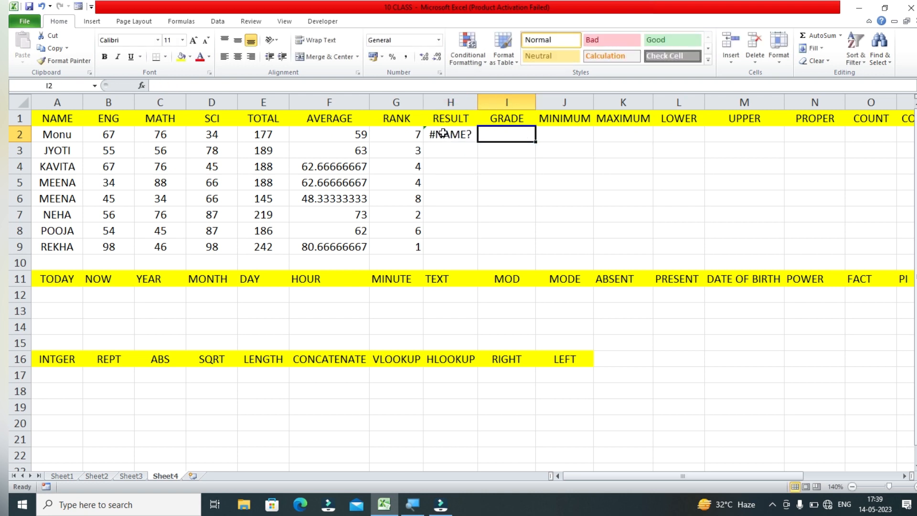
click(446, 136)
double_click(458, 136)
key(BackSpace)
click(464, 138)
key(BackSpace)
key(BackSpace)
key(BackSpace)
key(BackSpace)
key(BackSpace)
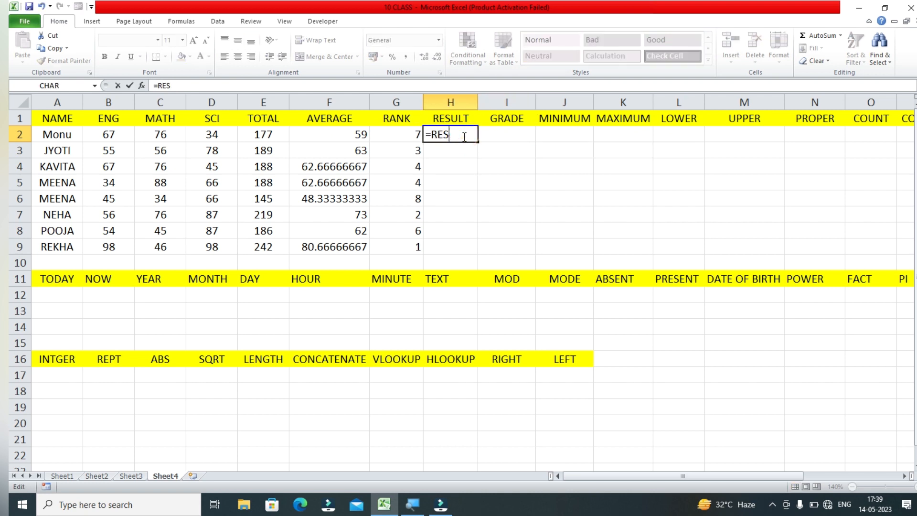
Step: Enter an IF formula in H2 that returns "PASS" when E2>180 and "FAIL" otherwise
text(IF()
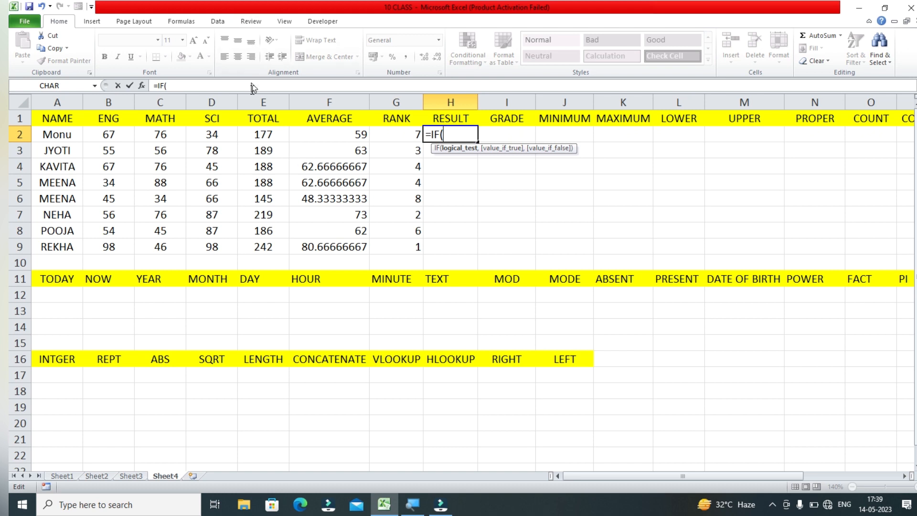
click(261, 134)
text(>)
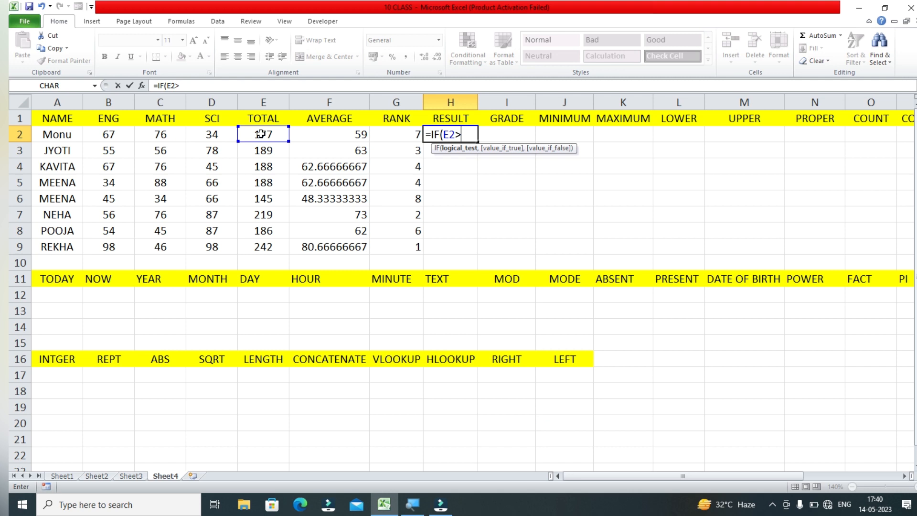
text(180,")
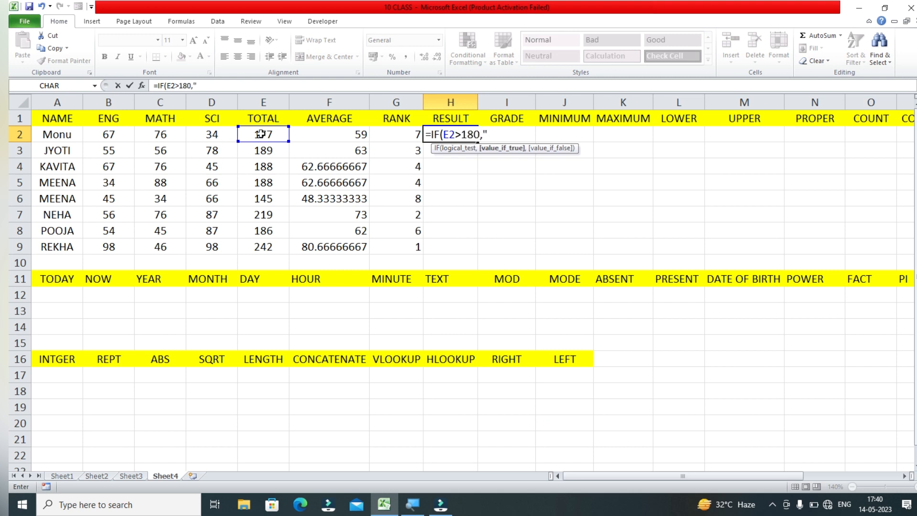
text(PASS","FAI)
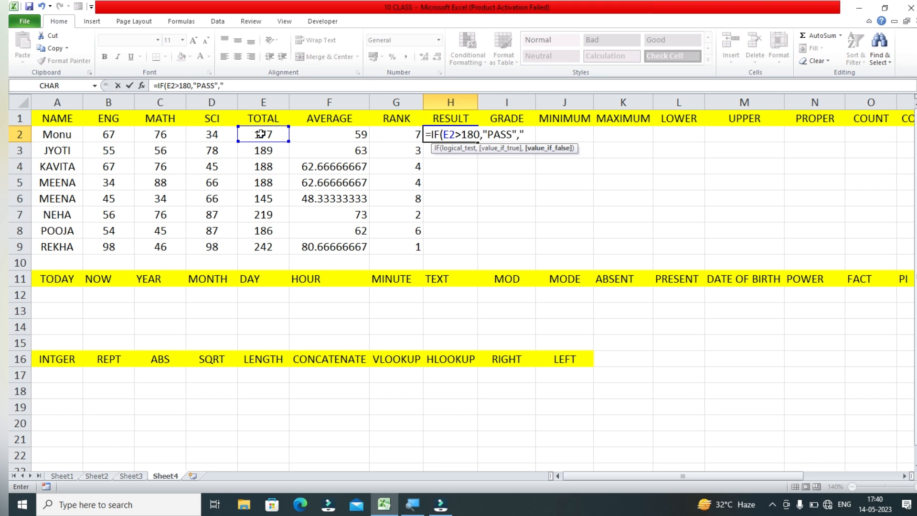
text(L"))
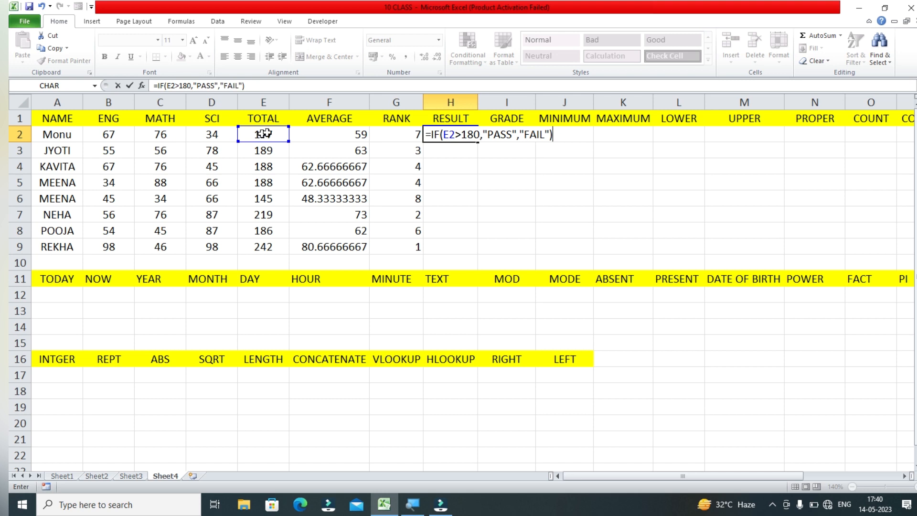
Step: Change the condition in H2 to E2>=180 and fill the formula down to H9
click(462, 132)
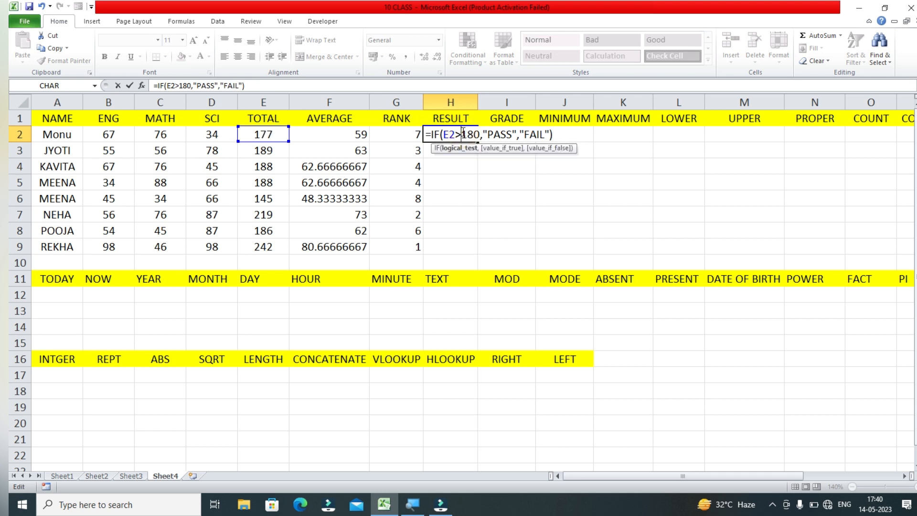
text(=)
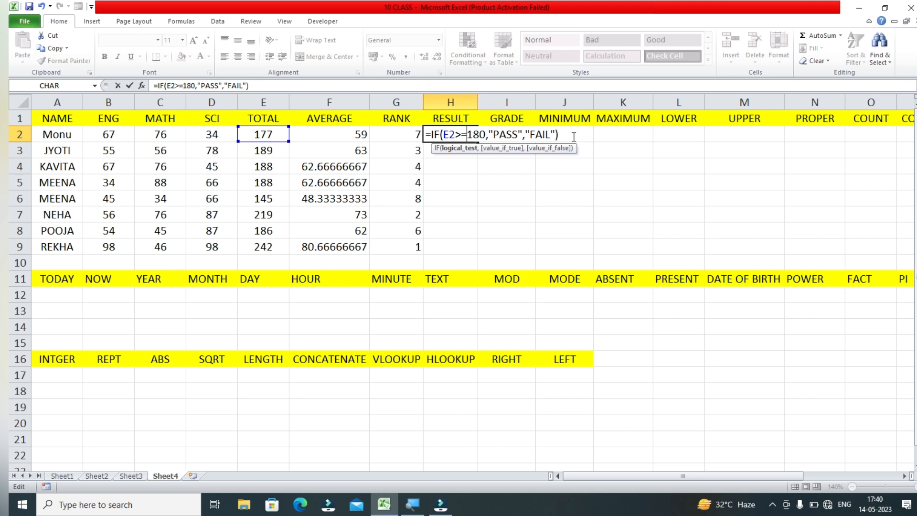
key(Return)
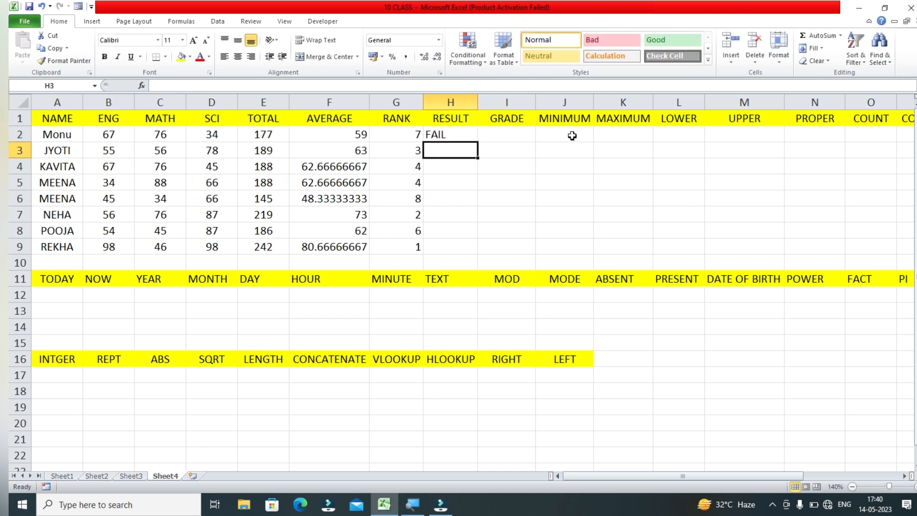
click(467, 134)
double_click(476, 141)
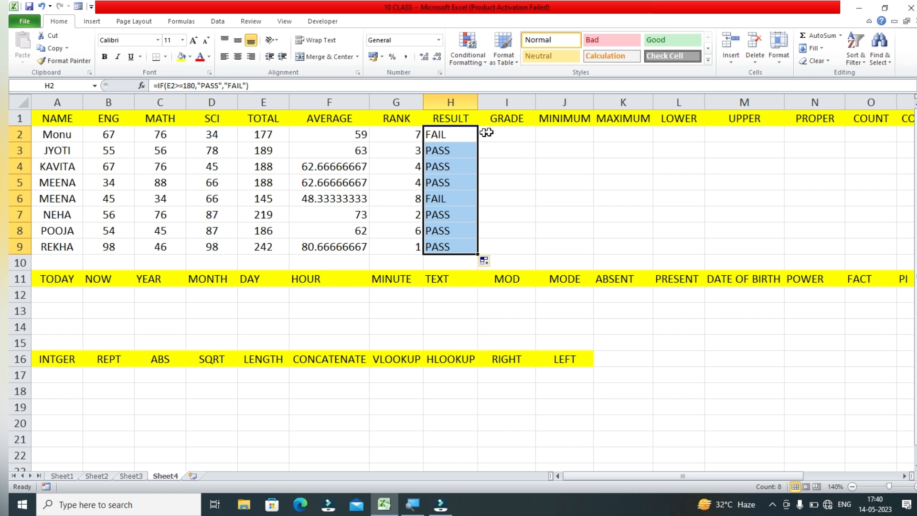
Step: Start a nested IF formula in I2 that returns "A" when F2>80, with a second IF for other cases
click(521, 136)
text(=GRADE)
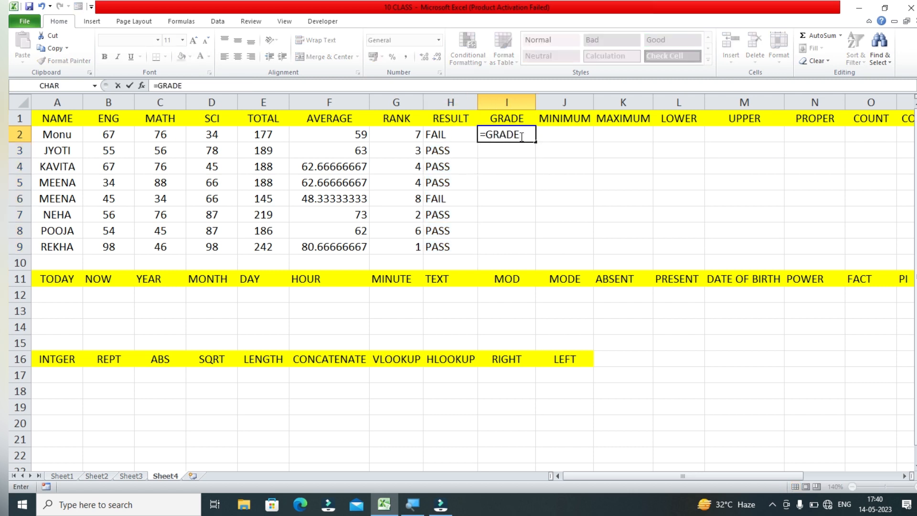
key(BackSpace)
key(BackSpace)
key(BackSpace)
key(BackSpace)
key(BackSpace)
text(IF()
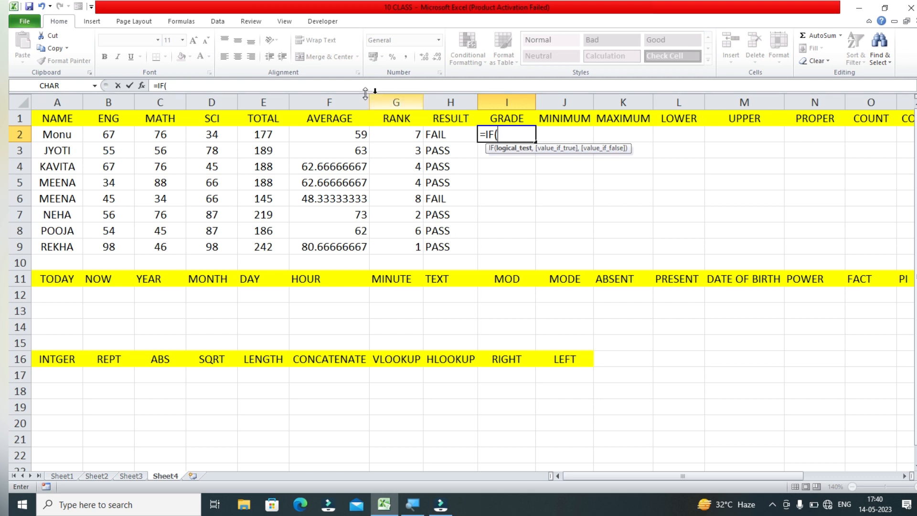
click(333, 136)
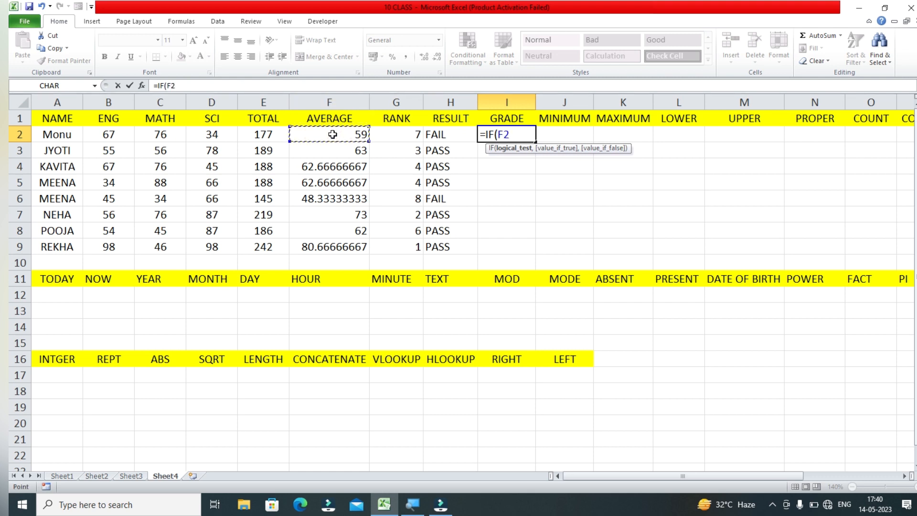
text(>=)
key(BackSpace)
text(80,)
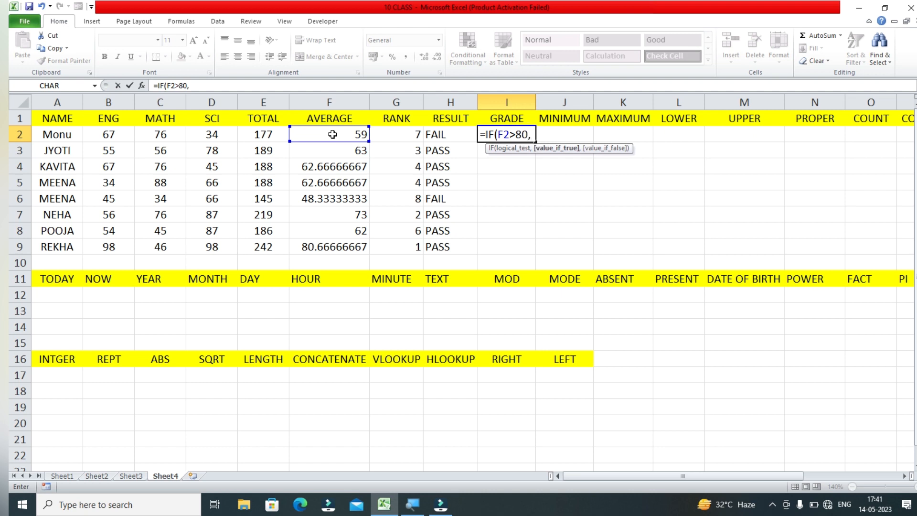
text("A")
text(,IF()
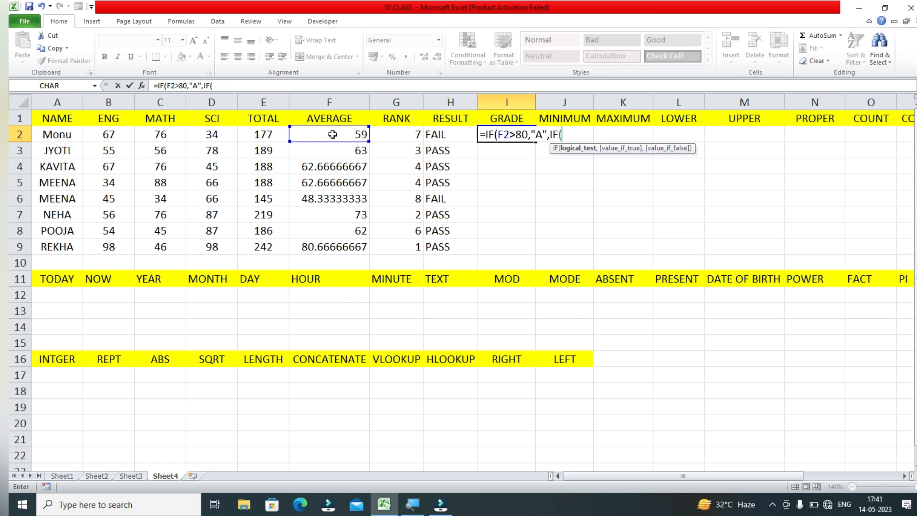
Step: Add the second condition to the I2 formula, returning "B" when F2>70, followed by a third nested IF
click(334, 134)
text(>70,)
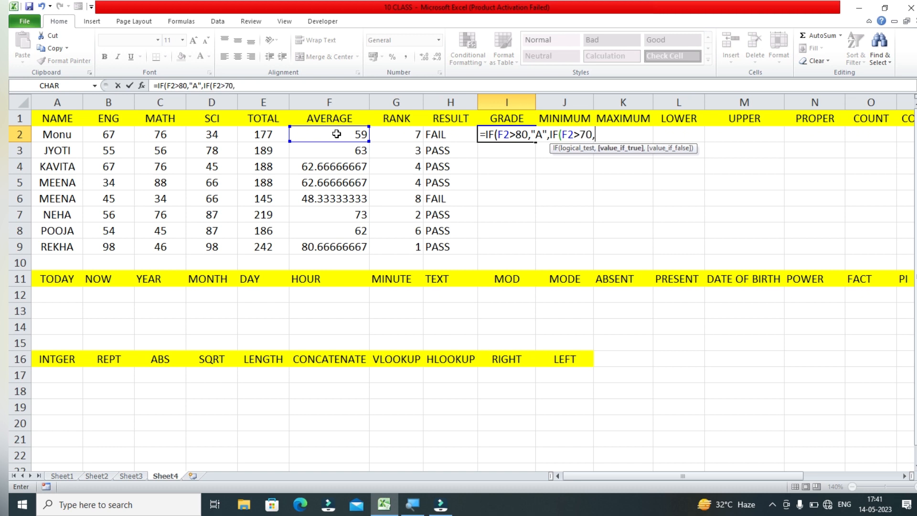
text("B",IF()
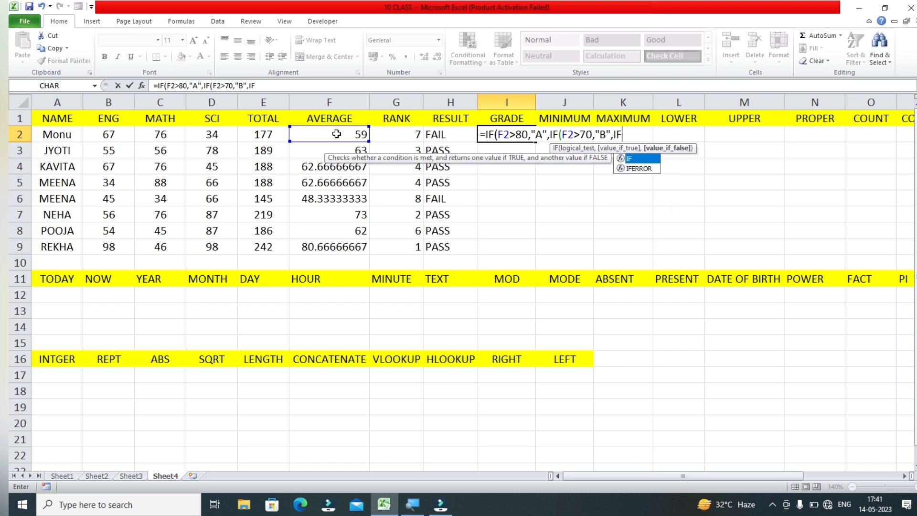
Step: Complete the I2 formula with "C" for F2>60 and "D" otherwise, and fill it down to I9
click(337, 134)
text(>)
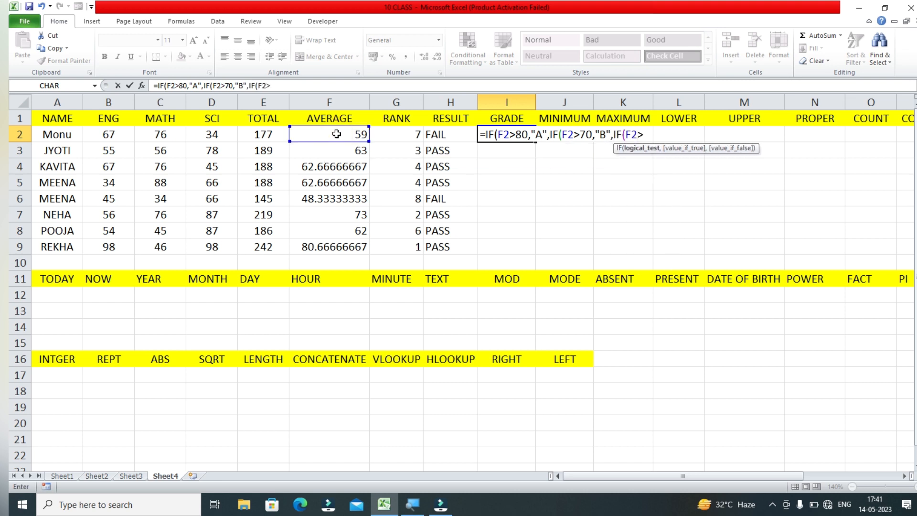
text(60,"C)
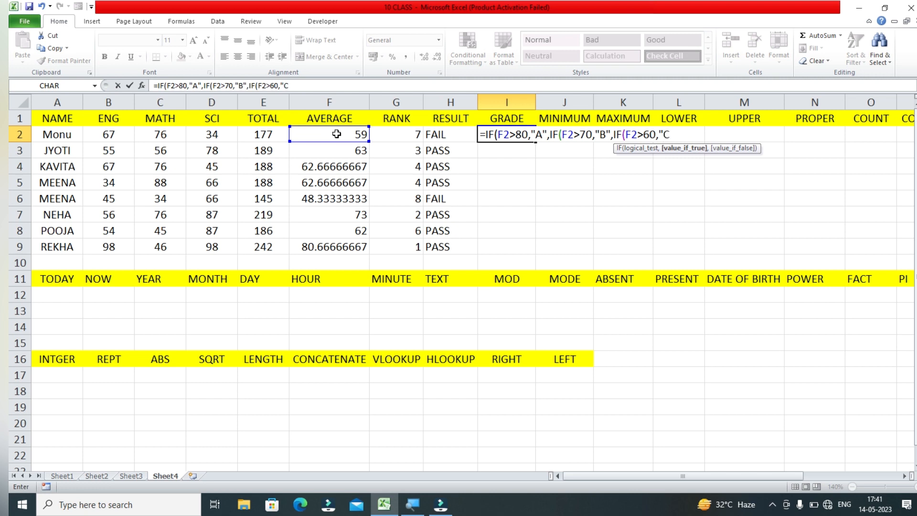
text(","D)
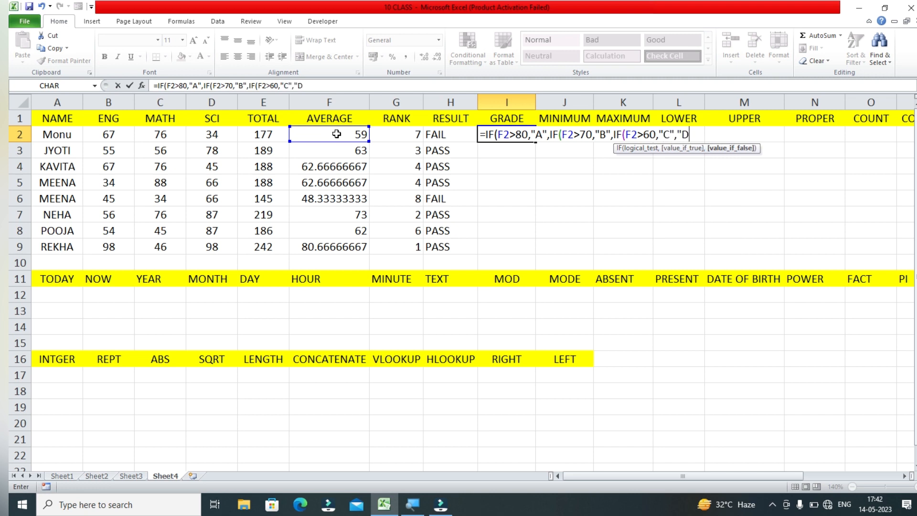
text(")
text())))
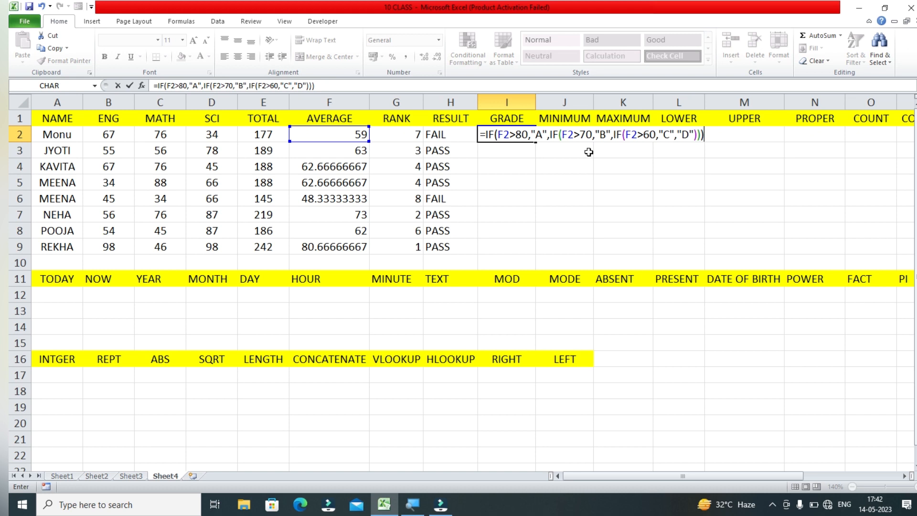
key(Return)
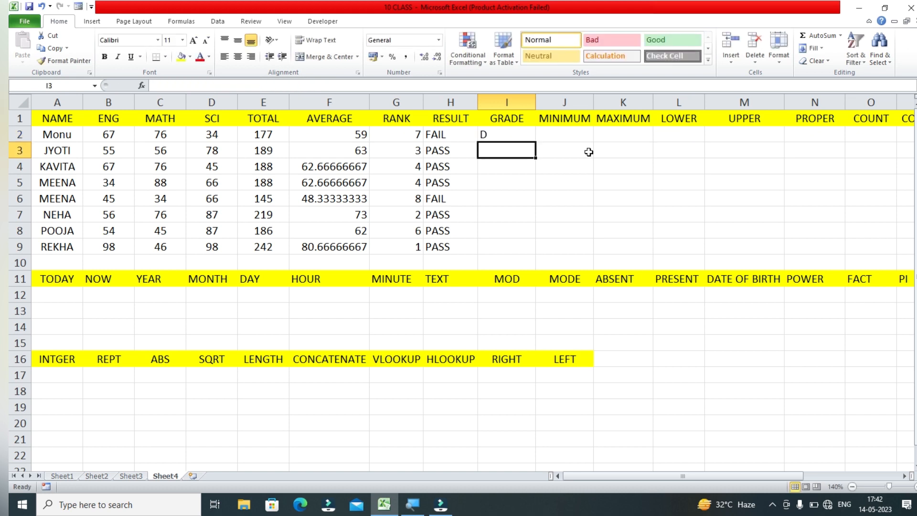
click(518, 134)
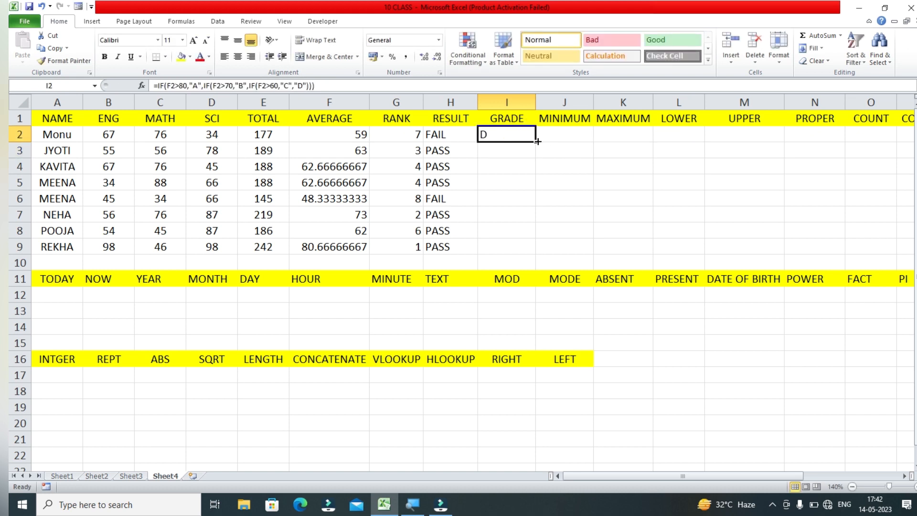
double_click(535, 141)
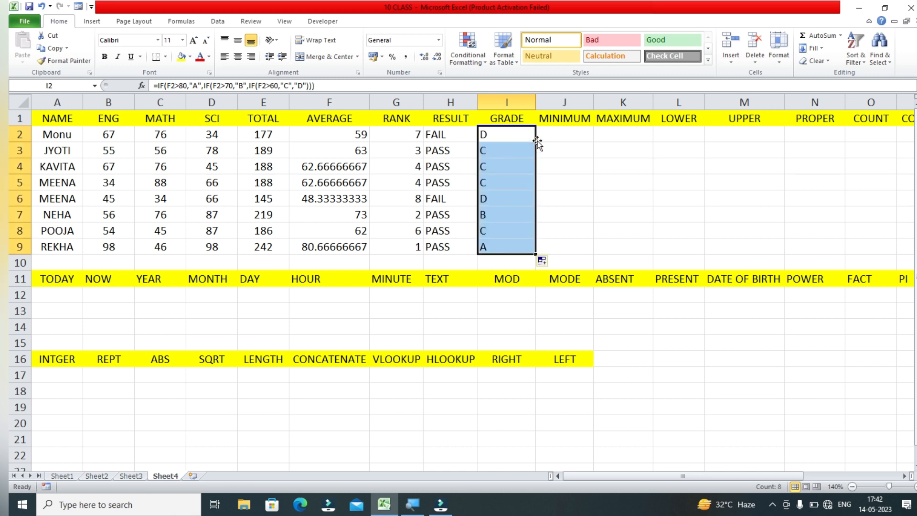
Step: Replace the "A" result in the I2 formula with "1ST" and fill the revised formula down to I9
click(527, 140)
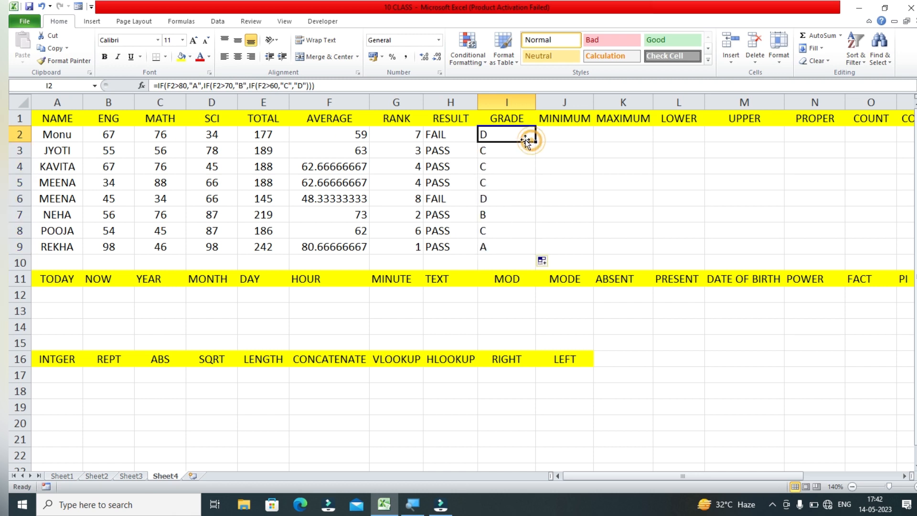
double_click(526, 141)
click(541, 135)
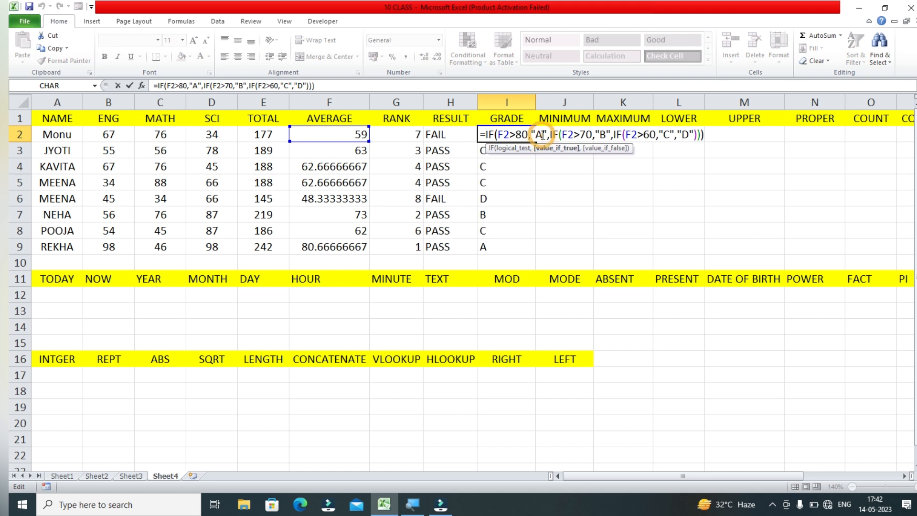
key(BackSpace)
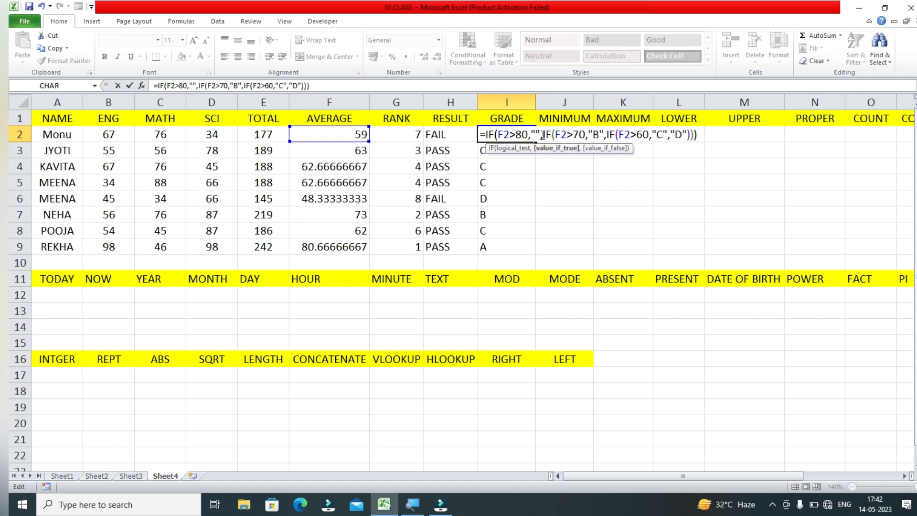
text(1ST)
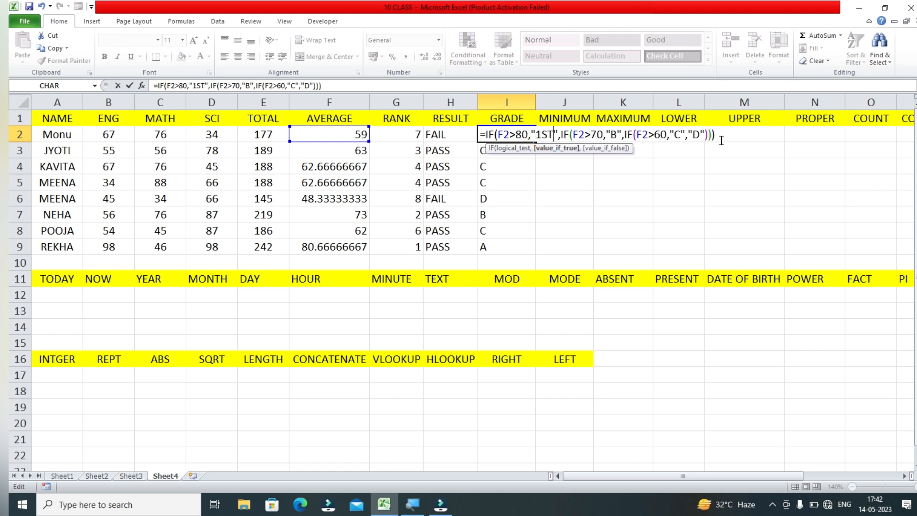
key(Return)
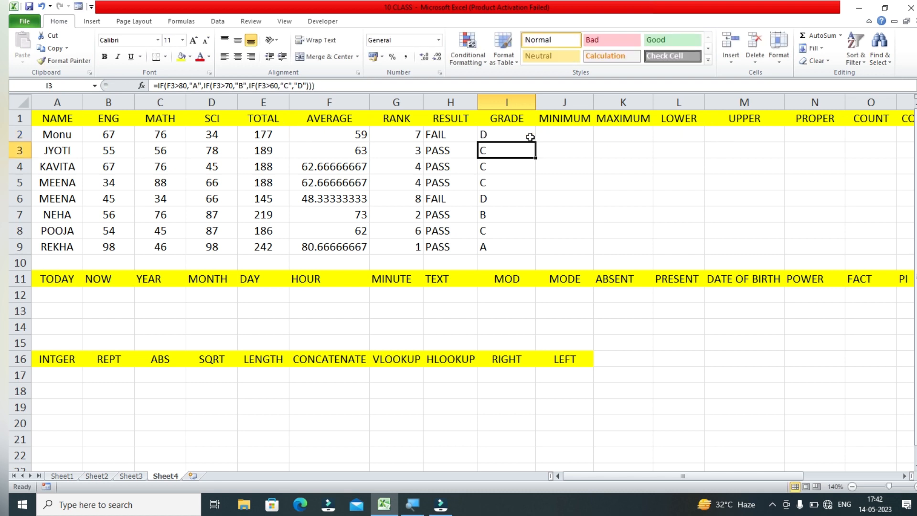
click(530, 137)
double_click(535, 142)
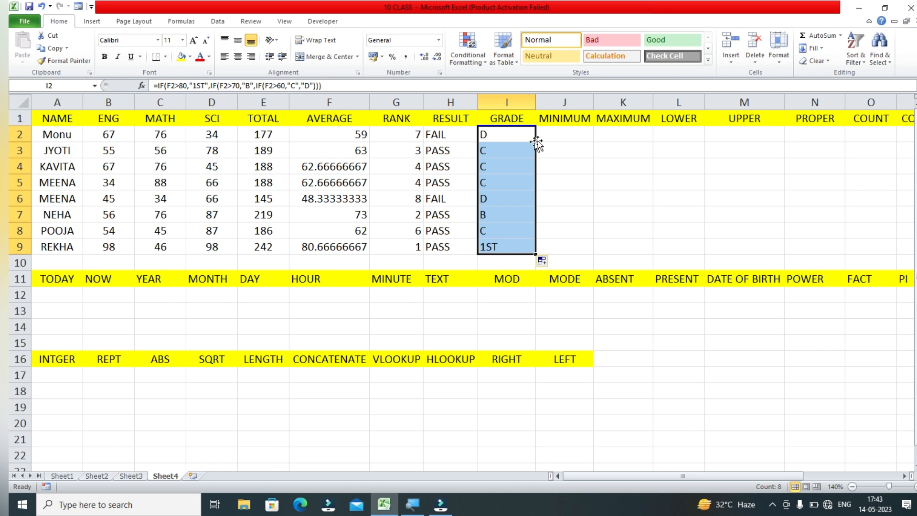
Step: Calculate the lowest student total in J2 with =MIN(E2:E9)
click(564, 139)
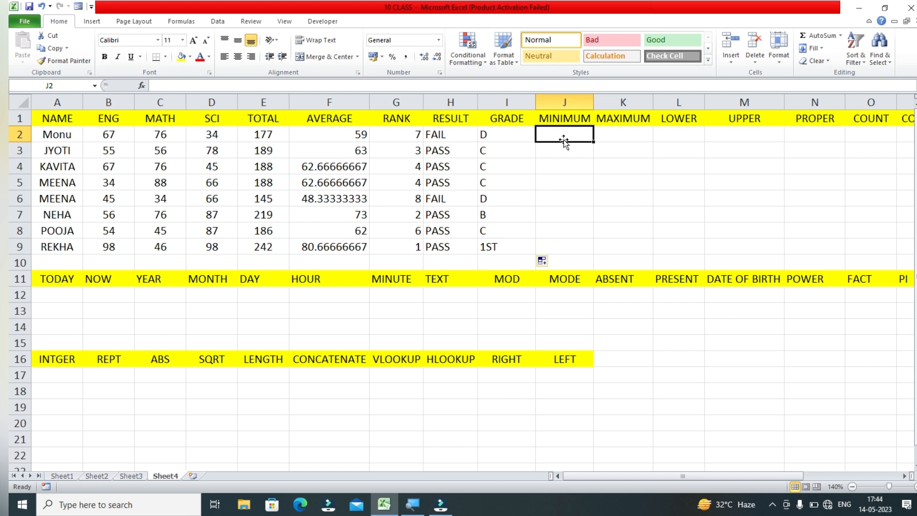
text(=)
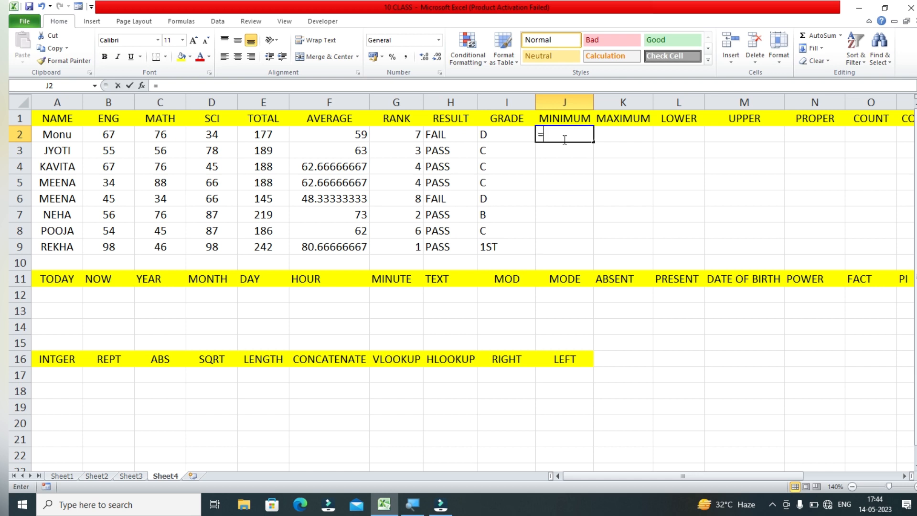
text(MIN()
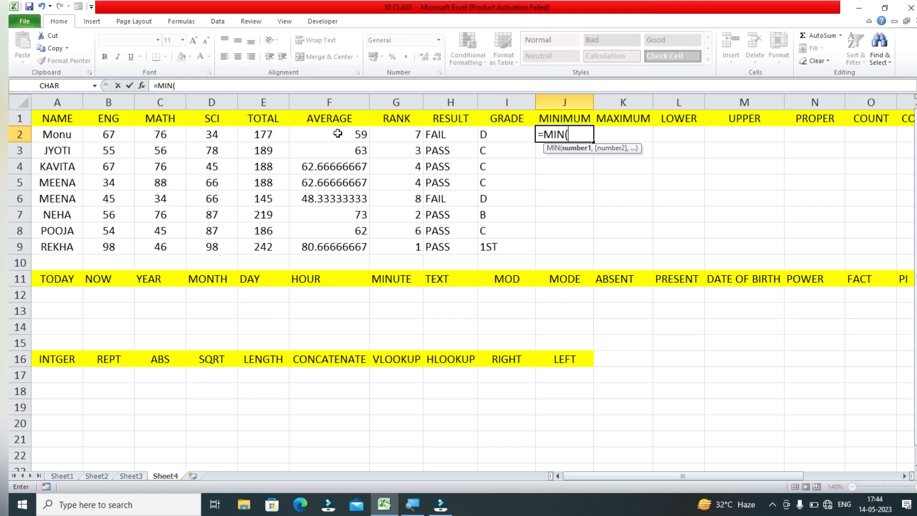
drag(263, 135, 263, 199)
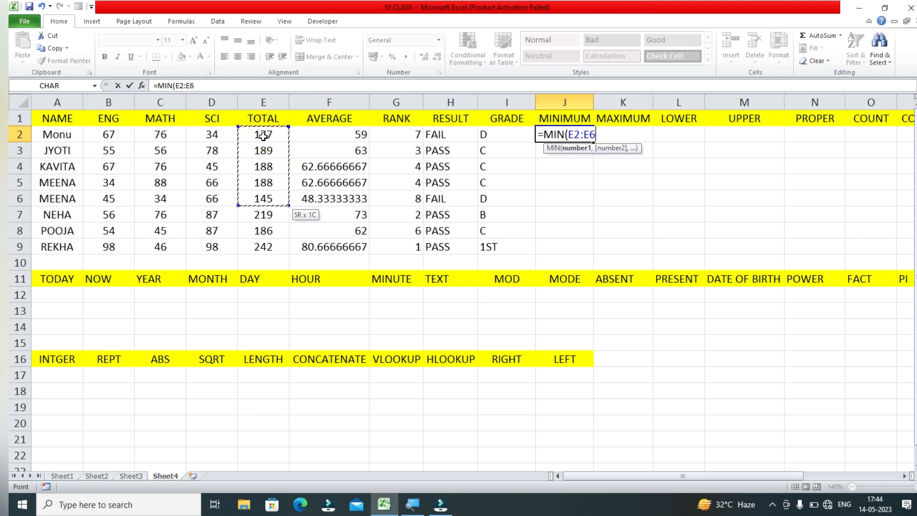
key(shift+Down)
key(shift+Down)
key(shift+Down)
text())
key(Return)
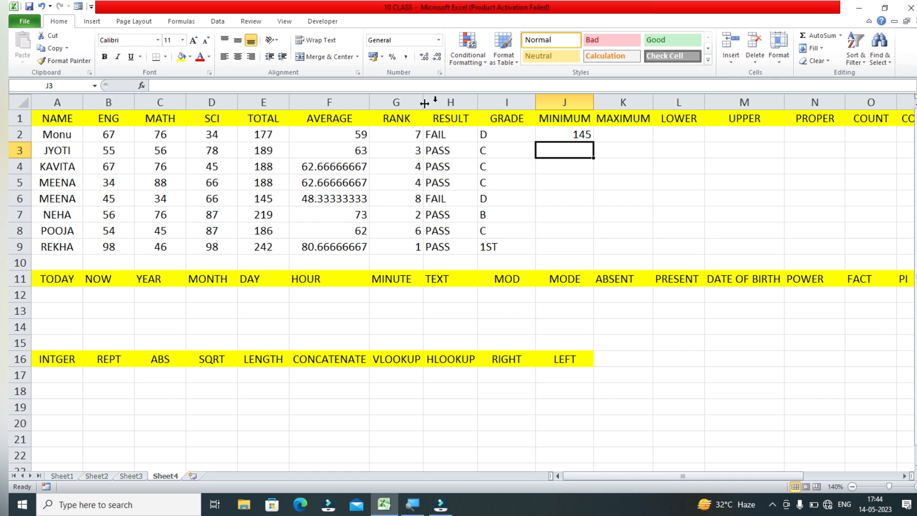
Step: Change the J2 formula to =MIN(B2:D2) for the student's lowest subject mark and fill it down to J9
double_click(573, 132)
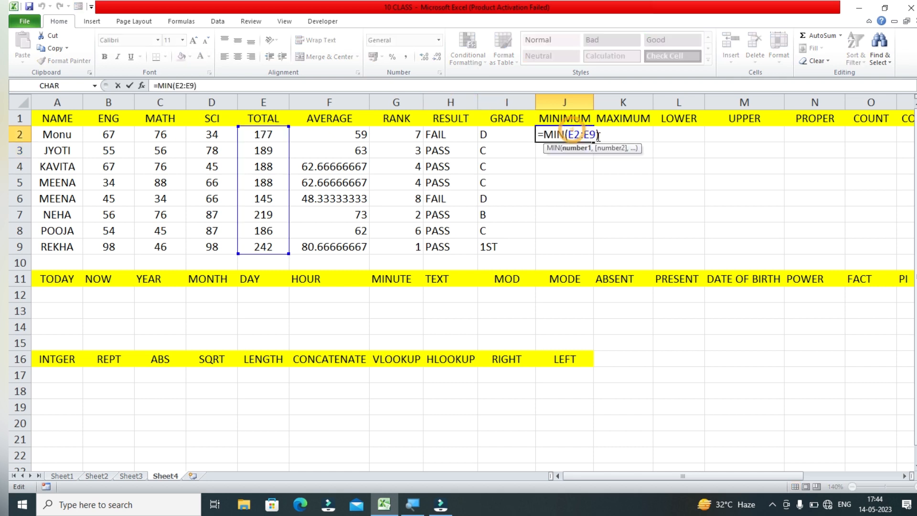
click(596, 136)
key(BackSpace)
key(BackSpace)
key(BackSpace)
key(BackSpace)
key(BackSpace)
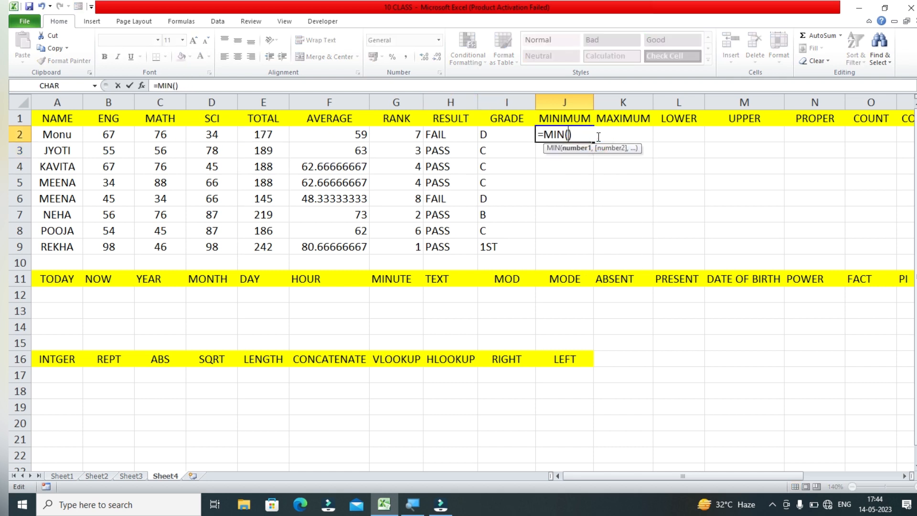
drag(125, 134, 233, 134)
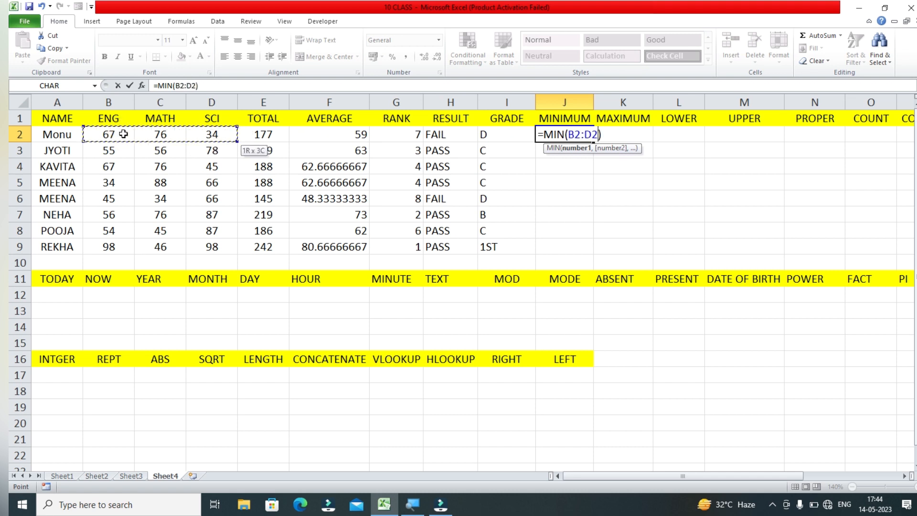
text())
key(Return)
key(Return)
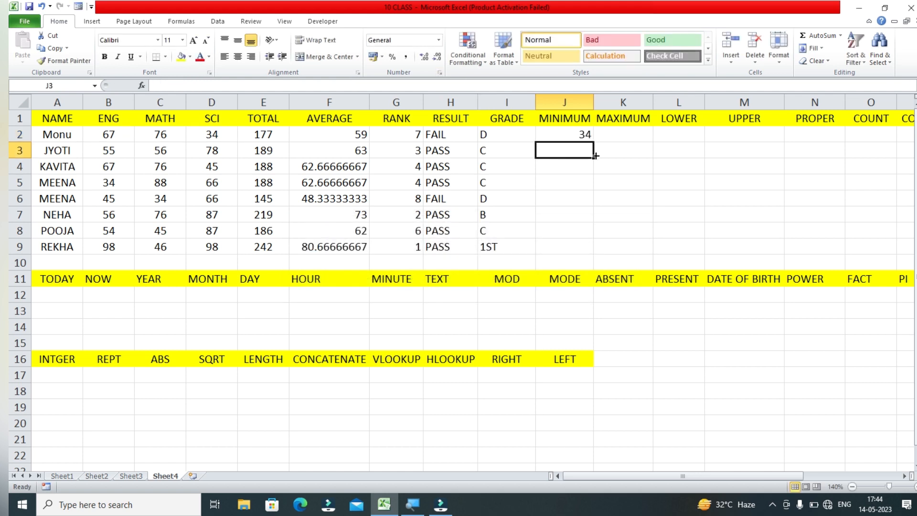
click(577, 139)
double_click(592, 142)
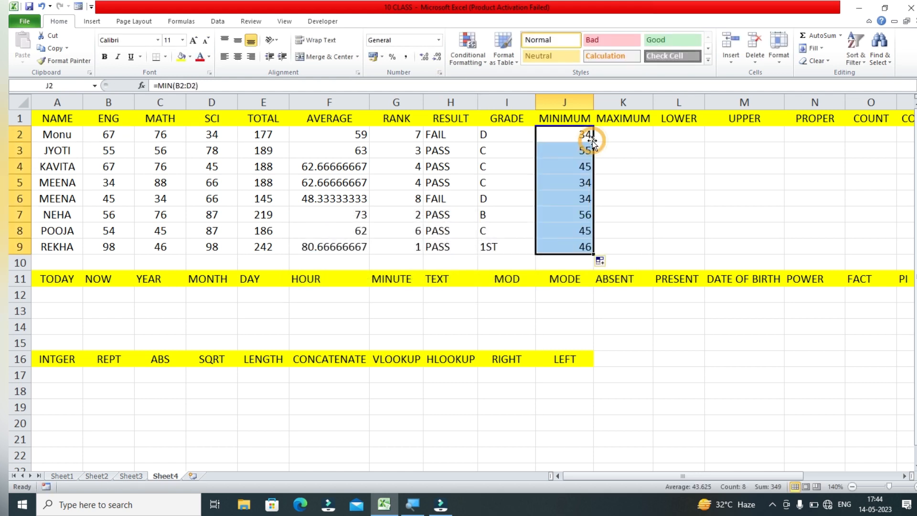
Step: Calculate the highest subject mark in K2 with =MAX(B2:D2) and fill the formula down to K9
click(621, 136)
text(=MAX()
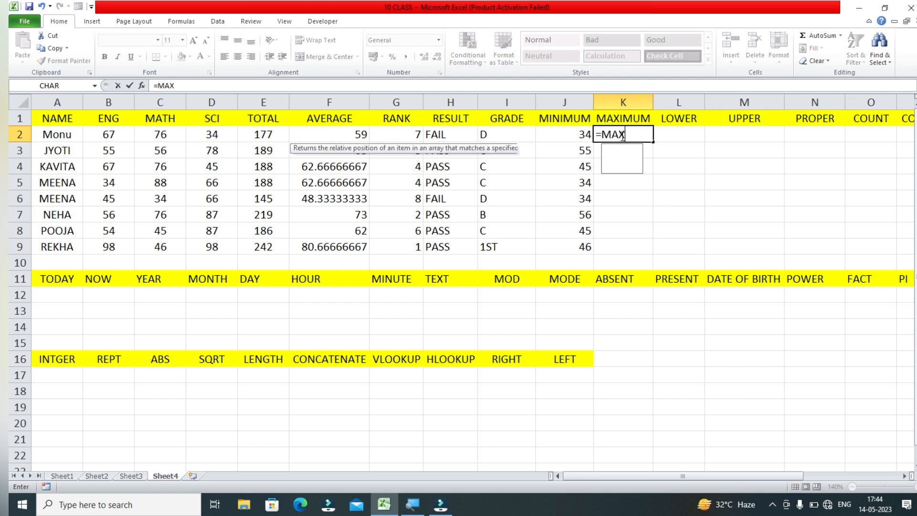
click(119, 135)
key(shift+Right)
key(shift+Right)
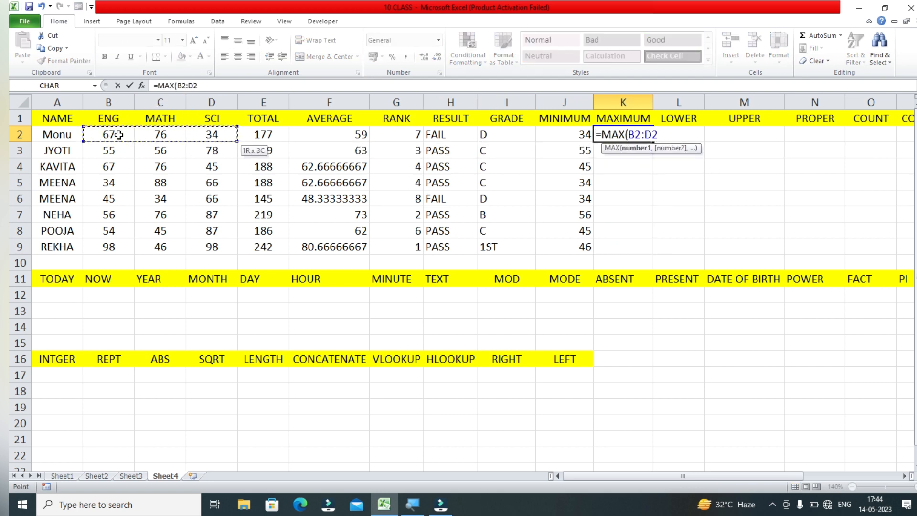
text())
key(Return)
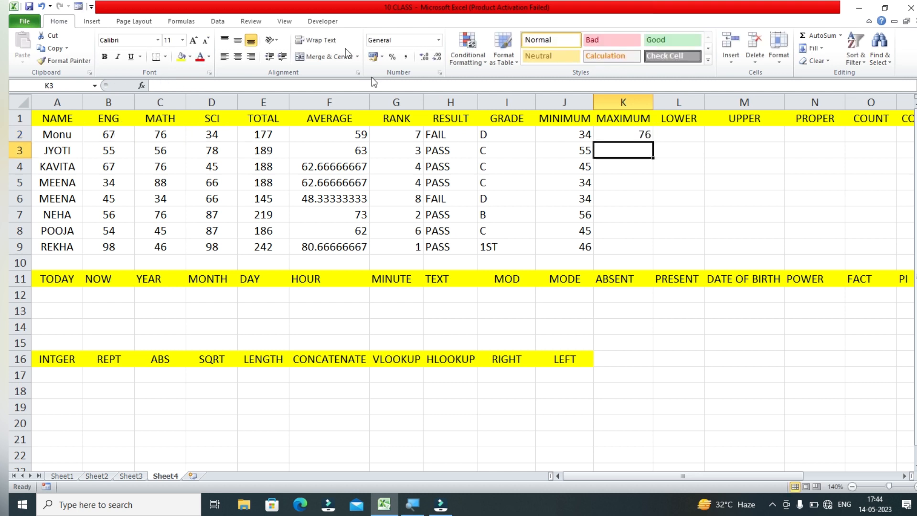
click(611, 136)
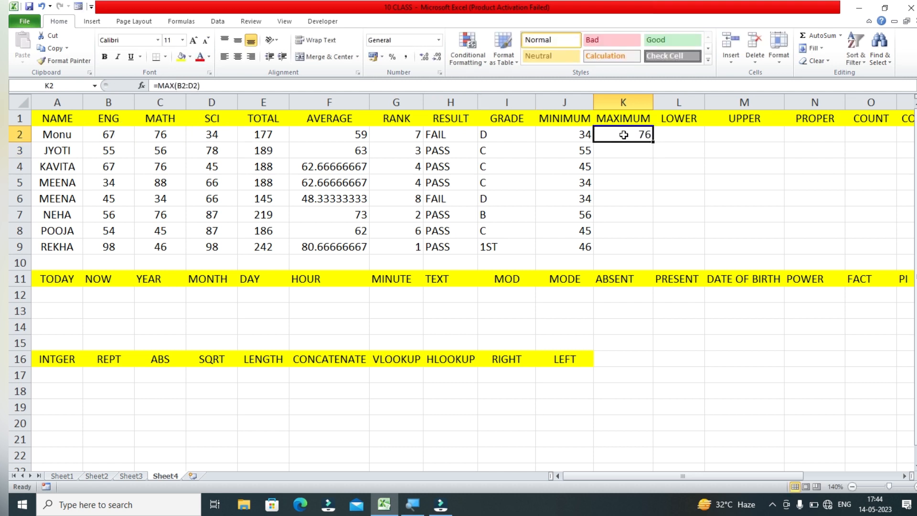
double_click(653, 143)
Step: Convert the student name to capitals in M2 with =UPPER(A2) and fill the formula down to M9
click(683, 136)
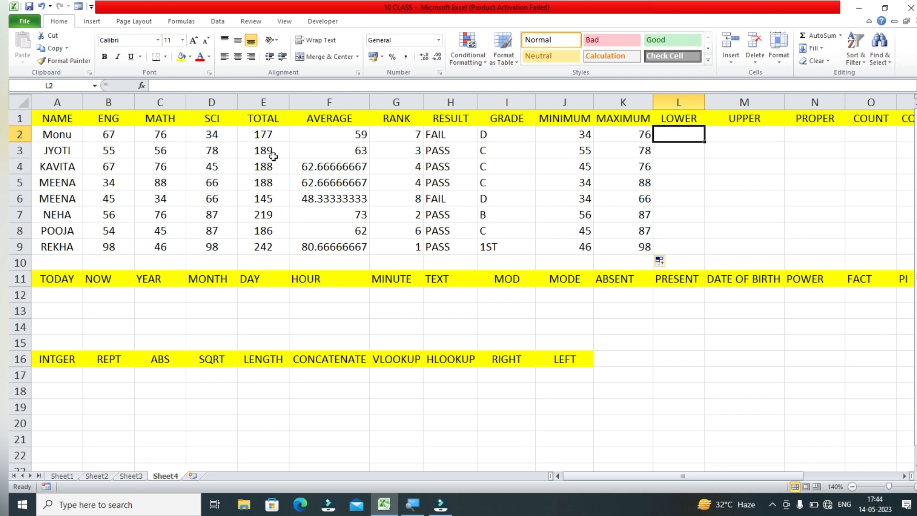
click(739, 127)
text(=)
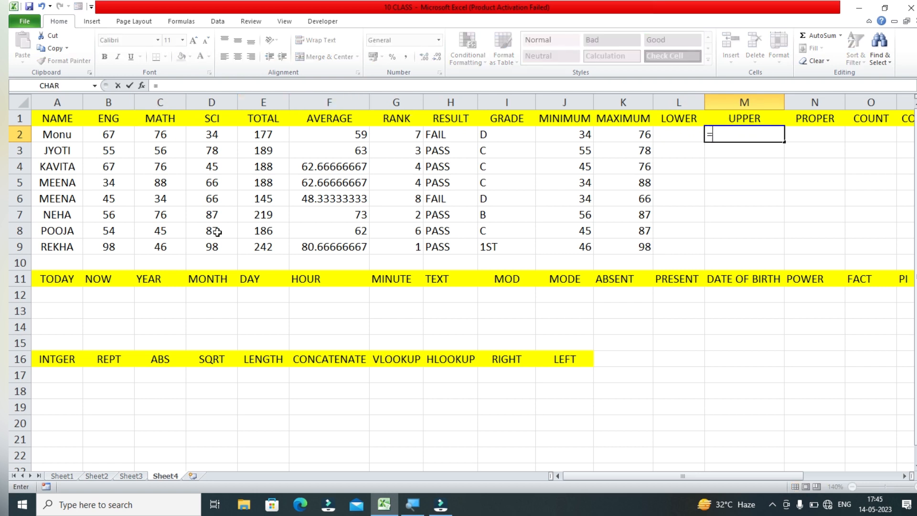
text(UPPER()
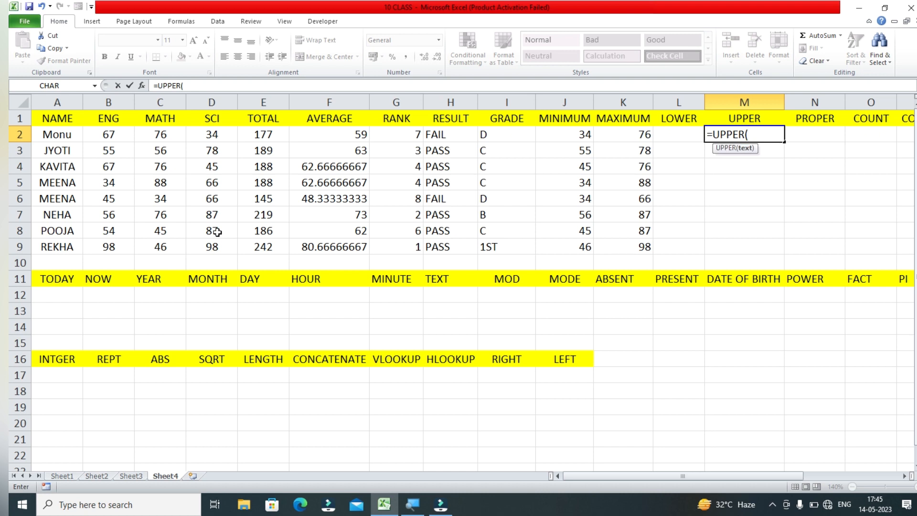
click(47, 133)
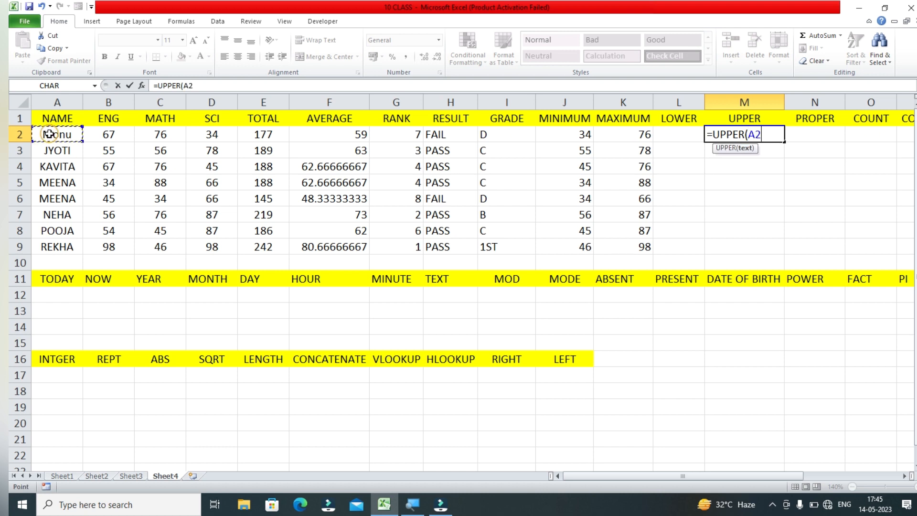
text())
key(Return)
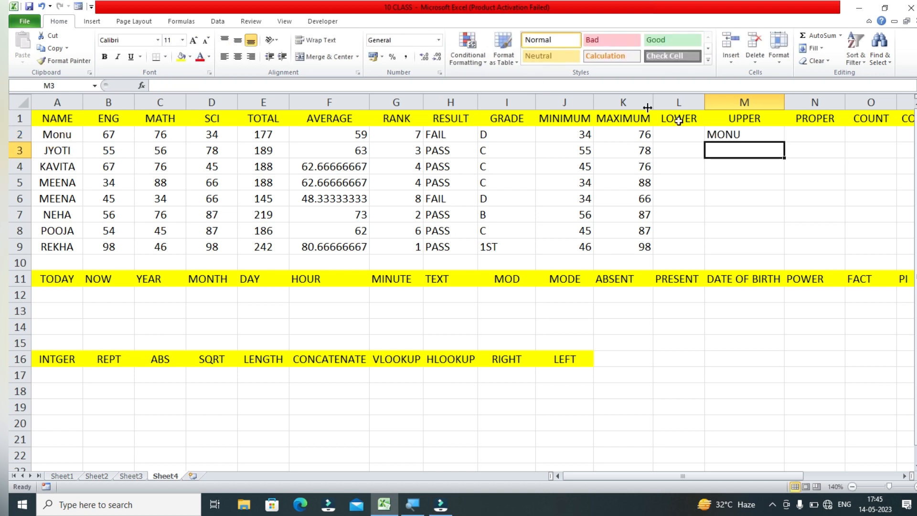
click(759, 136)
double_click(785, 142)
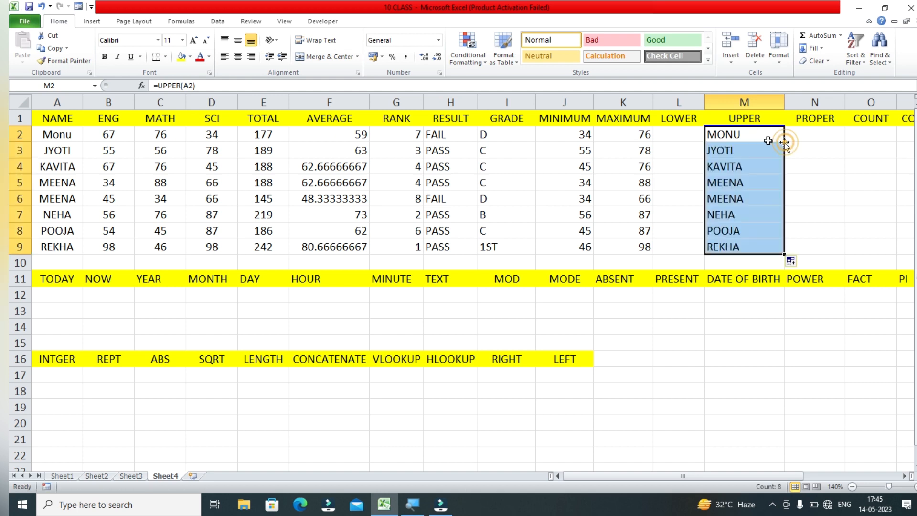
Step: Convert the uppercase names to lowercase in L2 with =LOWER(M2:M9) and fill the formula down to L9
click(675, 137)
text(=LOWER()
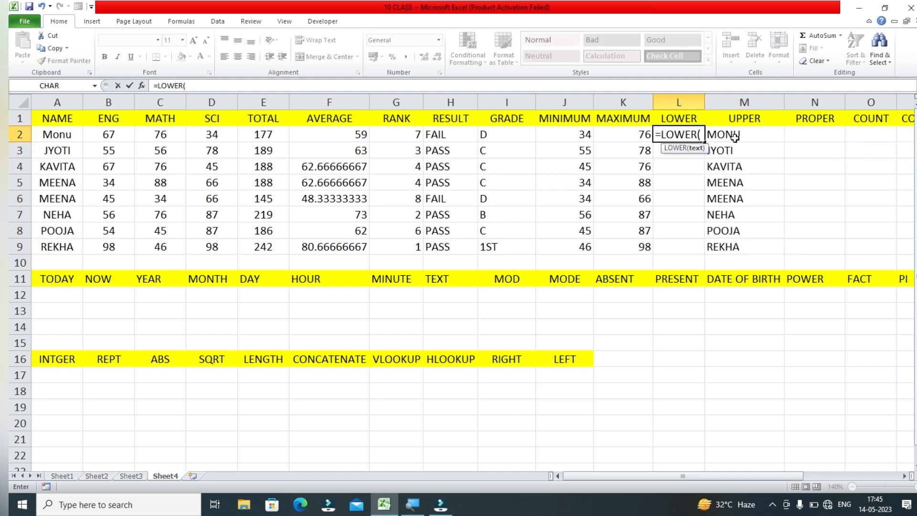
drag(734, 138, 738, 246)
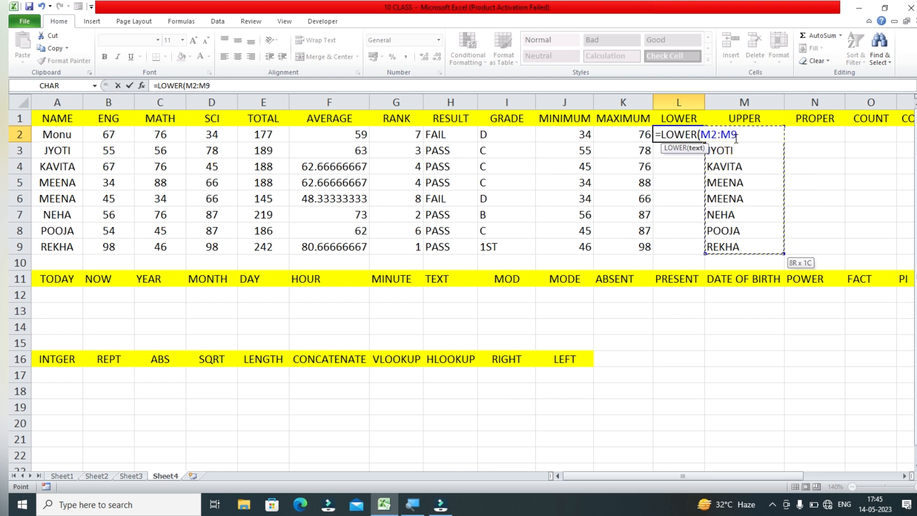
key(Return)
click(692, 134)
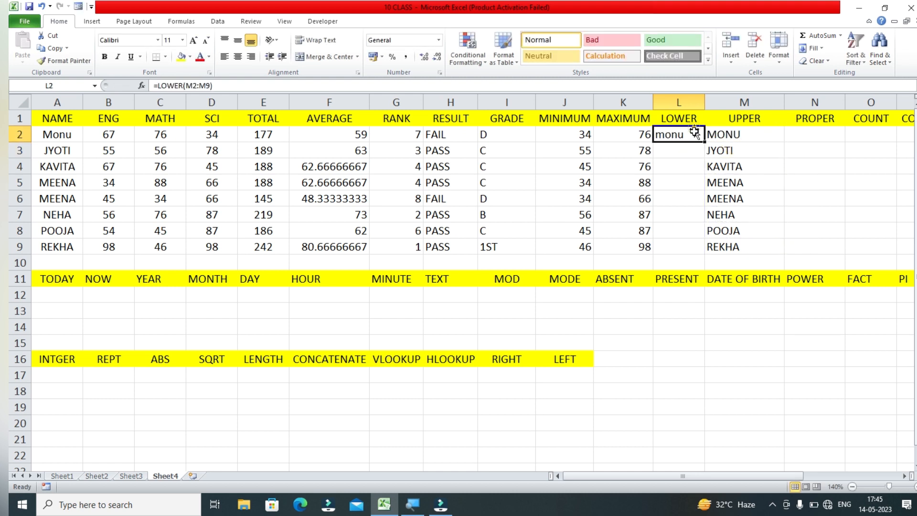
double_click(704, 142)
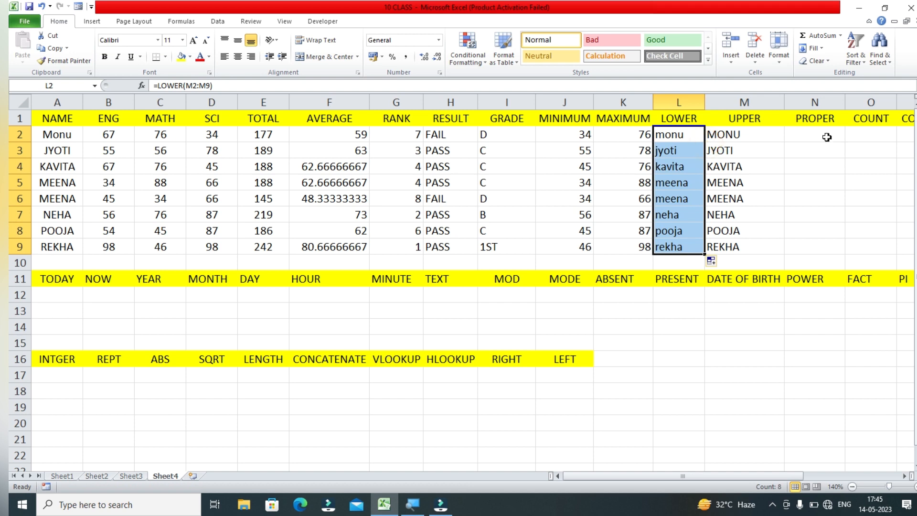
Step: Convert the names to proper case in N2 with =PROPER(A2:A9) and fill the formula down to N9
click(821, 135)
text(=PR)
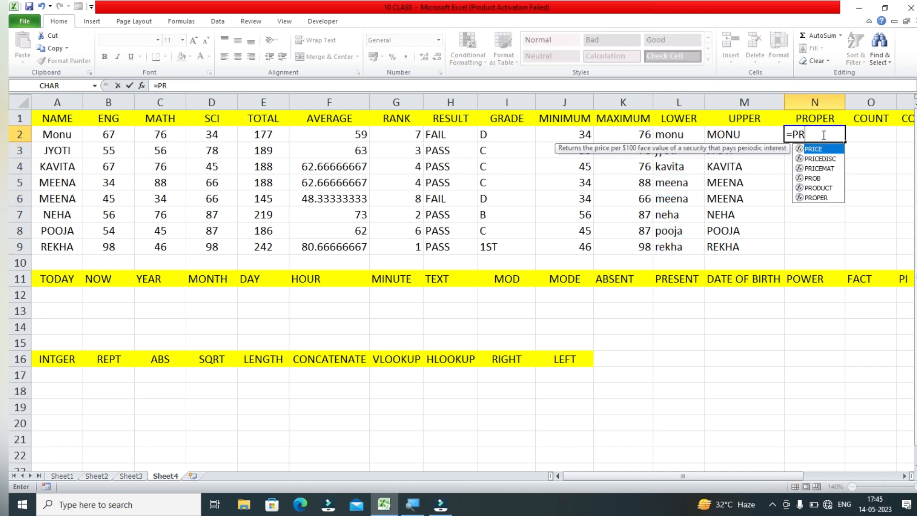
key(Right)
double_click(821, 134)
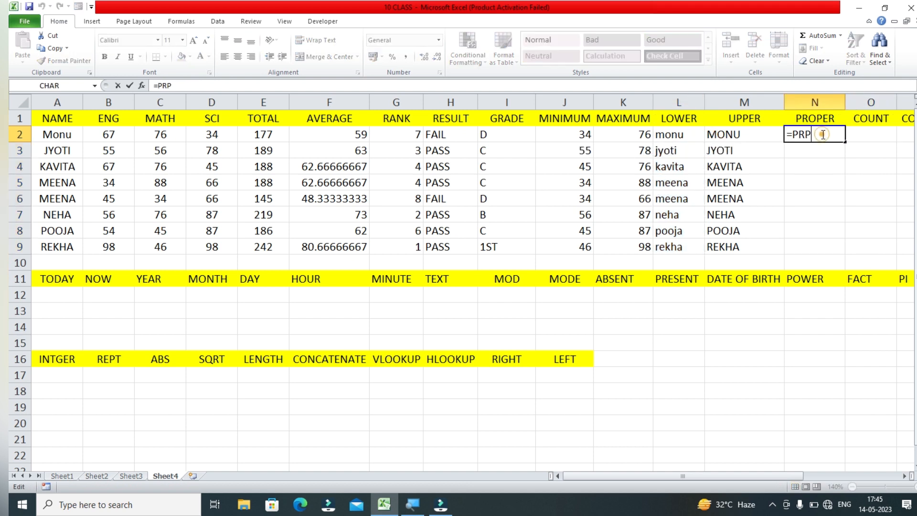
text(OP)
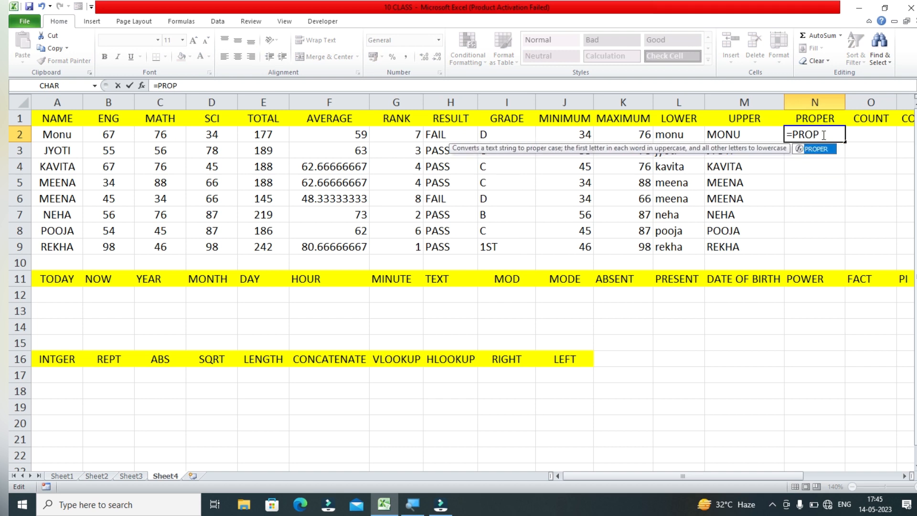
key(Tab)
drag(44, 134, 57, 231)
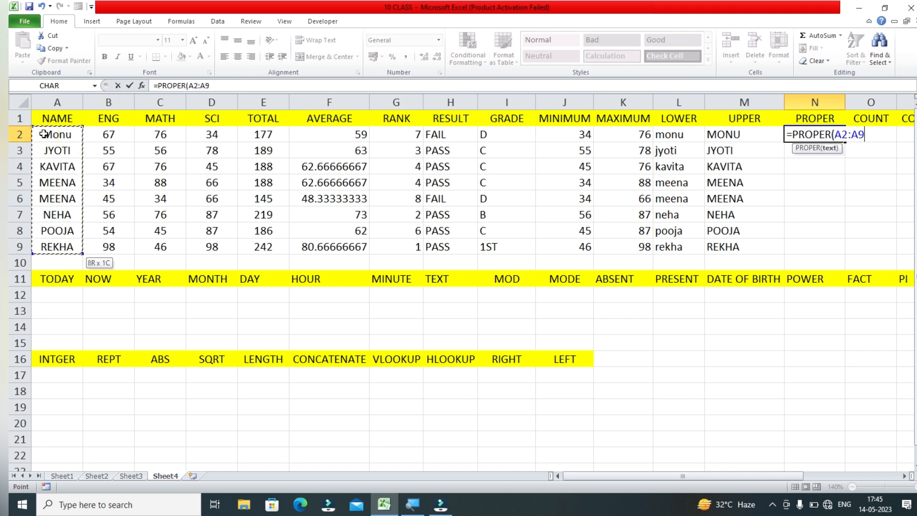
text())
key(Return)
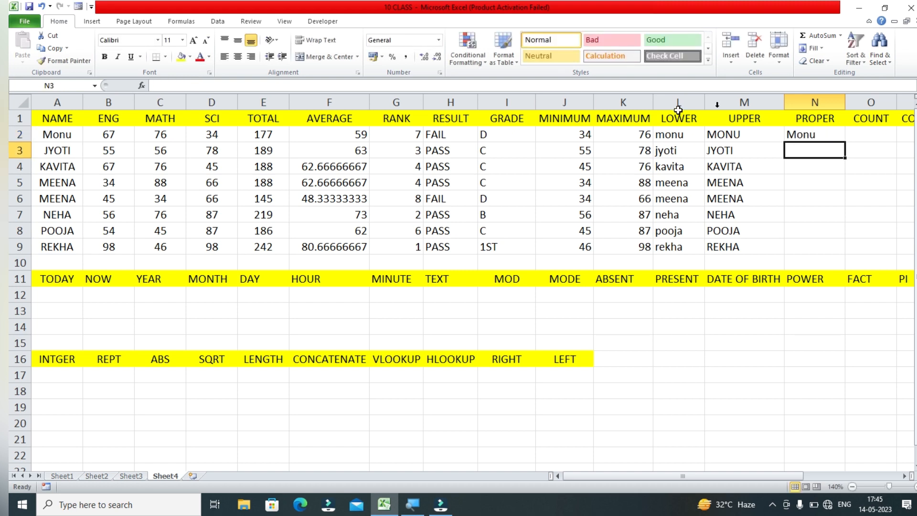
click(836, 131)
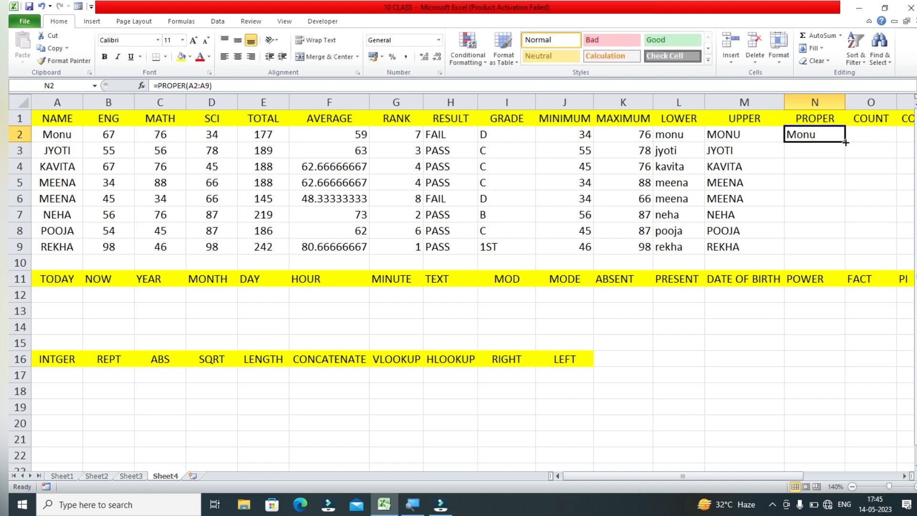
double_click(845, 143)
click(889, 201)
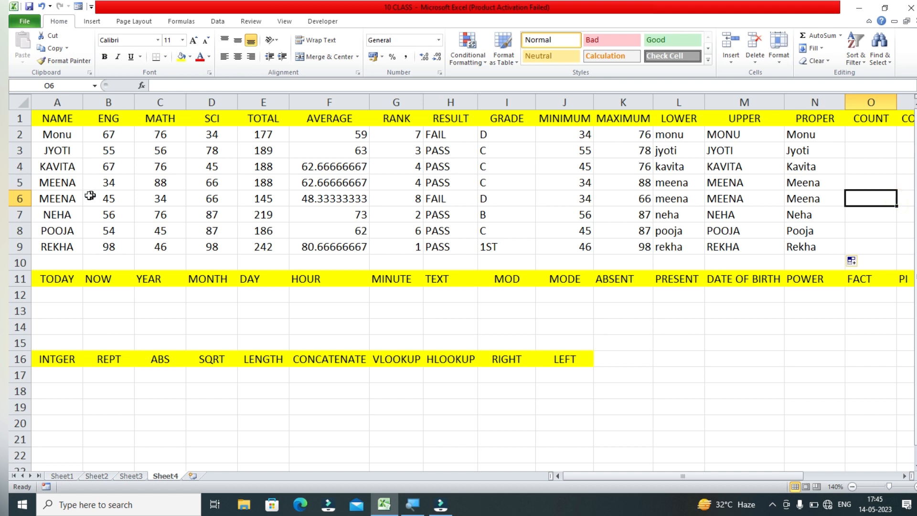
Step: Clear the student names in A2:A9 to test the dependent text formulas, and undo the deletion
click(47, 136)
key(shift+Down)
key(shift+Down)
key(shift+Down)
key(shift+Down)
key(shift+Down)
key(shift+Down)
key(shift+Down)
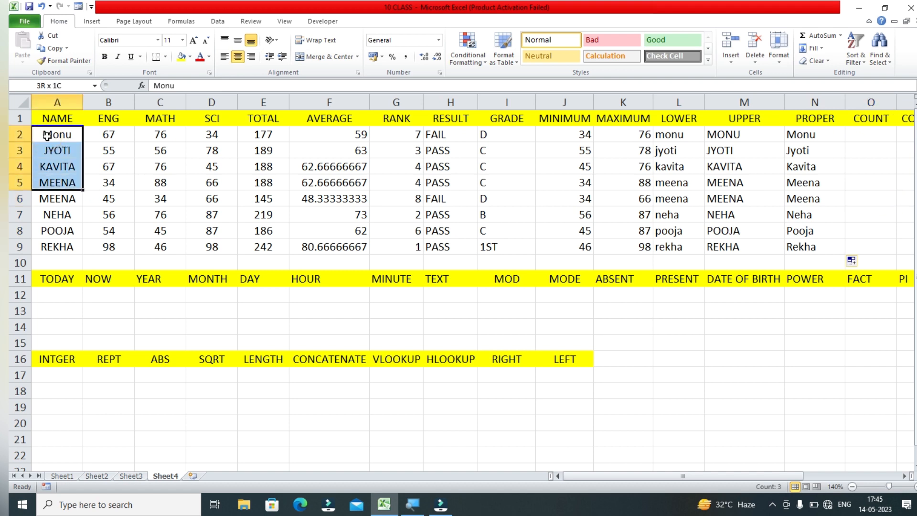
key(Delete)
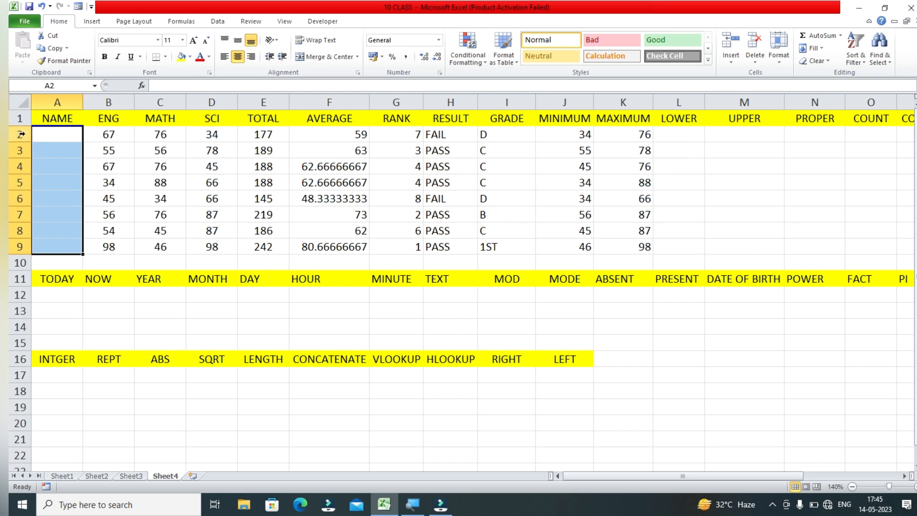
key(ctrl+z)
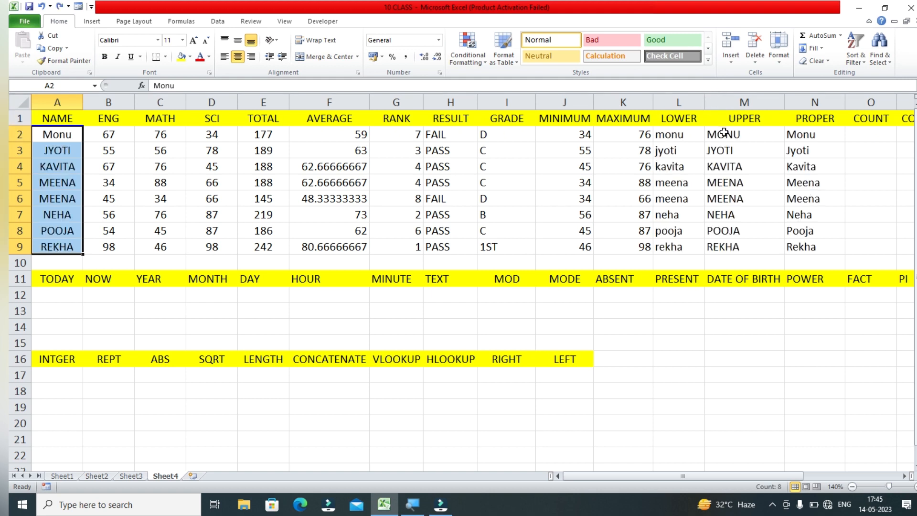
Step: Copy the uppercase name formulas in M2:M9 and paste them over the same cells
drag(724, 133, 736, 231)
click(736, 231)
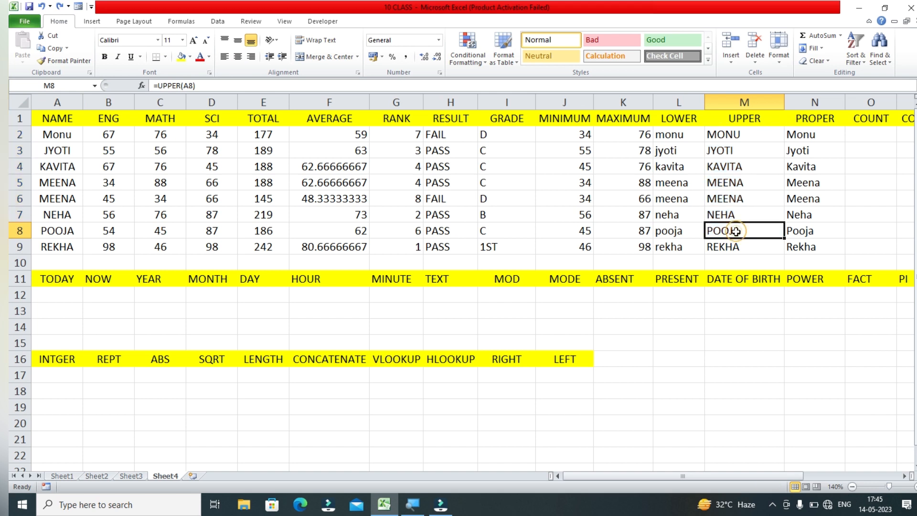
click(724, 144)
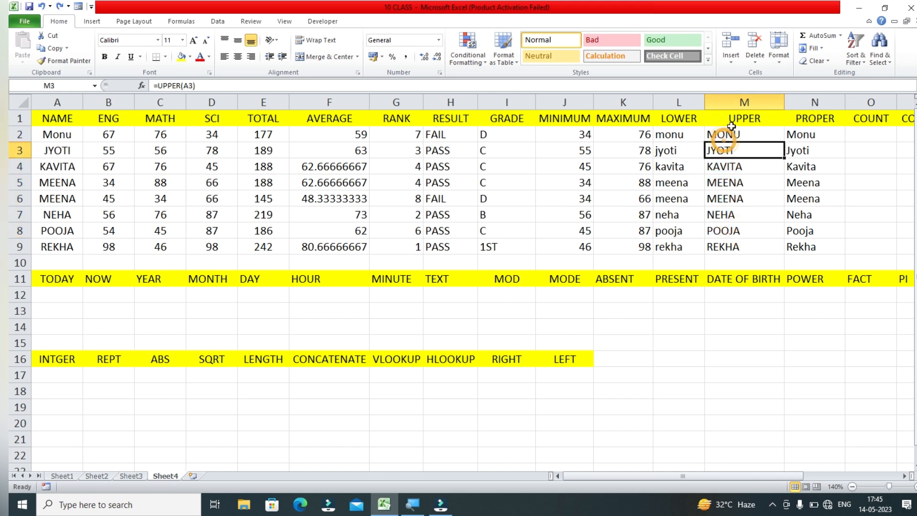
click(731, 127)
key(shift+Down)
key(shift+Down)
key(shift+Down)
key(shift+Down)
key(shift+Down)
key(shift+Down)
key(shift+Down)
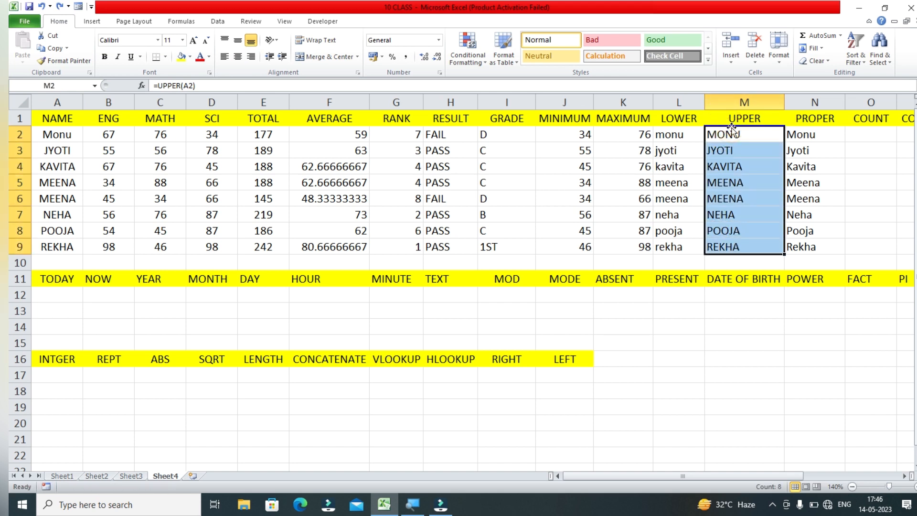
key(ctrl+c)
key(ctrl+v)
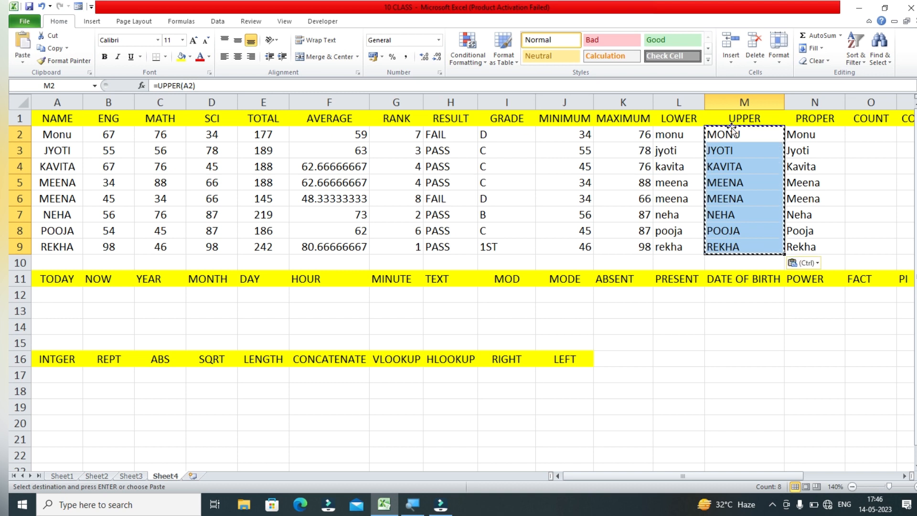
Step: Convert the pasted uppercase names in M2:M9 from formulas to static values using the values and number formatting paste option
click(816, 264)
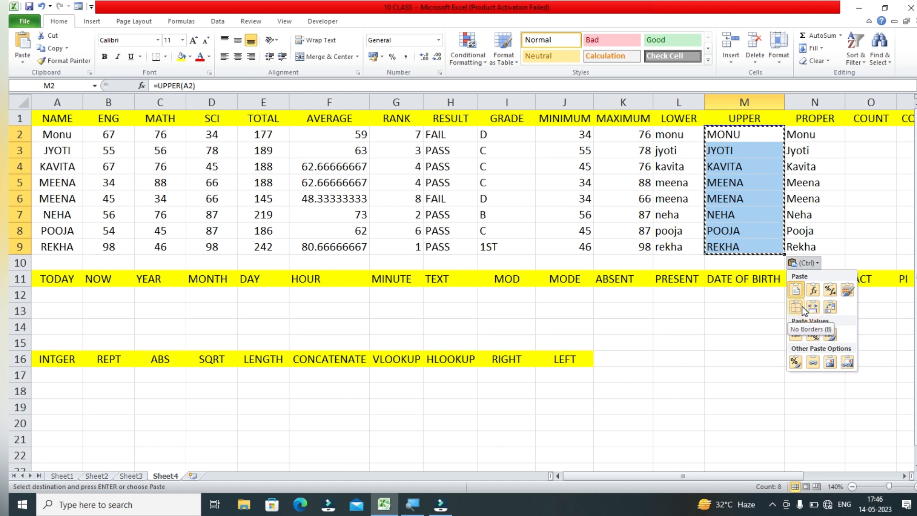
click(811, 307)
click(816, 263)
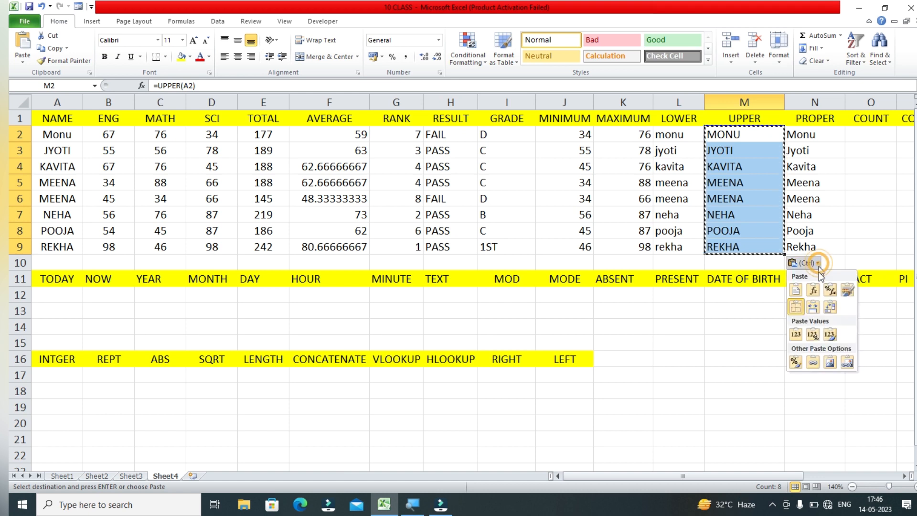
click(814, 334)
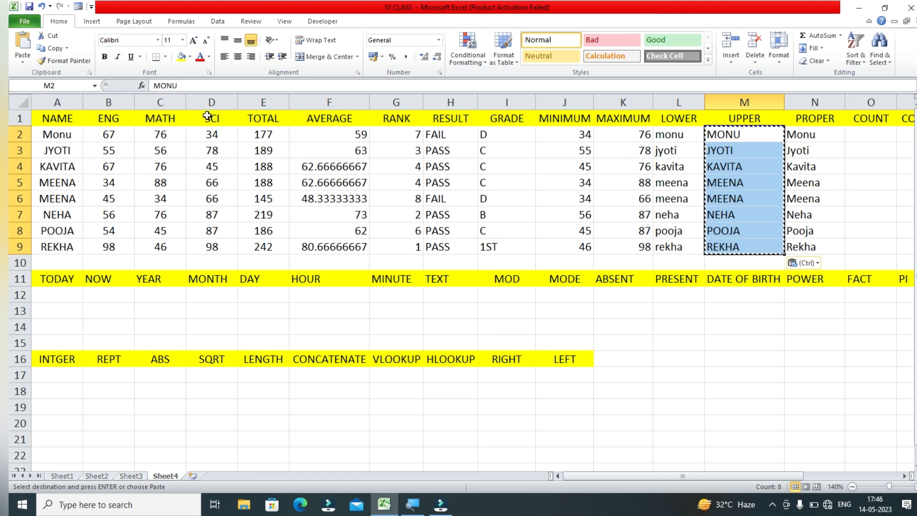
Step: Delete the student names in A2:A9 to test whether the uppercase values depend on them, and undo the deletion
drag(61, 134, 58, 183)
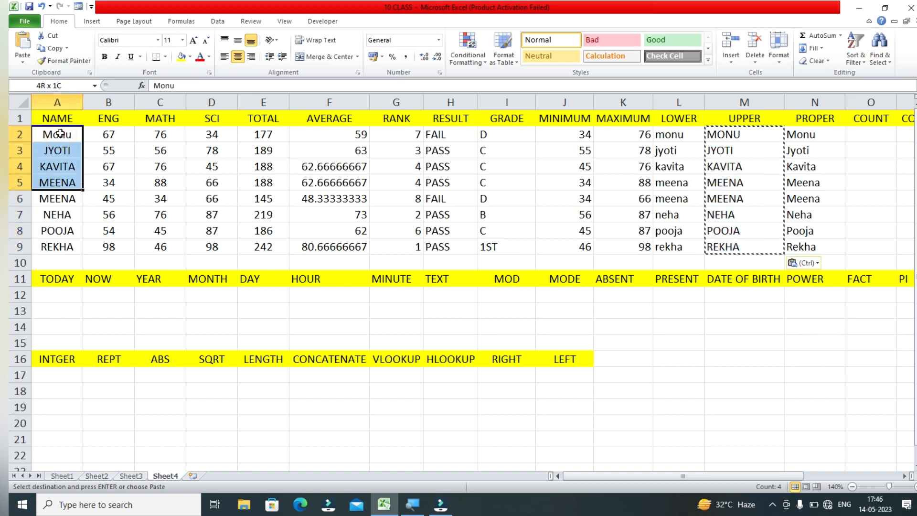
key(shift+Down)
key(shift+Down)
key(shift+Down)
key(shift+Down)
key(Delete)
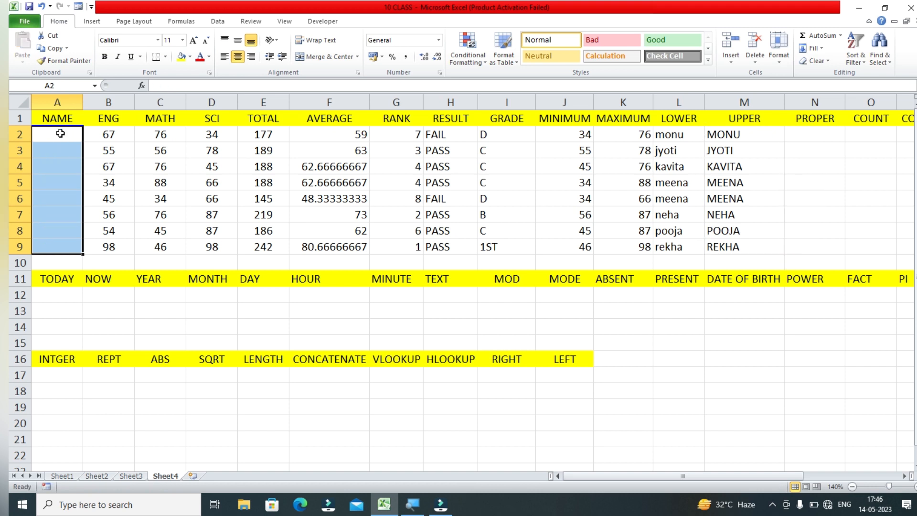
key(ctrl+z)
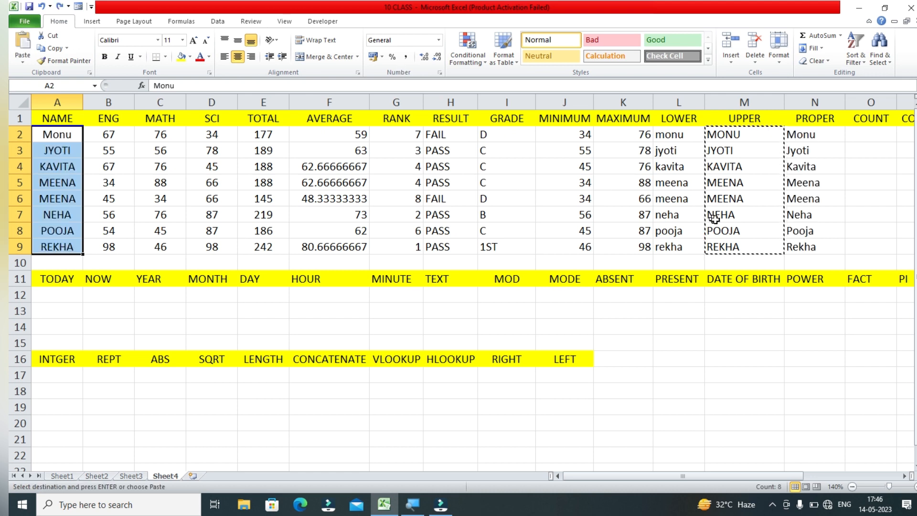
Step: Count the numeric cells in the SCI and TOTAL block by entering =COUNT(D1:E3) in O2
double_click(851, 216)
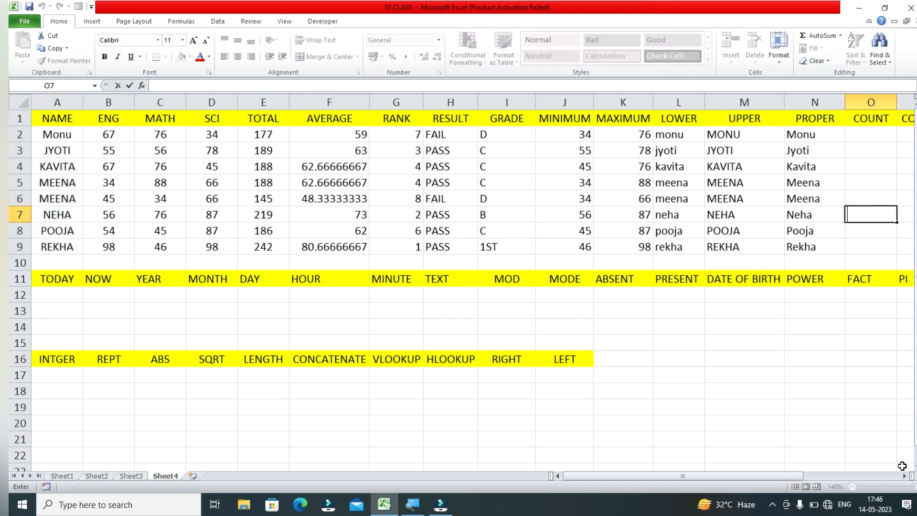
click(903, 474)
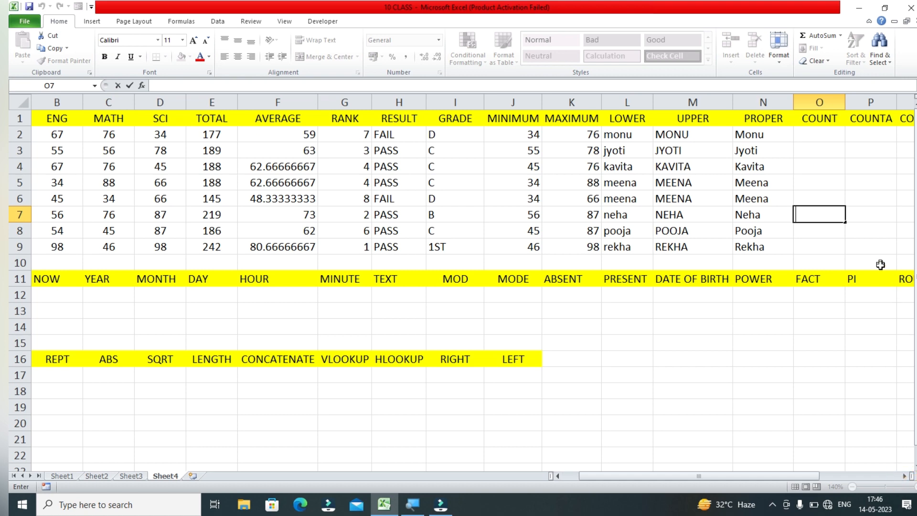
click(837, 420)
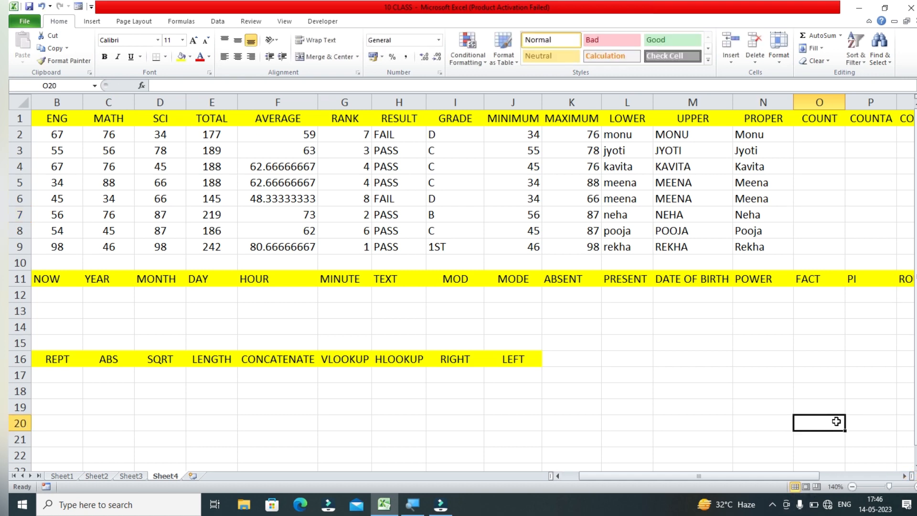
click(853, 487)
click(853, 487)
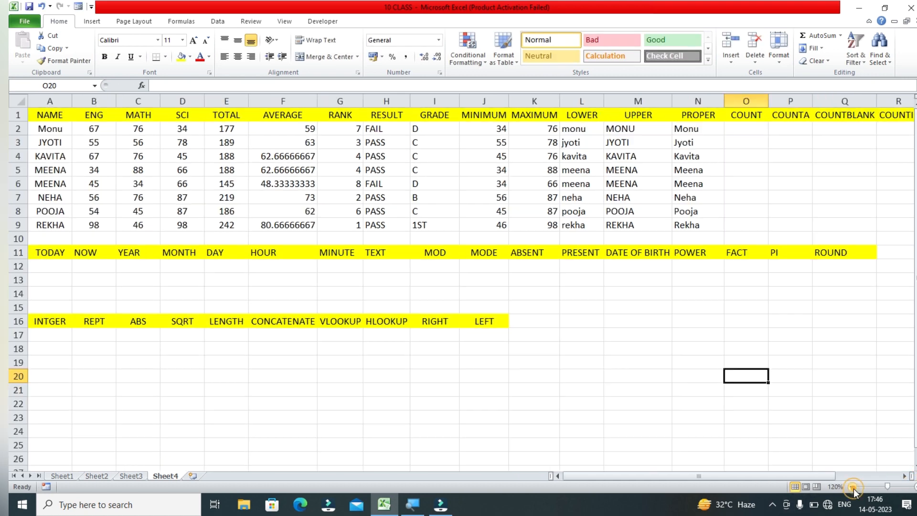
click(785, 130)
key(Left)
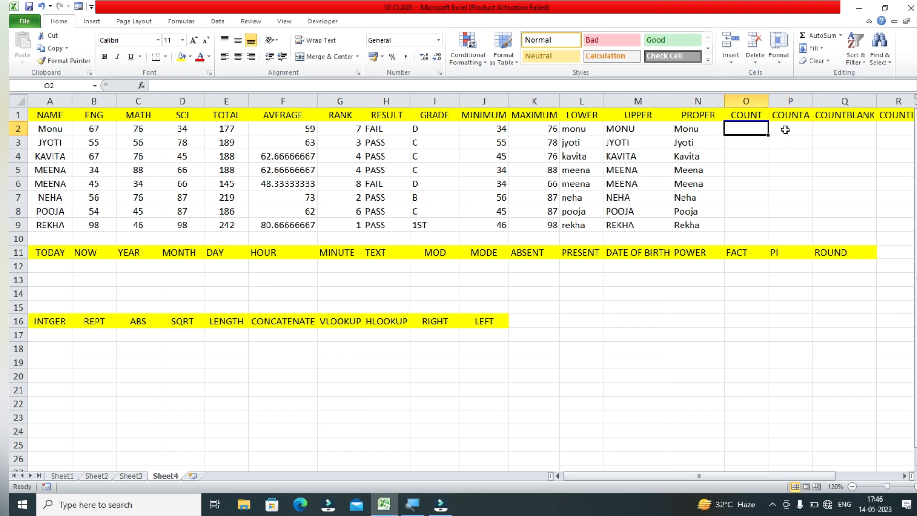
text(=COUNT()
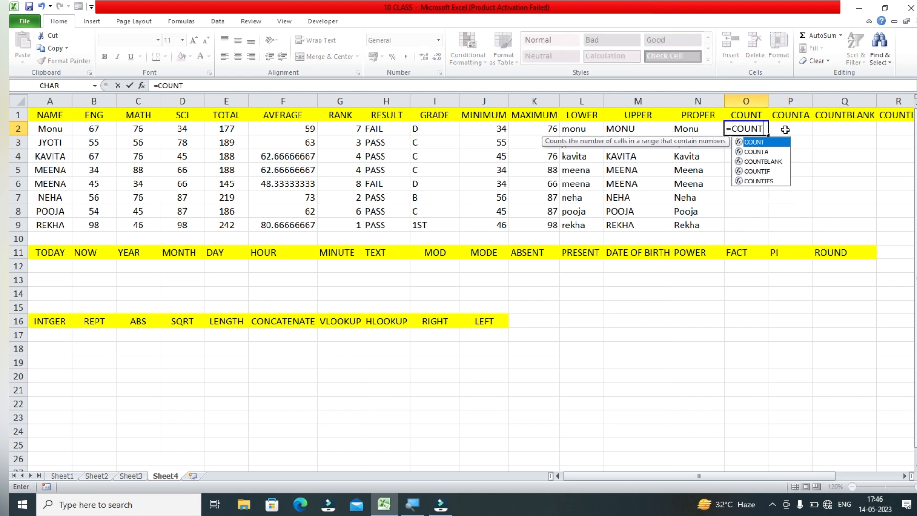
click(167, 113)
drag(167, 114, 213, 144)
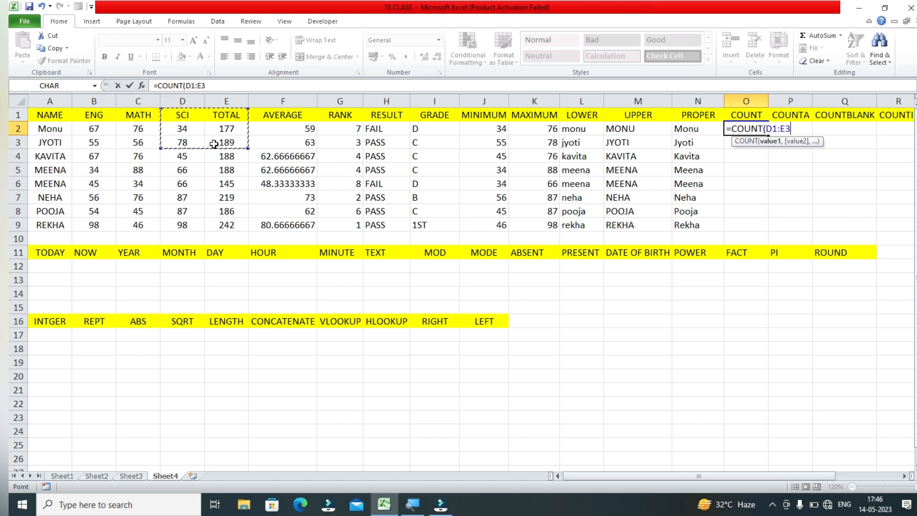
text())
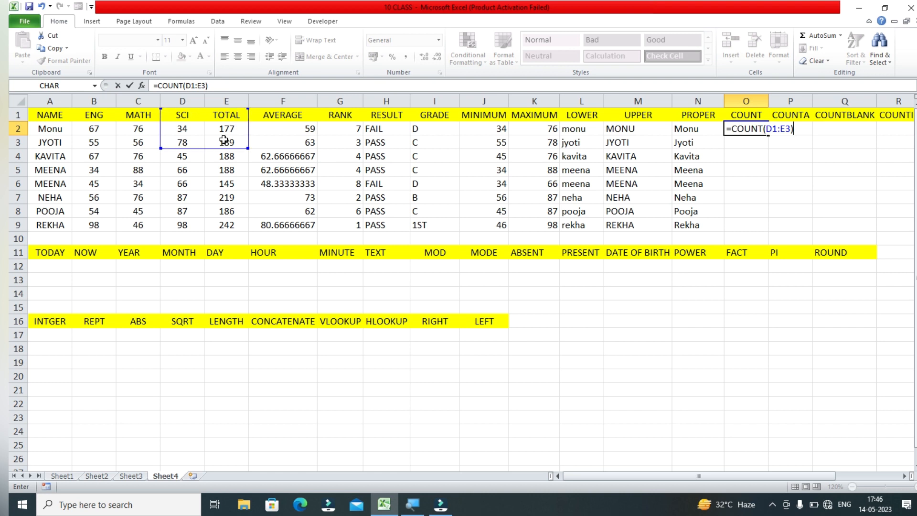
key(Return)
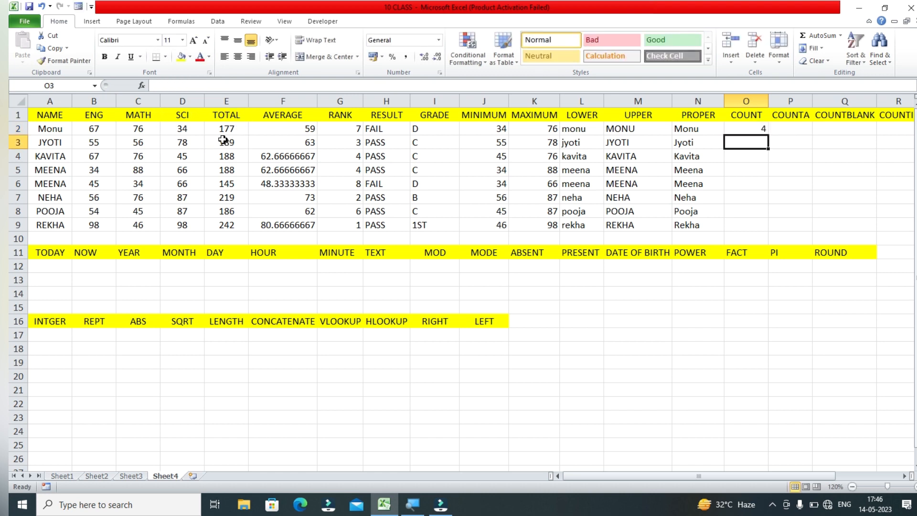
Step: Count the non-empty cells in the MATH and SCI block by entering =COUNTA(C1:D3) in P2
click(785, 130)
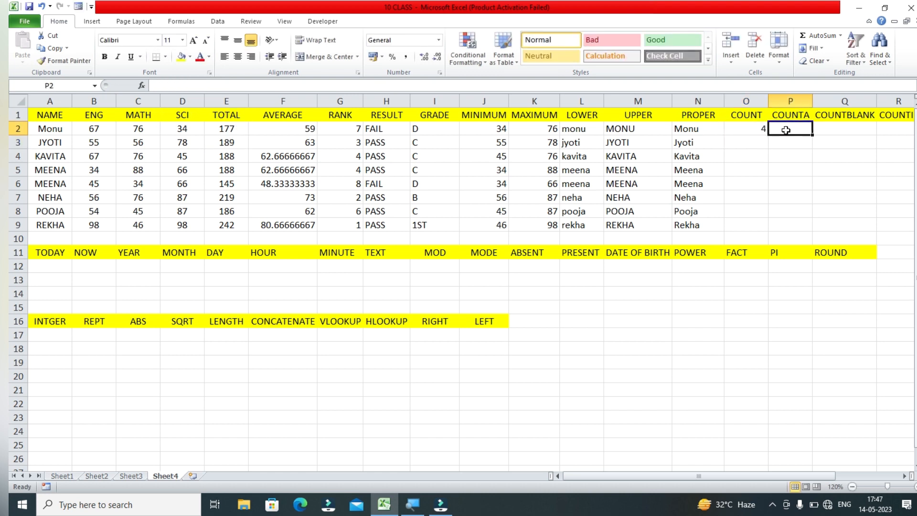
text(=COUNT)
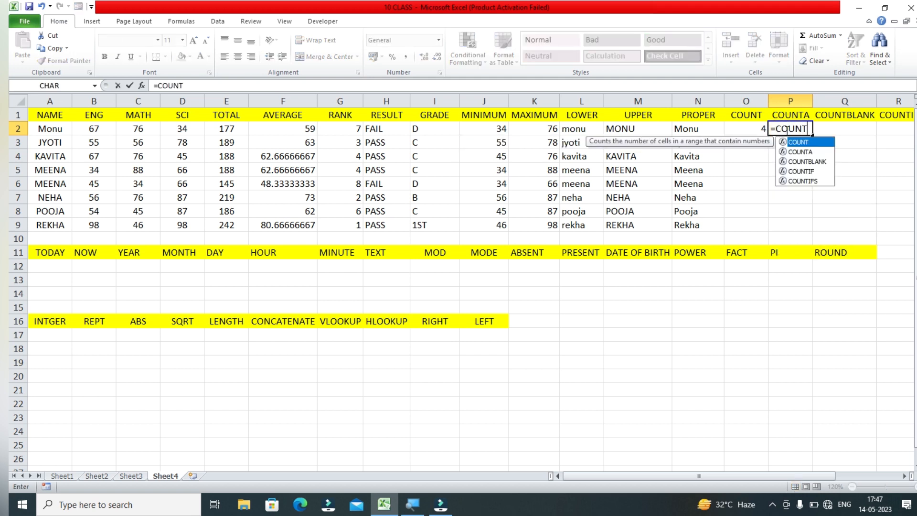
text(A()
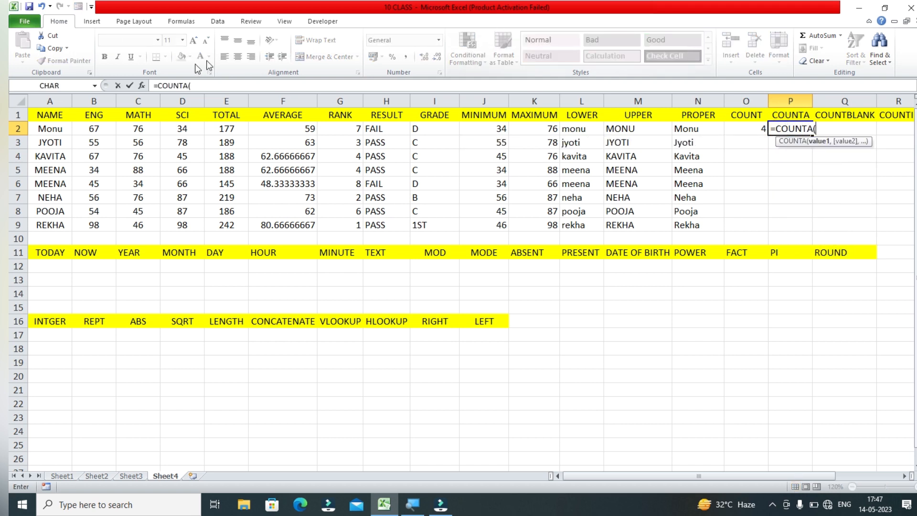
drag(123, 110, 170, 139)
text())
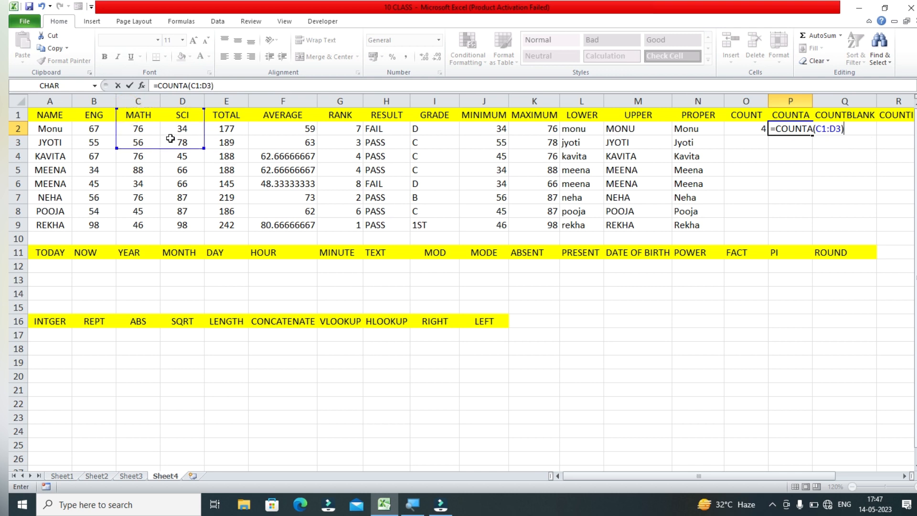
key(Return)
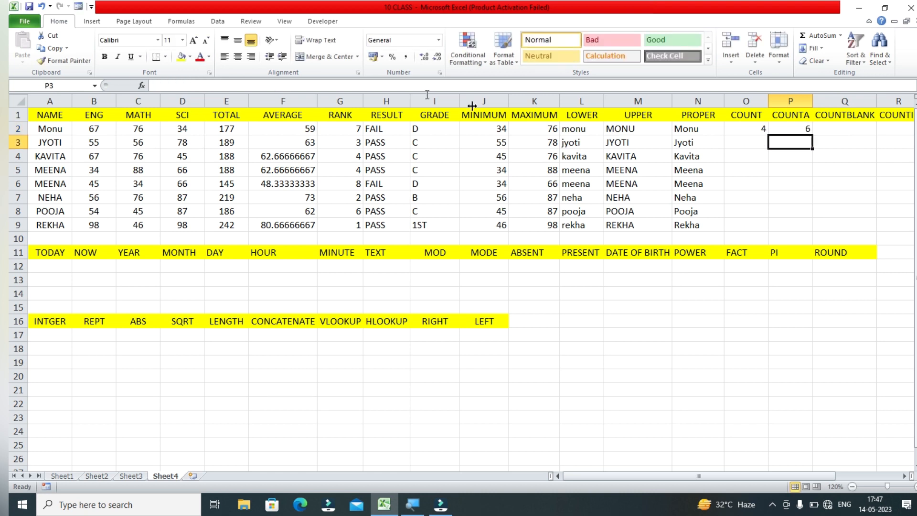
Step: Count the empty cells from the NAME to RESULT columns by entering =COUNTBLANK(A1:H9) in Q2
click(830, 126)
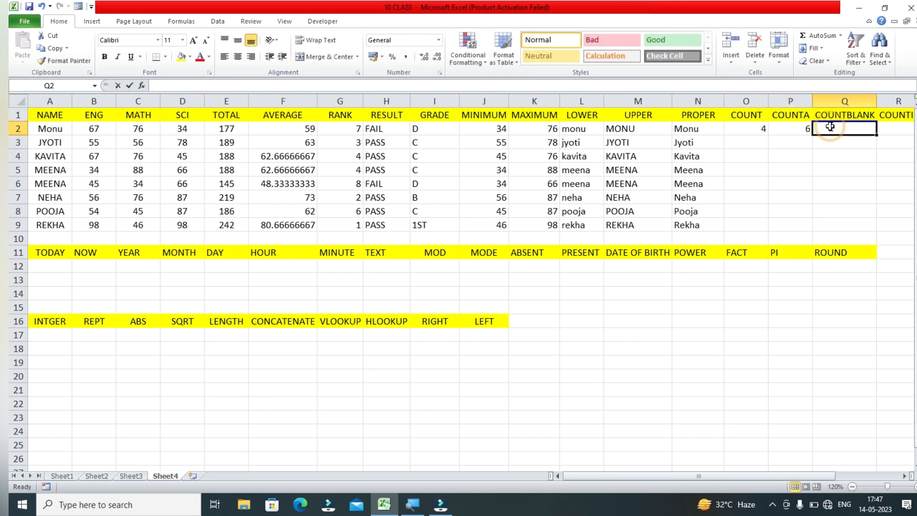
text(=COUNTBLANK()
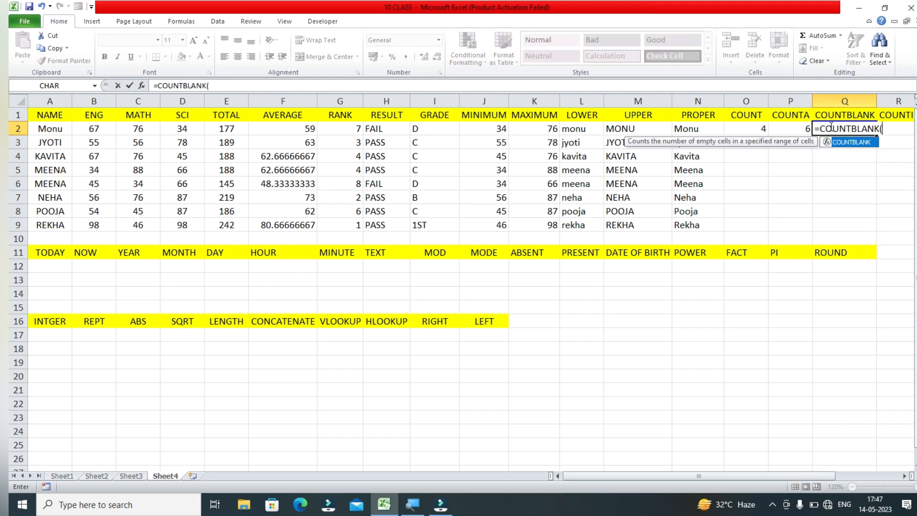
drag(51, 115, 52, 226)
key(shift+Right)
key(shift+Right)
key(shift+Right)
key(shift+Right)
key(shift+Right)
key(shift+Right)
key(shift+Right)
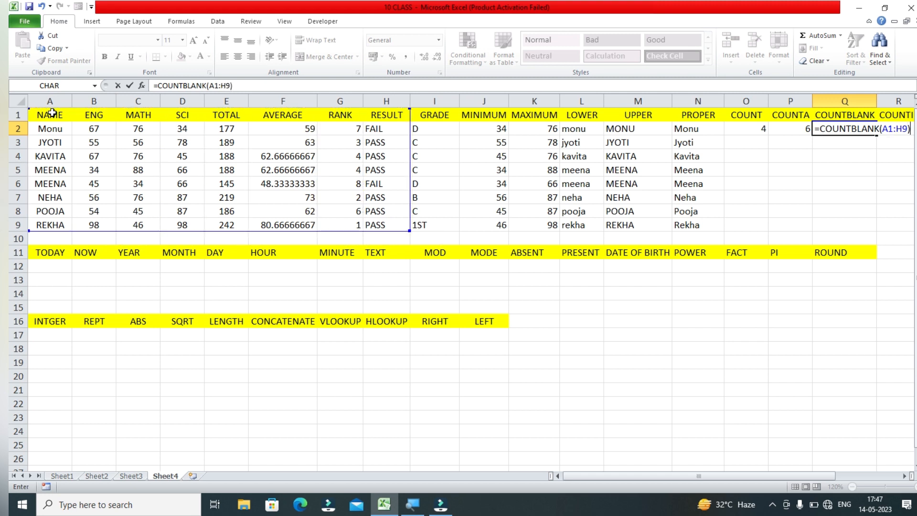
key(Return)
Step: Clear the science mark in D4 to test the COUNTBLANK formula, and undo the deletion
click(52, 114)
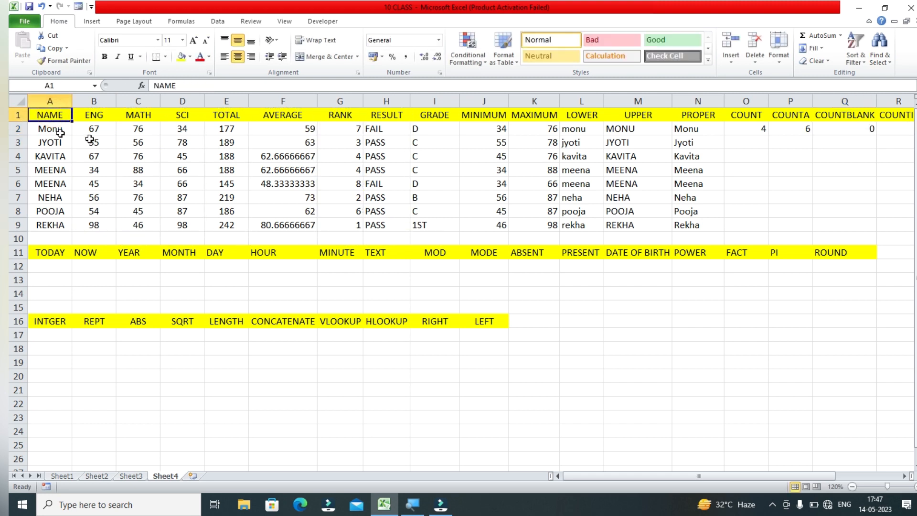
click(180, 159)
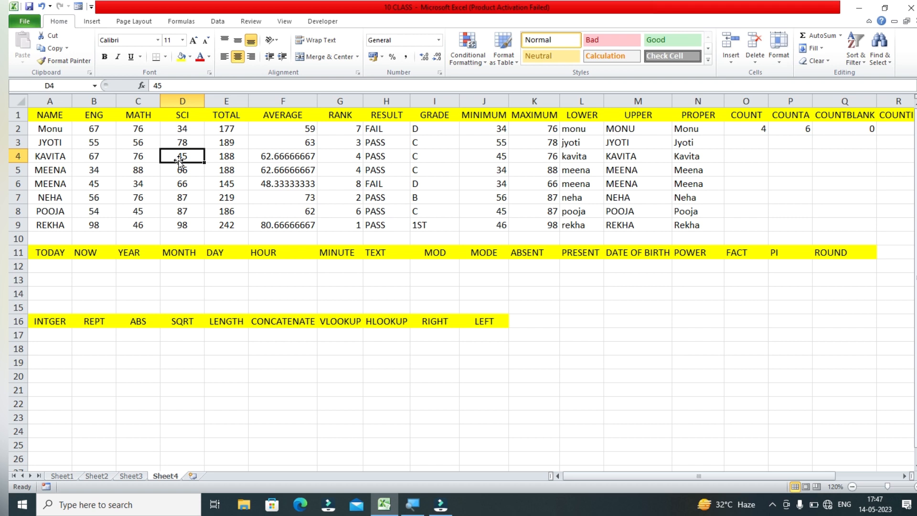
key(Delete)
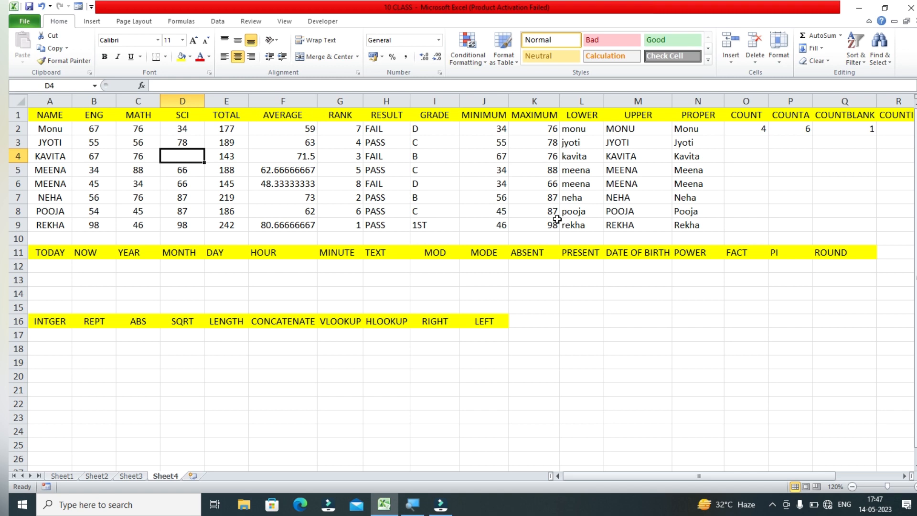
key(ctrl+z)
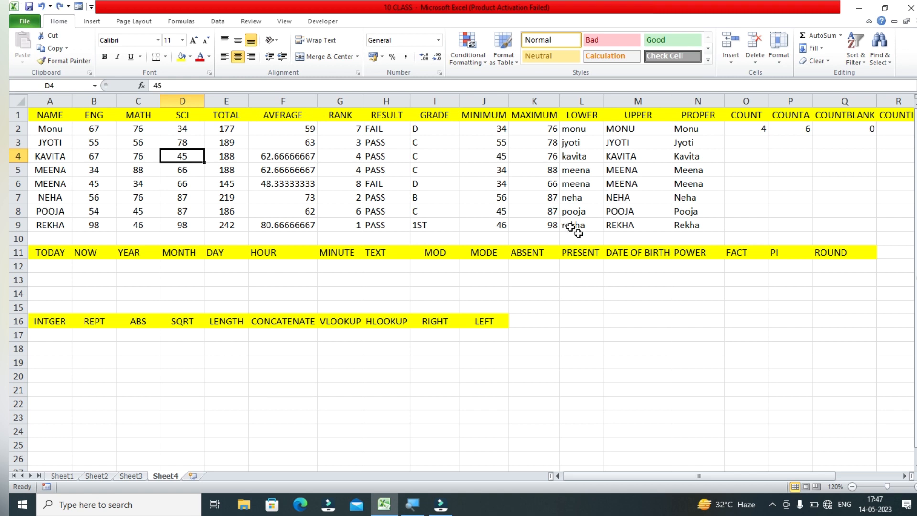
Step: Count the TOTAL values above 180 by entering =COUNTIF(E2:E9,">180") in R2 under the COUNTIF heading
click(904, 476)
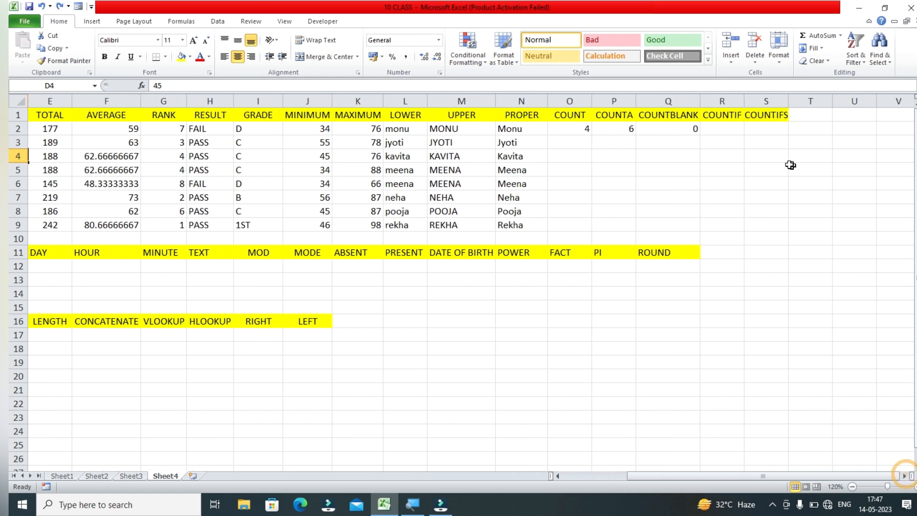
click(715, 128)
text(=COUNTIF)
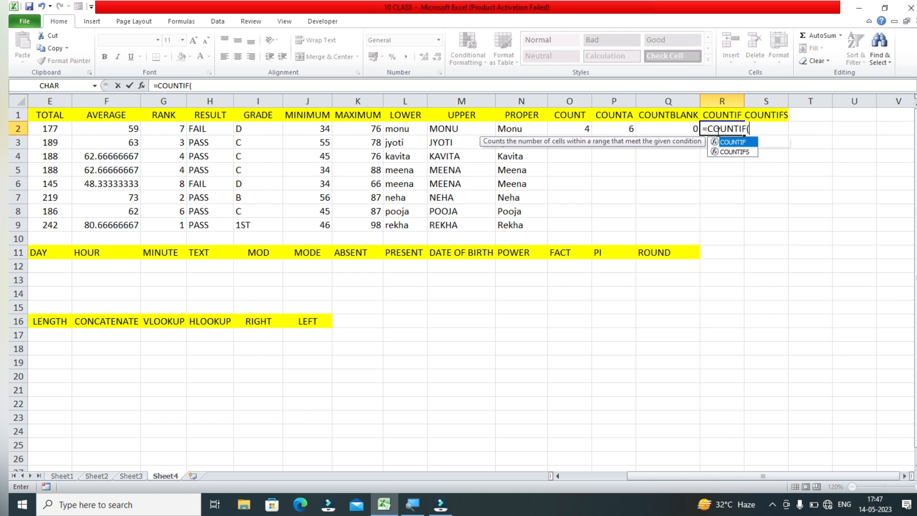
text(()
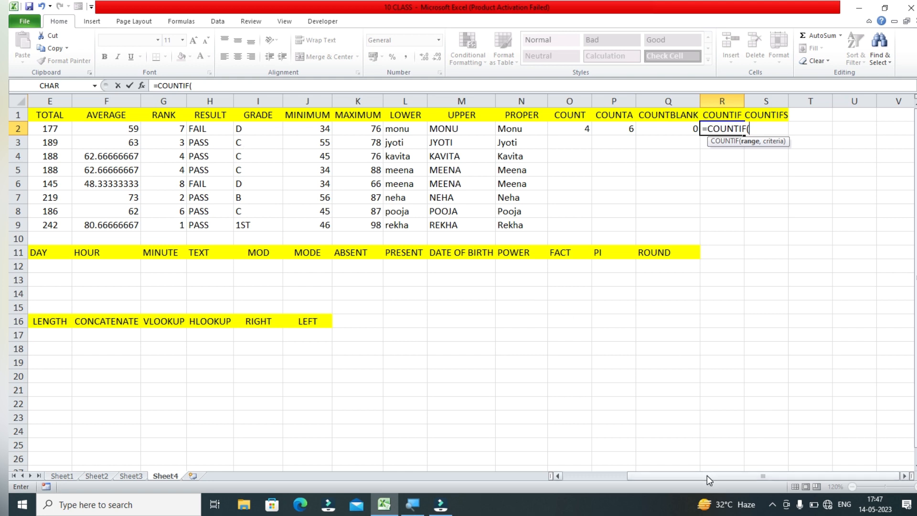
drag(710, 476, 699, 477)
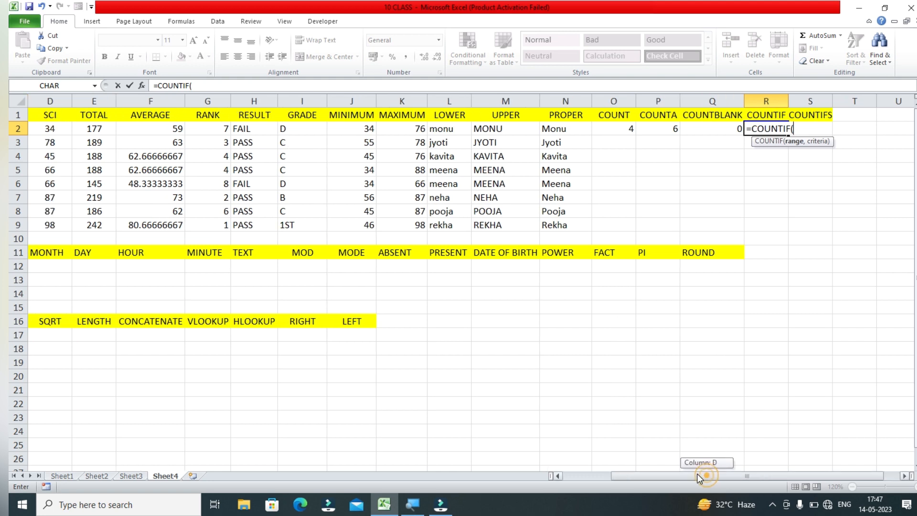
click(103, 129)
key(shift+Down)
key(shift+Down)
key(shift+Down)
key(shift+Down)
key(shift+Down)
key(shift+Down)
key(shift+Down)
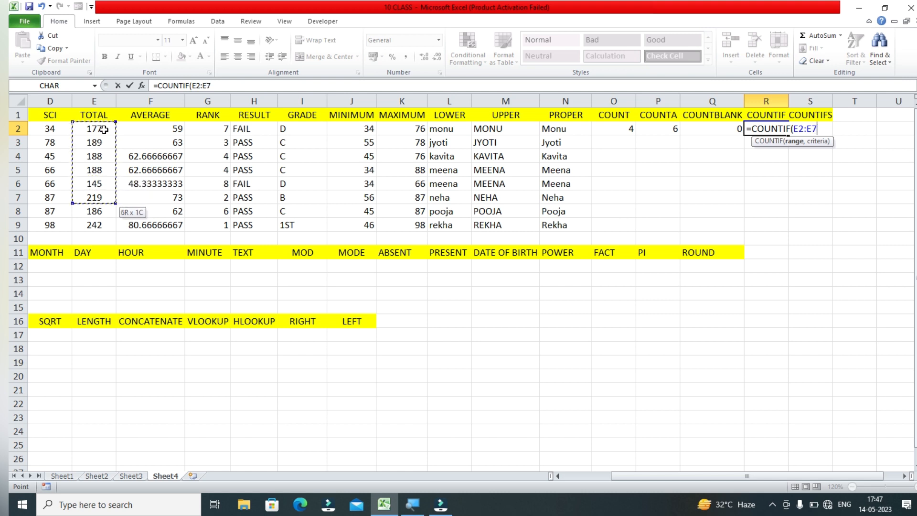
text(,")
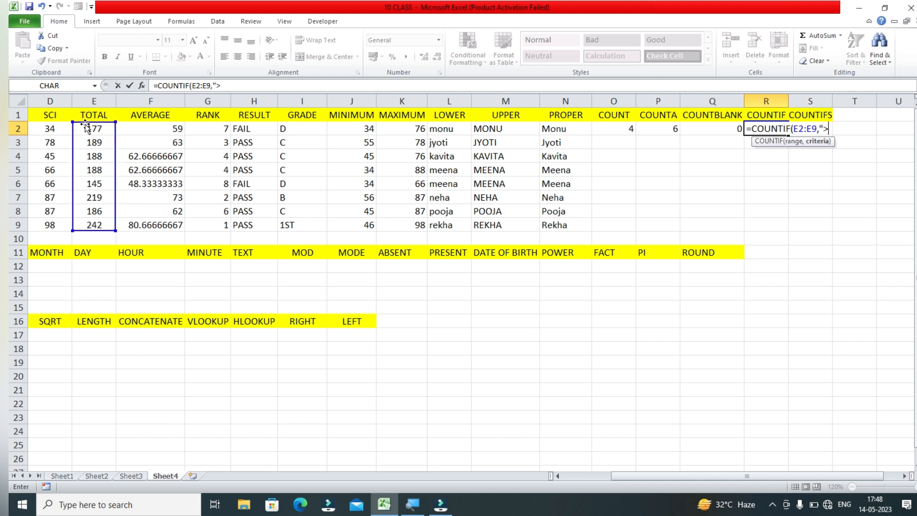
text(>18)
text())
key(BackSpace)
text(">180"))
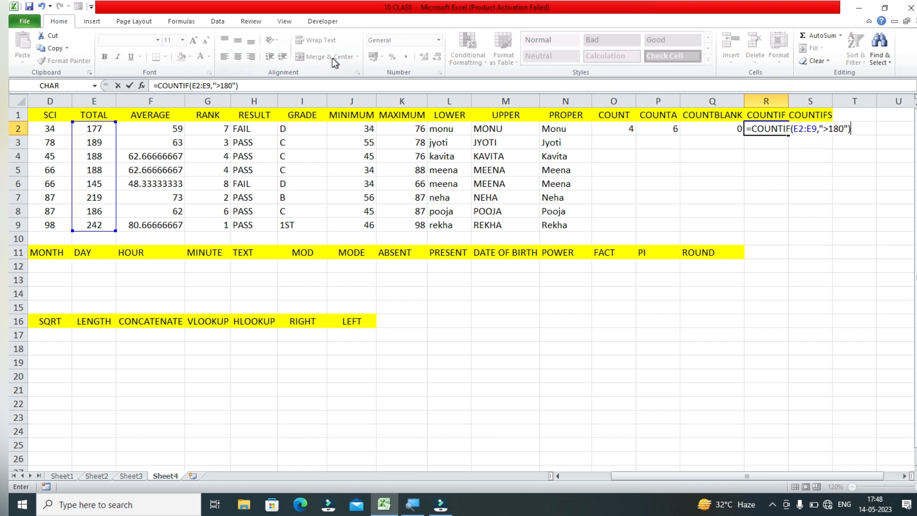
click(830, 128)
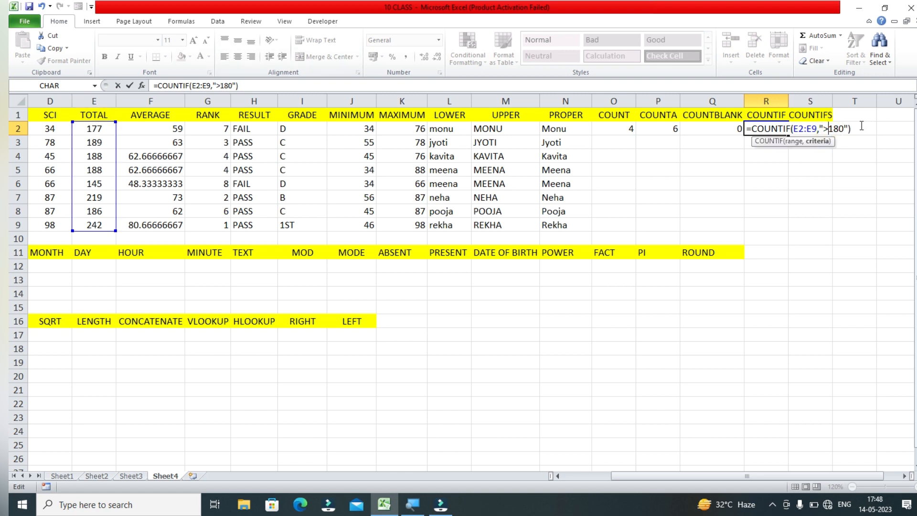
key(Return)
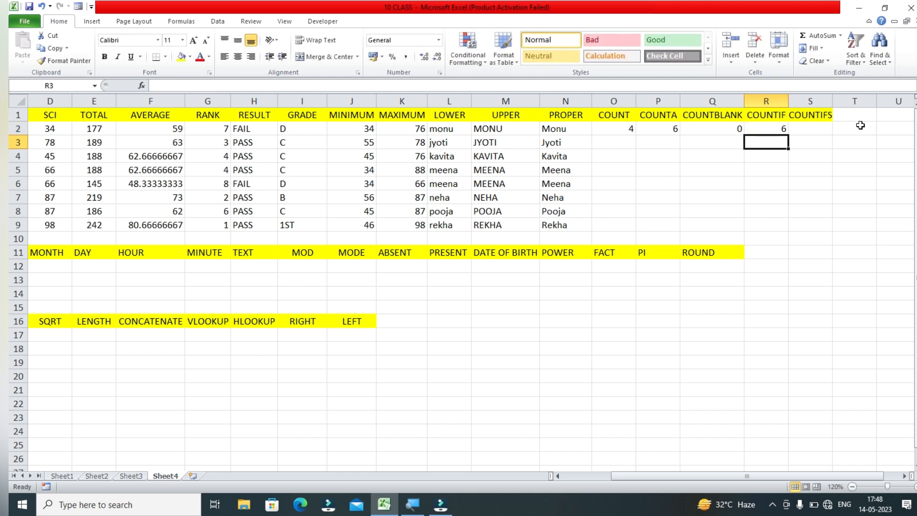
Step: Count the TOTAL values between 150 and 200 by entering =COUNTIFS(E2:E9,">150",E2:E9,"<200") in S2 under the COUNTIFS heading
click(805, 130)
text(=CO)
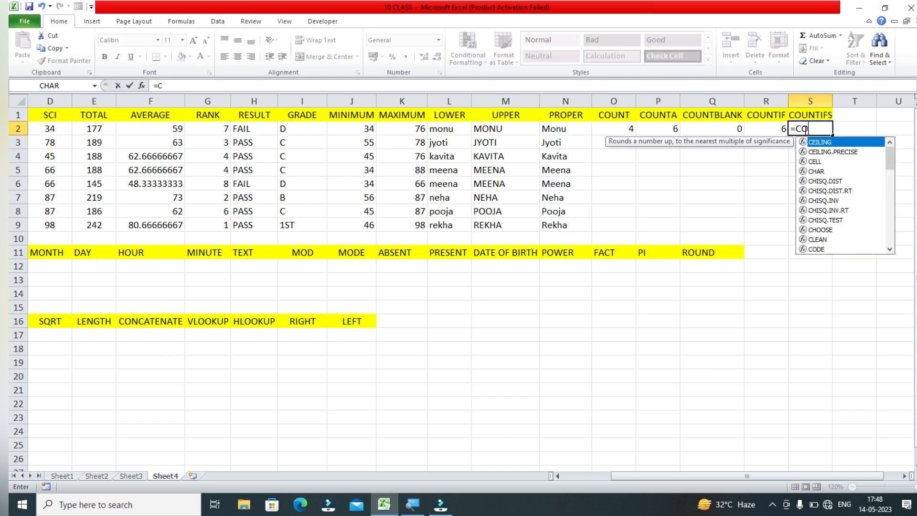
text(UNTIFS()
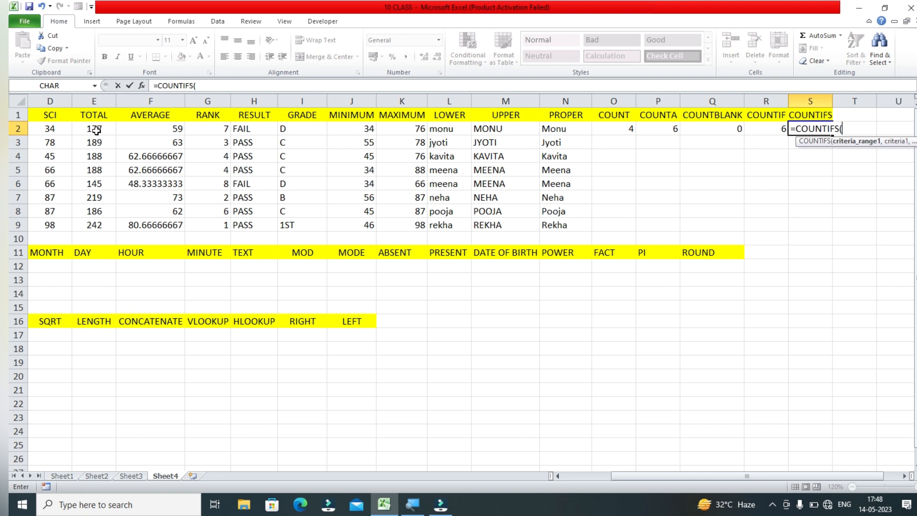
drag(85, 127, 94, 224)
text(,)
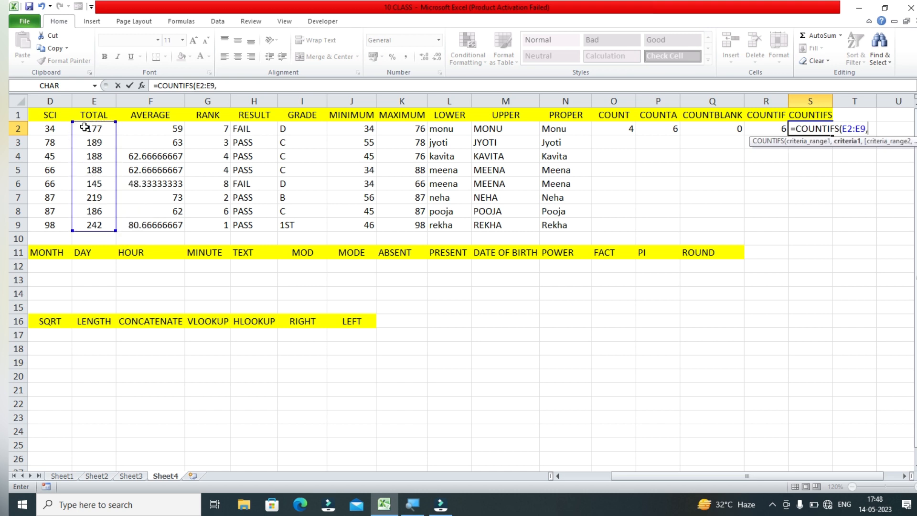
text(">150",)
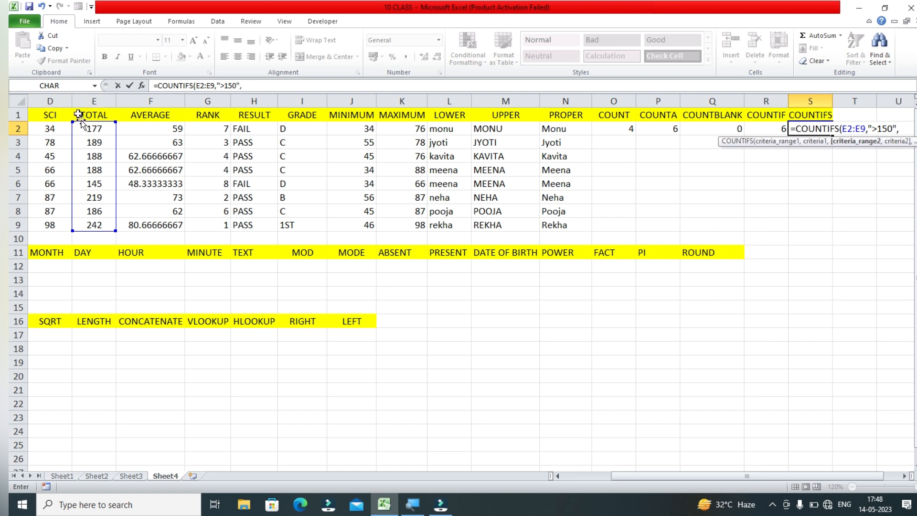
click(85, 126)
key(shift+Down)
key(shift+Down)
key(shift+Down)
key(shift+Down)
key(shift+Down)
key(shift+Down)
key(shift+Down)
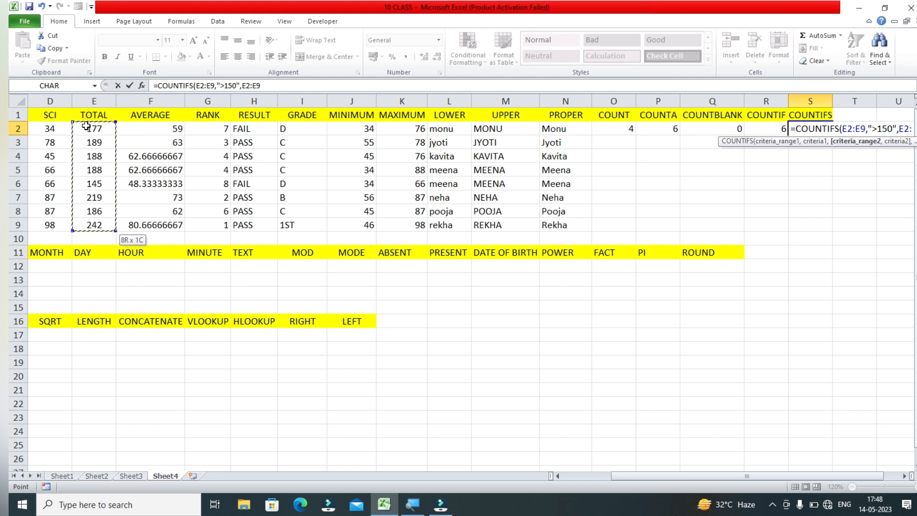
text(,)
key(BackSpace)
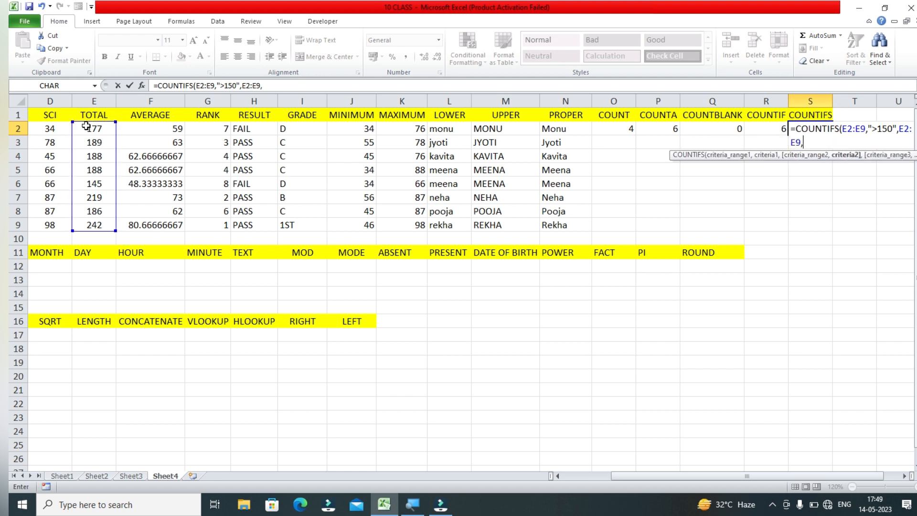
text("<200)
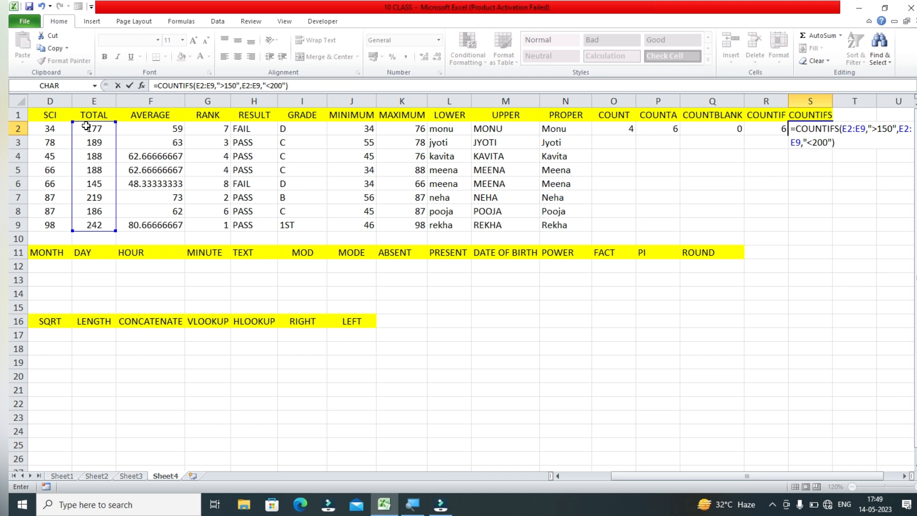
key(Return)
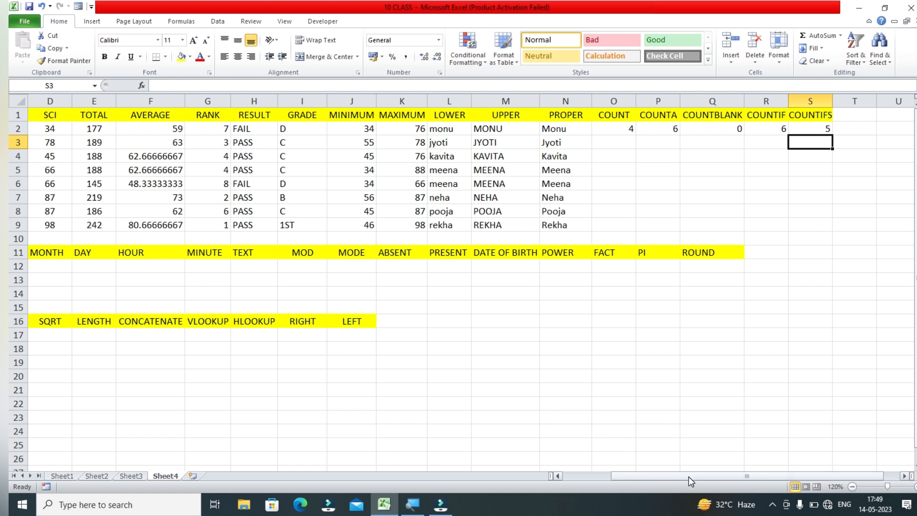
Step: Insert the current date under the TODAY heading by entering =TODAY() in A12
drag(689, 477, 644, 483)
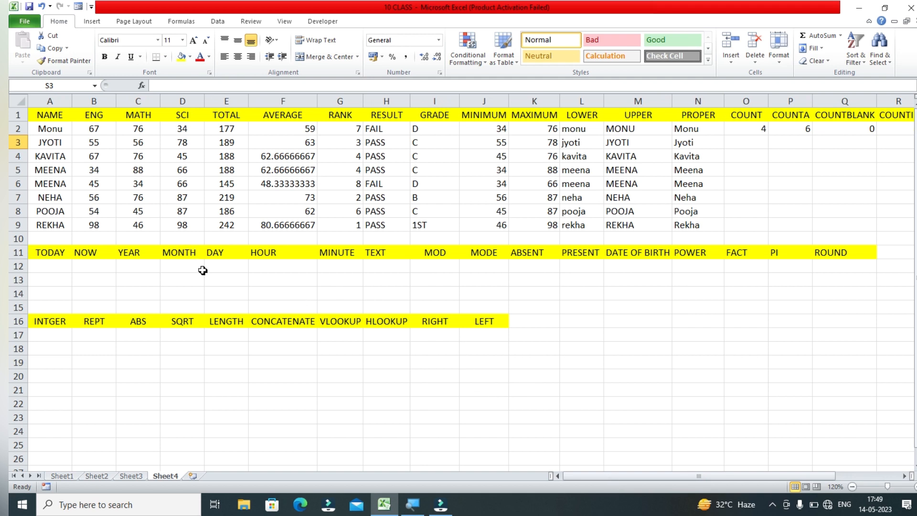
click(624, 456)
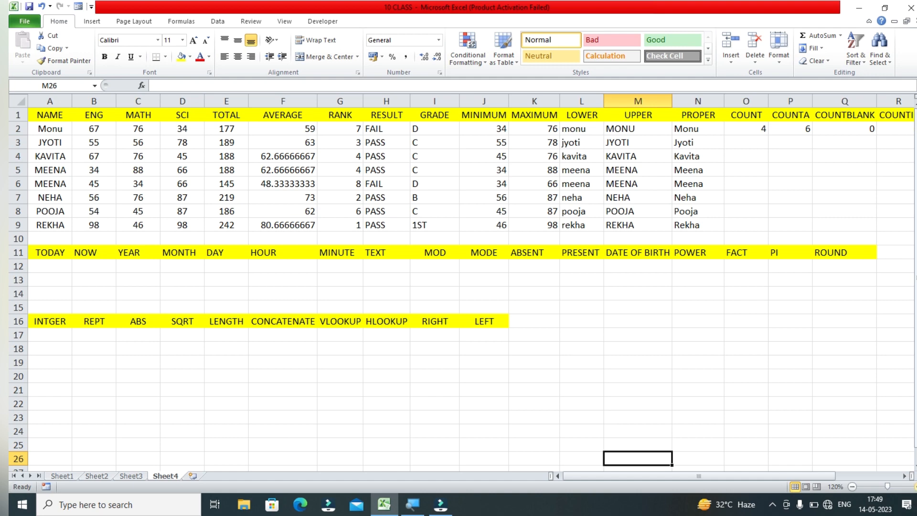
scroll(635, 456, up, 2)
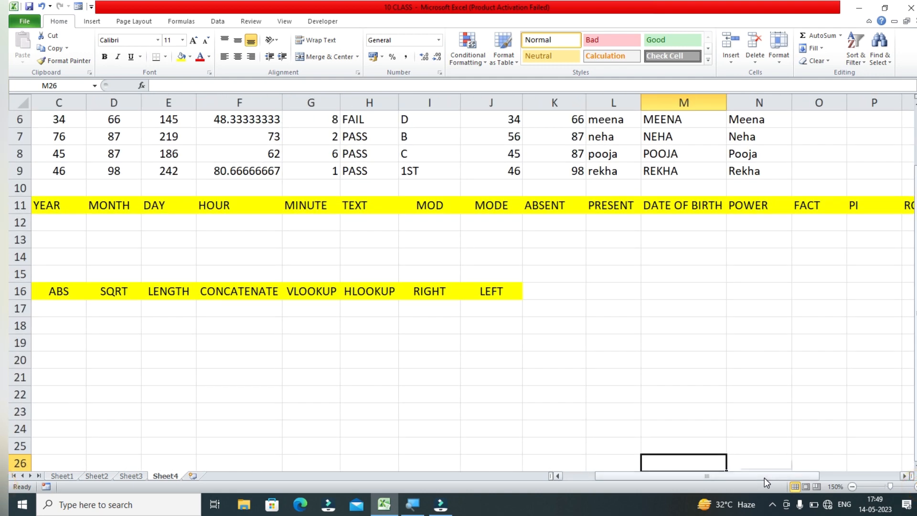
drag(767, 482, 736, 479)
click(57, 223)
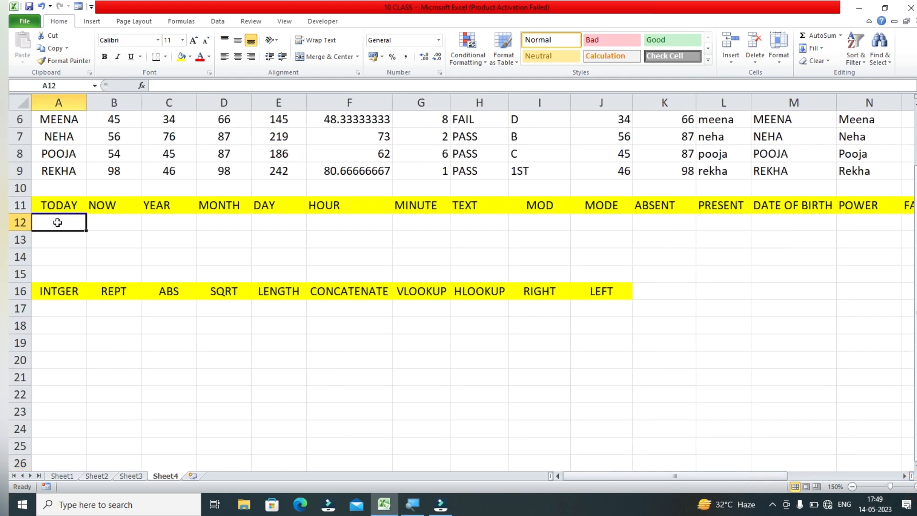
text(=TOD)
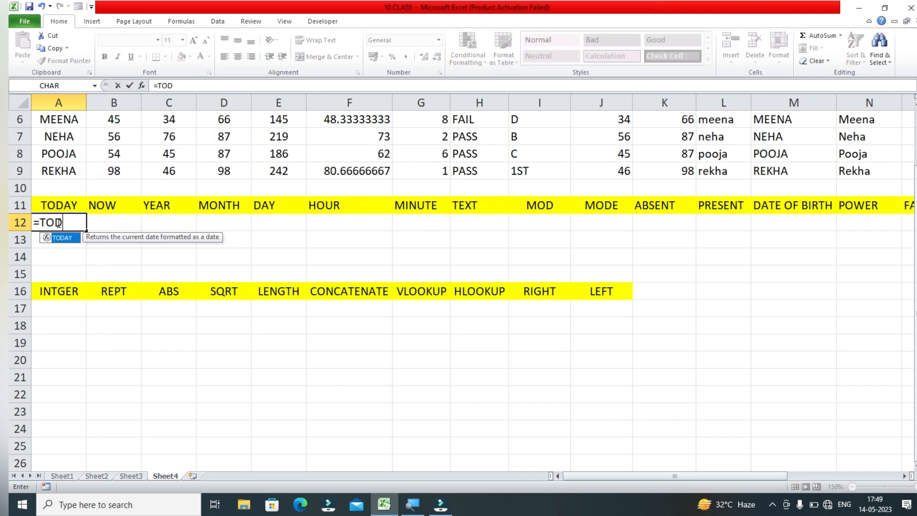
text(AY())
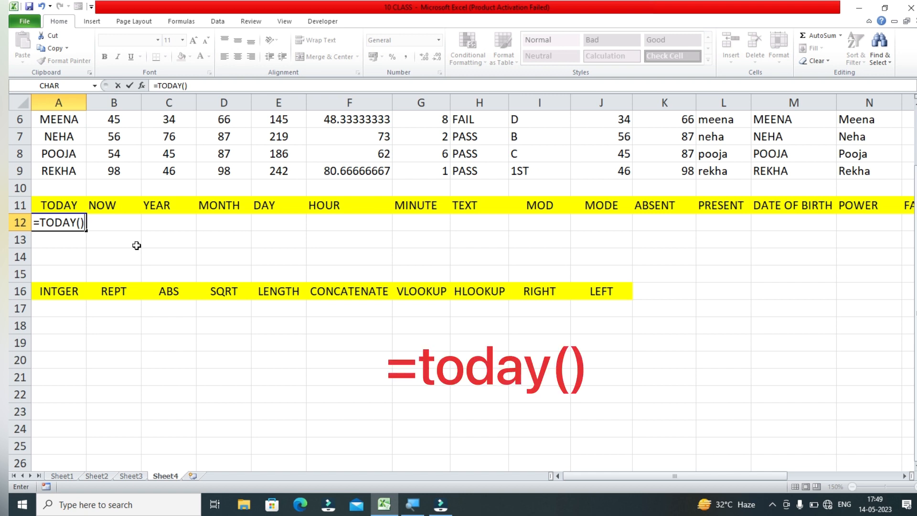
key(Return)
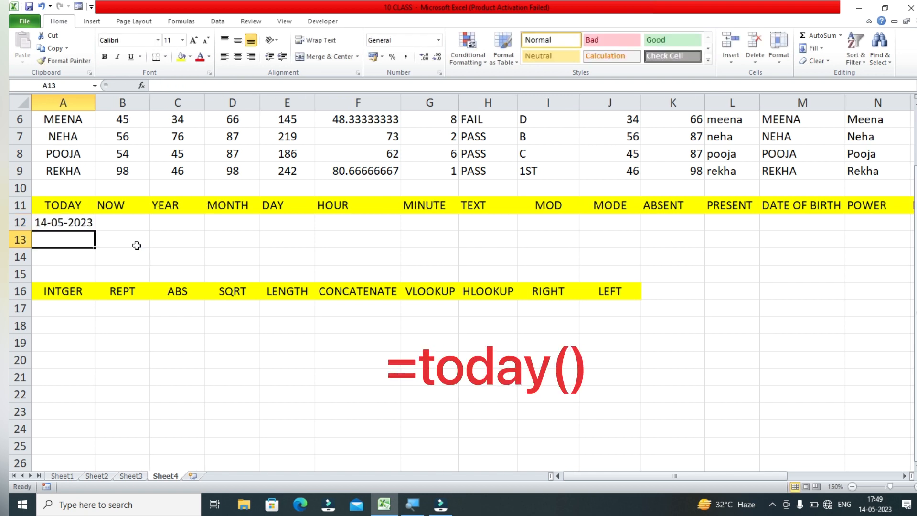
Step: Insert the current date and time under the NOW heading by entering =NOW() in B12
click(125, 227)
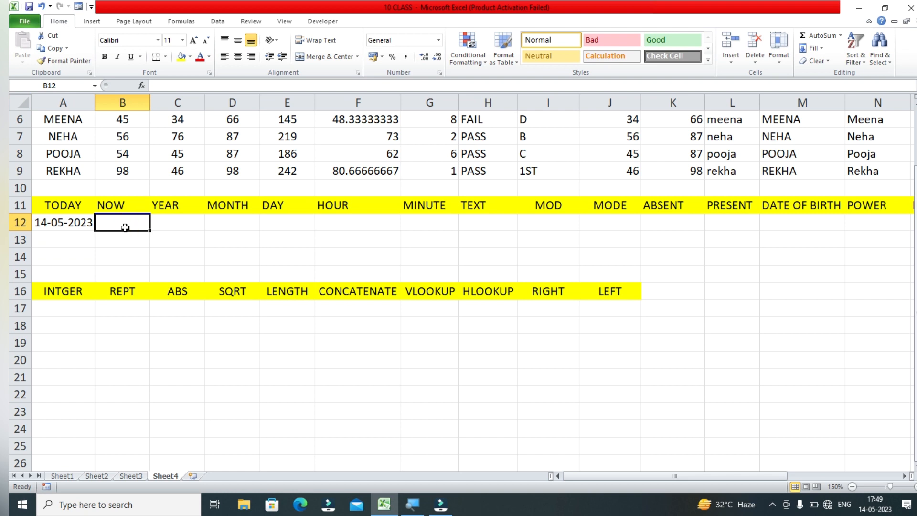
text(=NOW())
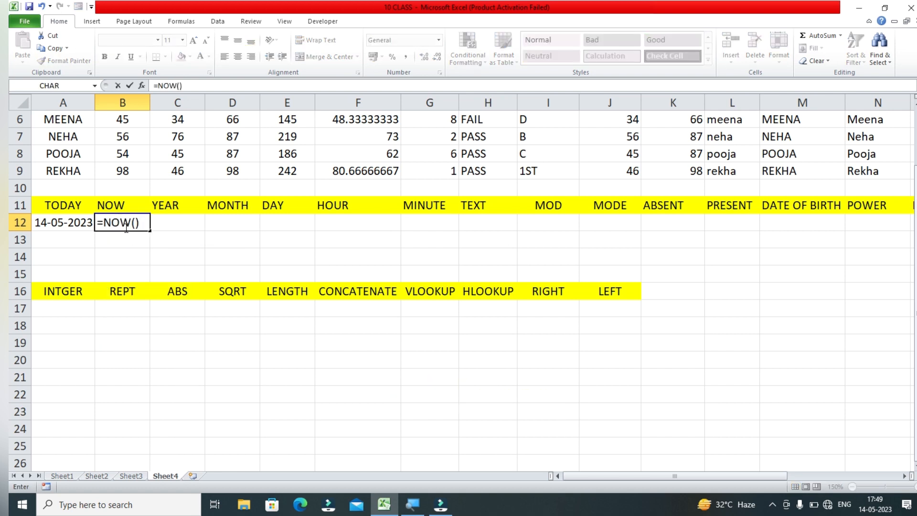
key(Return)
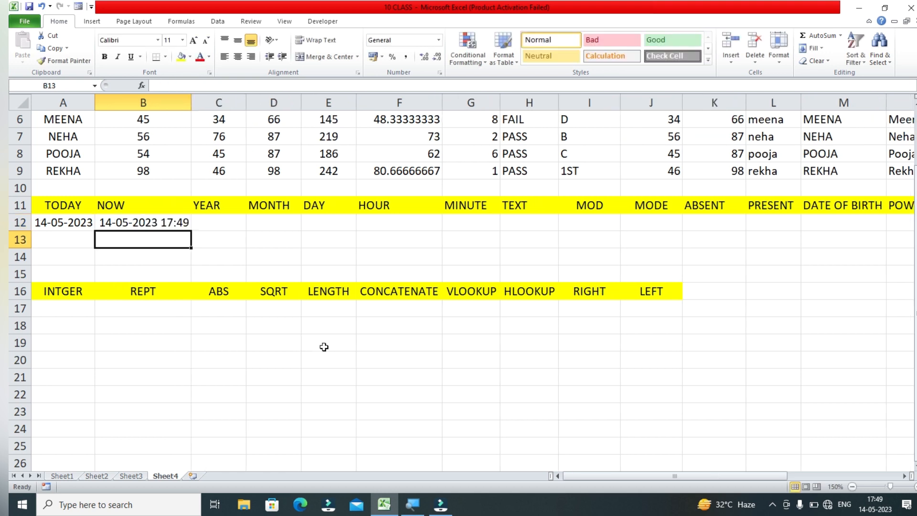
Step: Extract the year from the date in A12 by entering =YEAR(A12) in C12
click(226, 228)
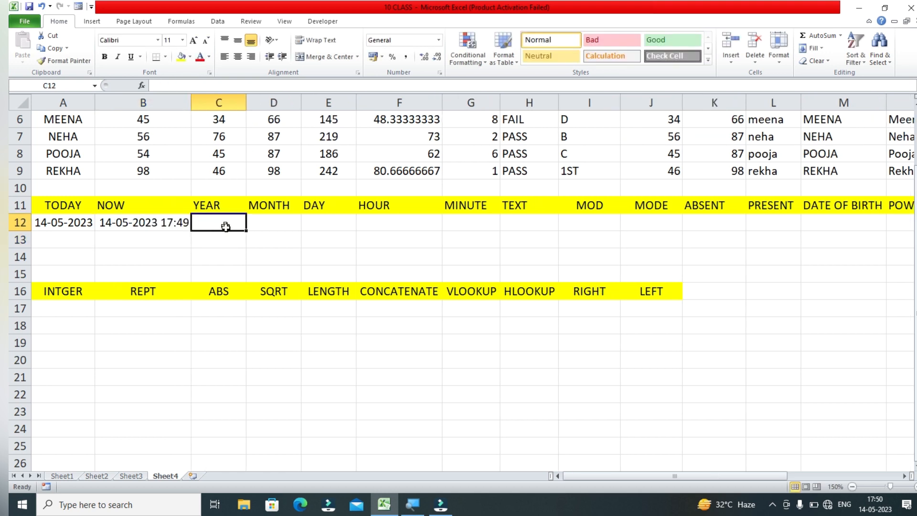
text(=YEAR()
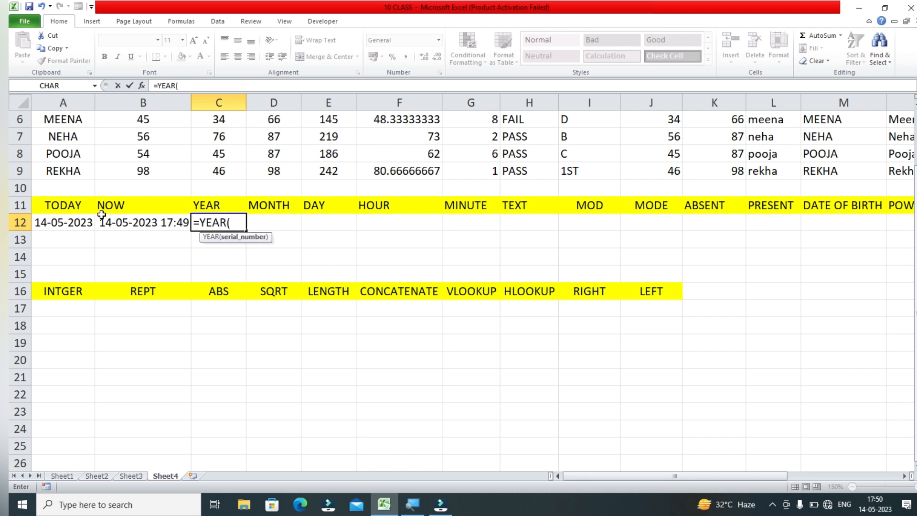
click(63, 222)
text())
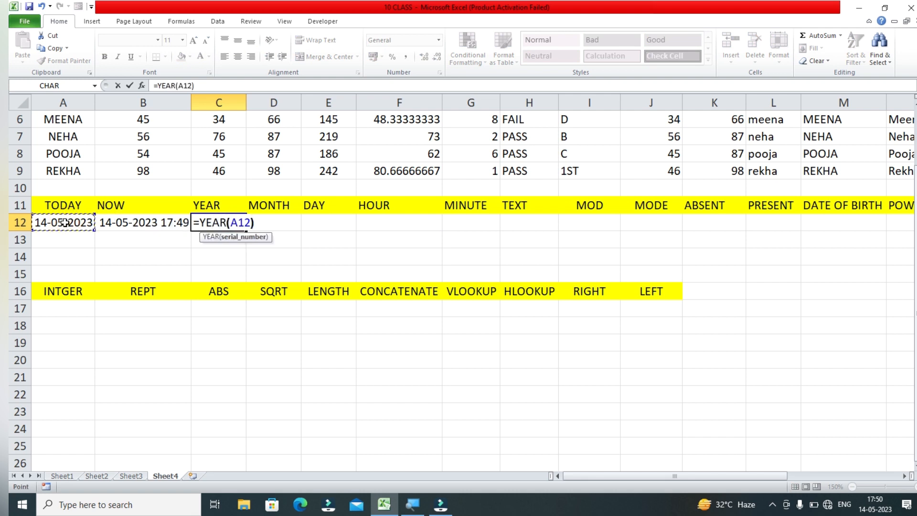
key(Return)
Step: Extract the month number from the date in A12 by entering =MONTH(A12) in D12
key(Up)
key(Right)
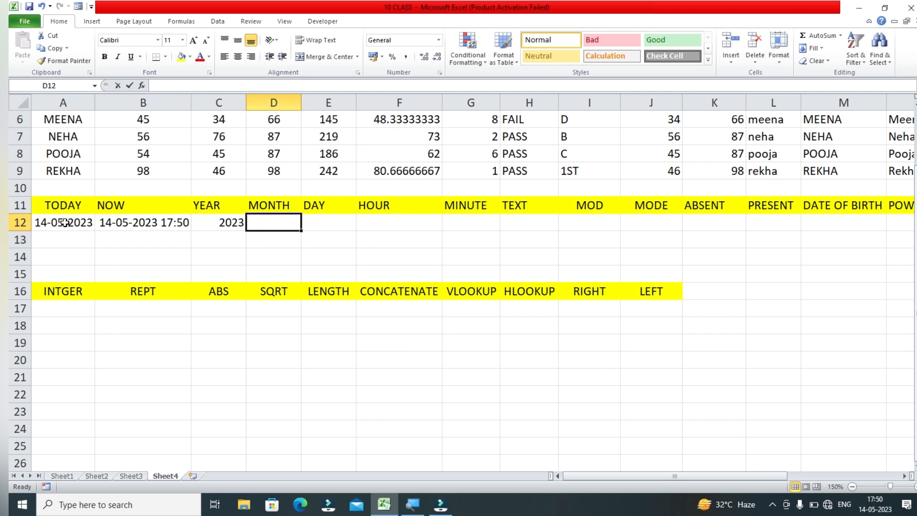
text(=MON)
key(Tab)
click(46, 222)
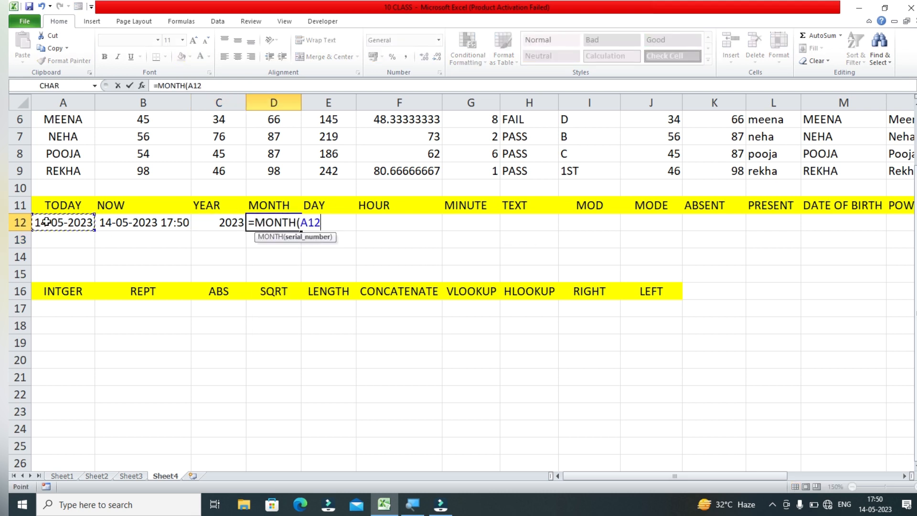
text())
key(Return)
Step: Extract the day number from the date in A12 by entering =DAY(A12) in E12
key(Up)
key(Right)
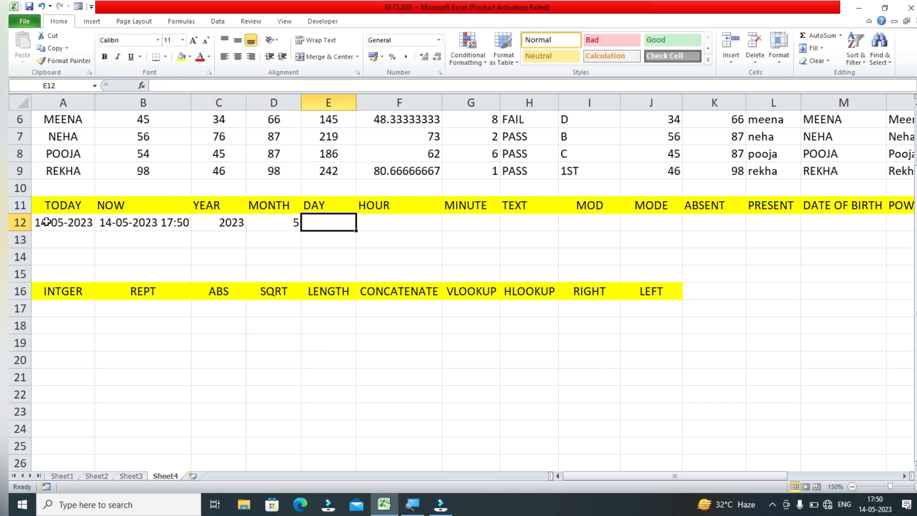
text(=DAY)
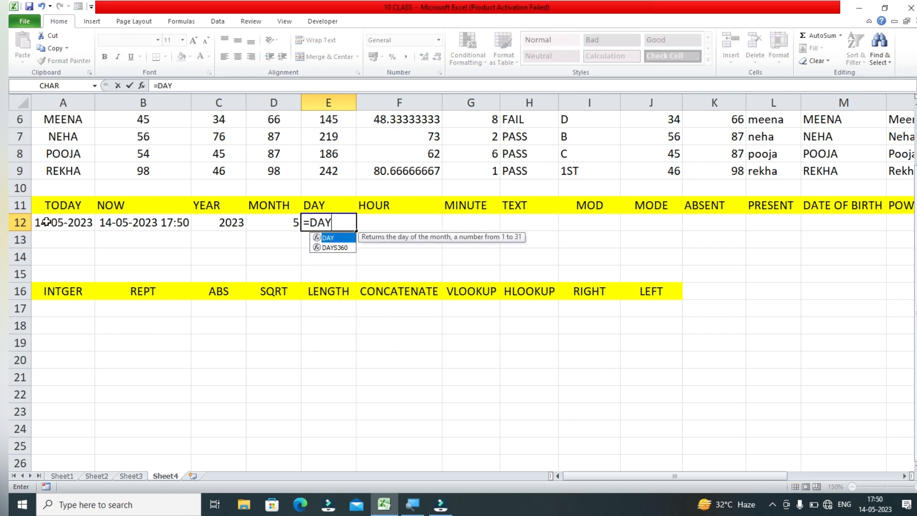
key(Tab)
click(46, 221)
text())
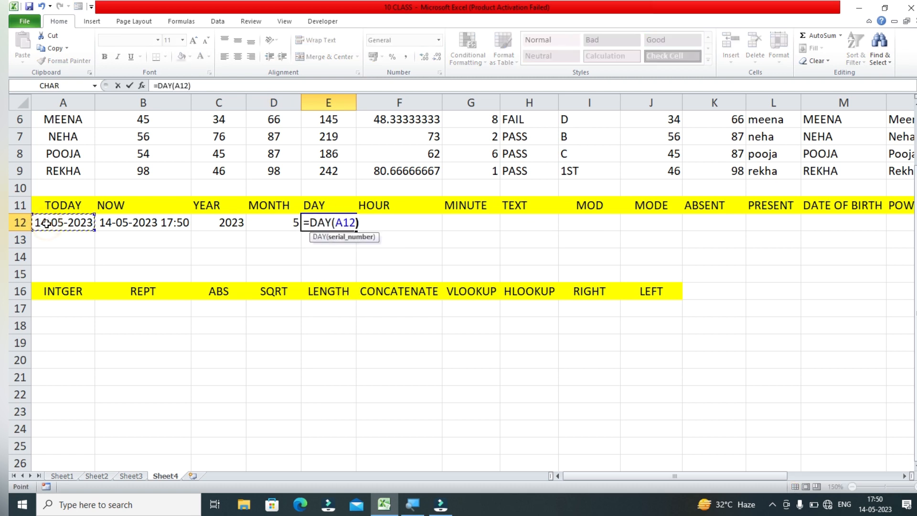
key(Return)
Step: Extract the hour from the date and time in B12 by entering =HOUR(B12) in F12
click(388, 226)
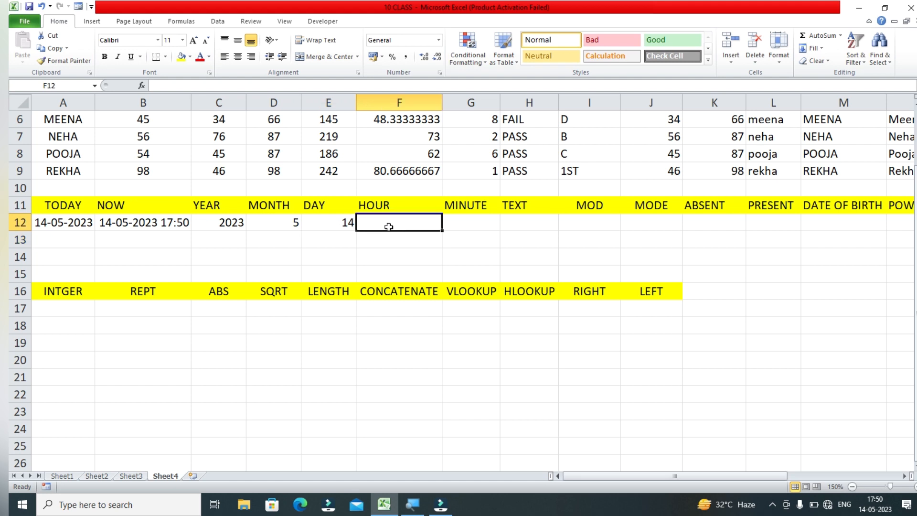
text(=HOUE)
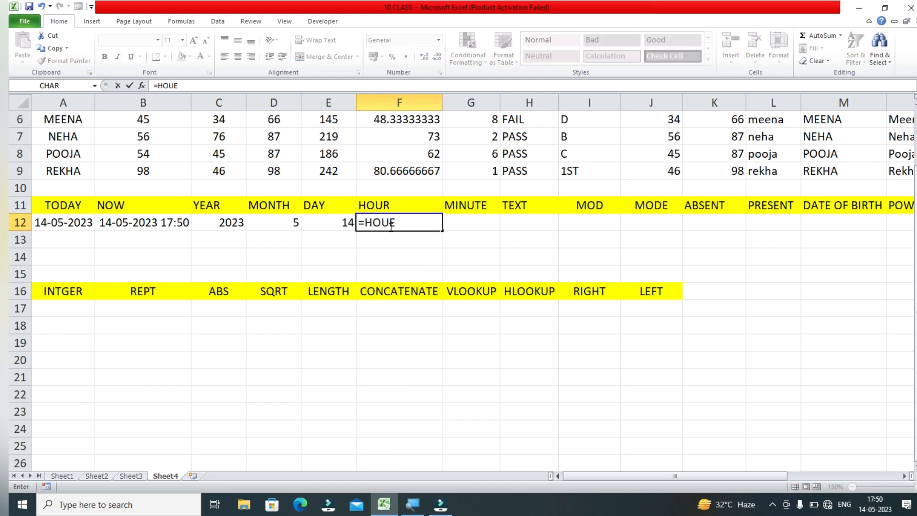
key(BackSpace)
text(R()
key(Tab)
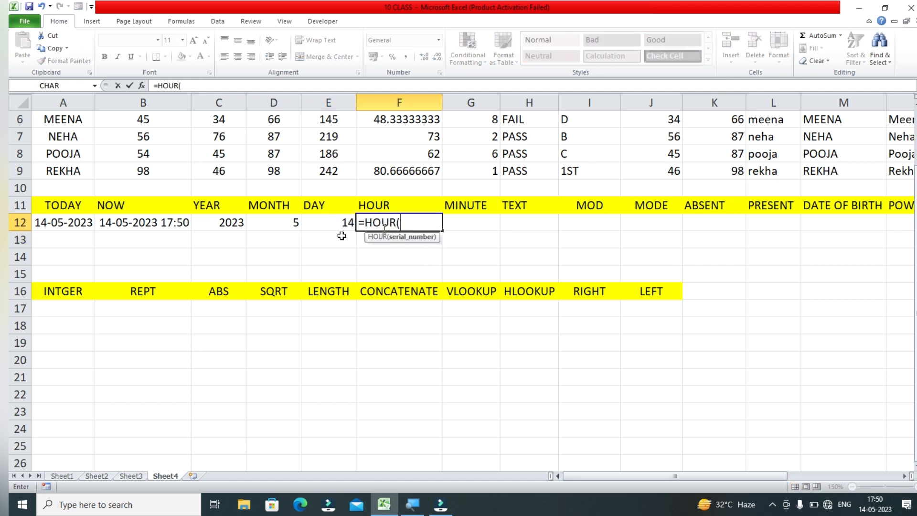
click(181, 218)
text())
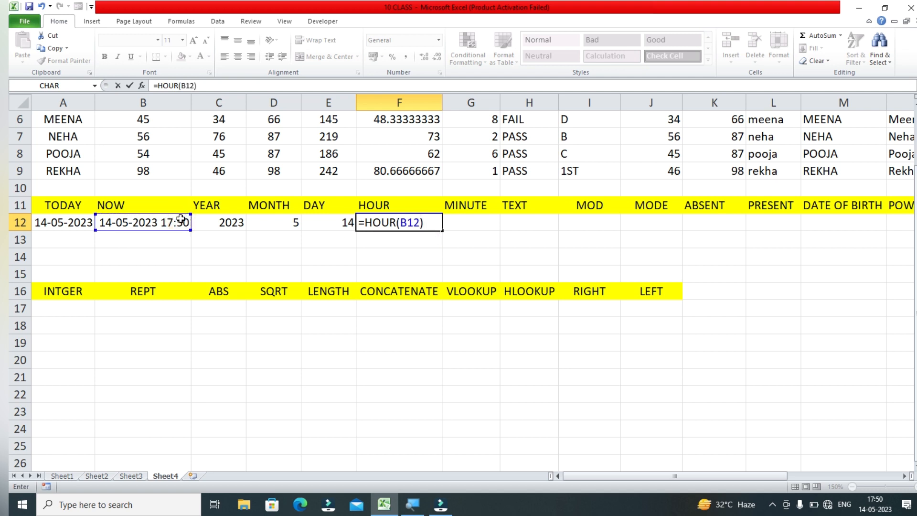
key(Return)
Step: Try to extract the minute from the date and time in B12 with a MINUTE formula in G12
key(Up)
key(Right)
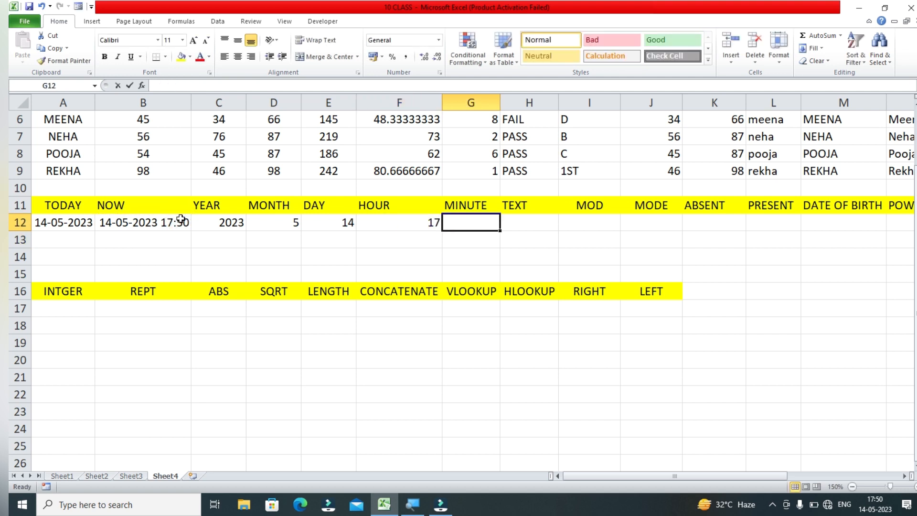
text(=MINUTE()
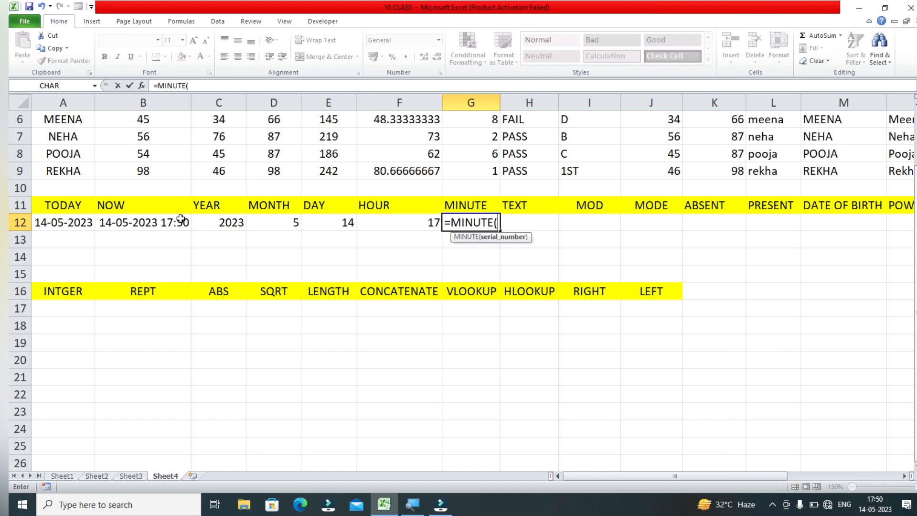
click(167, 226)
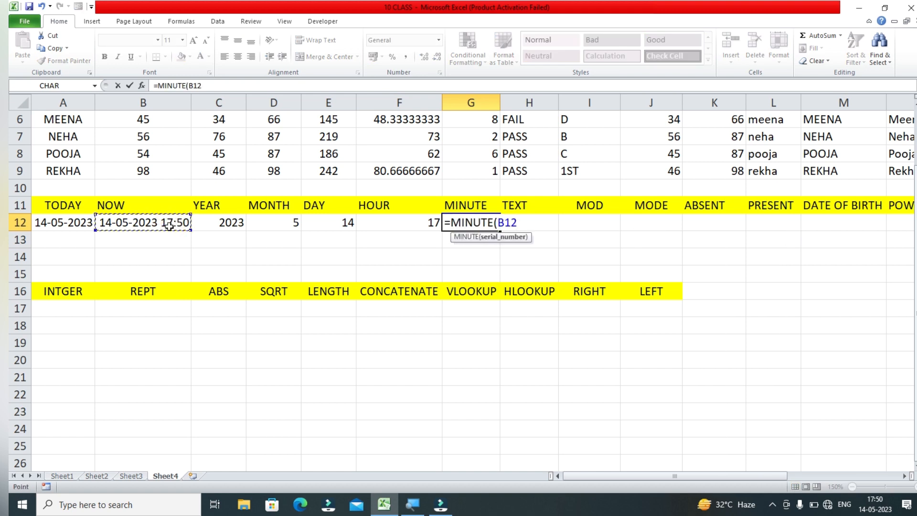
text())
key(Return)
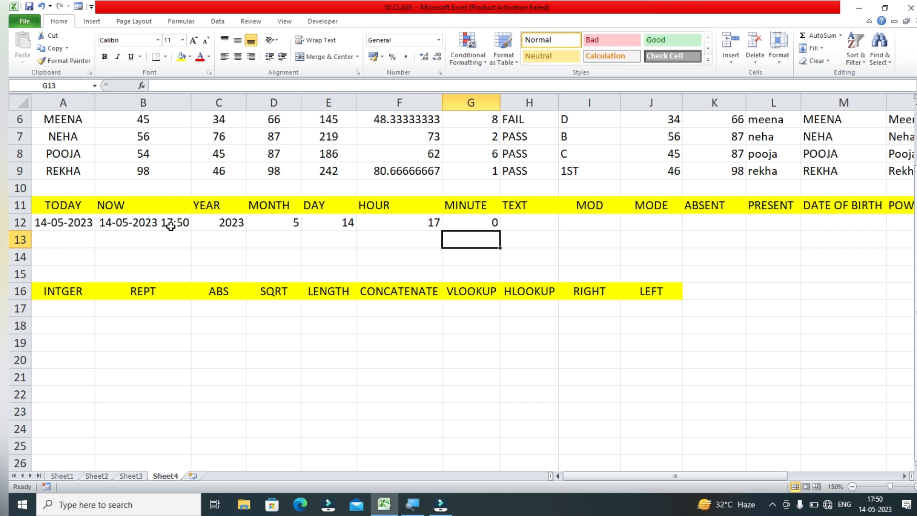
Step: Correct the formula in G12 so that the MINUTE function refers to B12
click(472, 212)
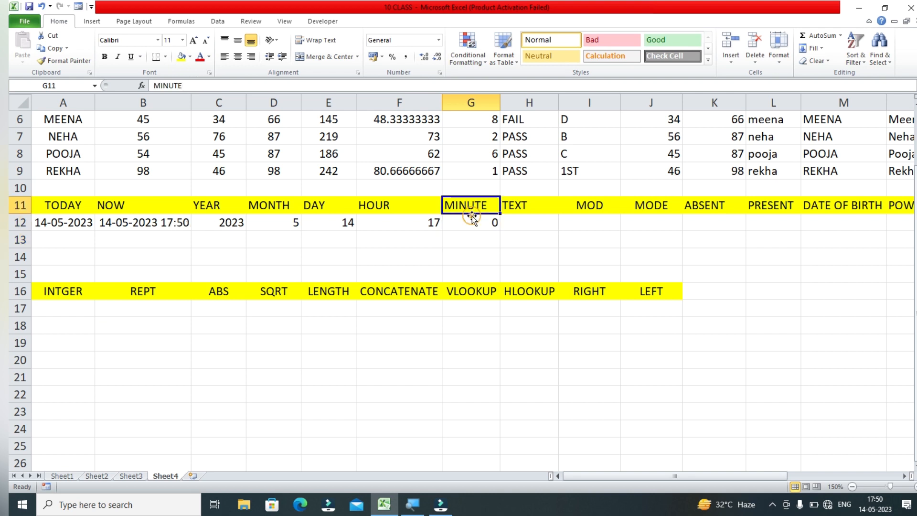
double_click(476, 222)
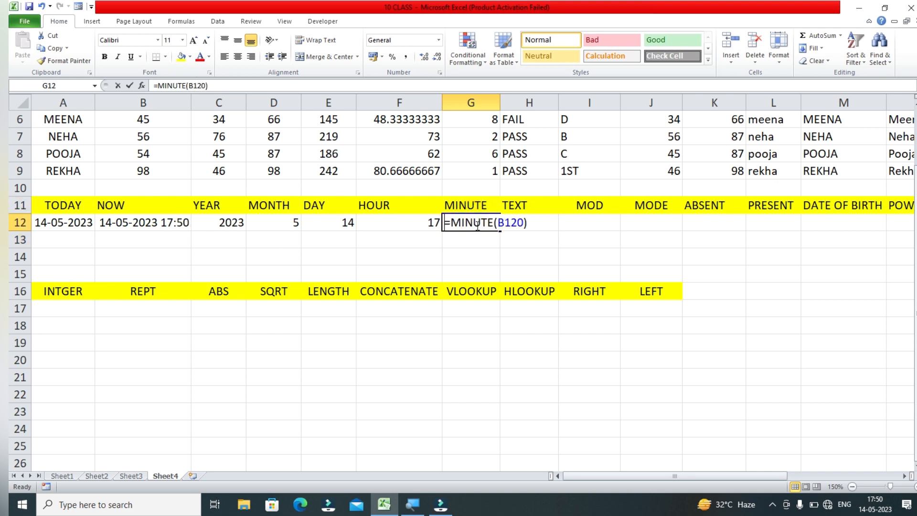
click(521, 229)
key(BackSpace)
key(BackSpace)
key(BackSpace)
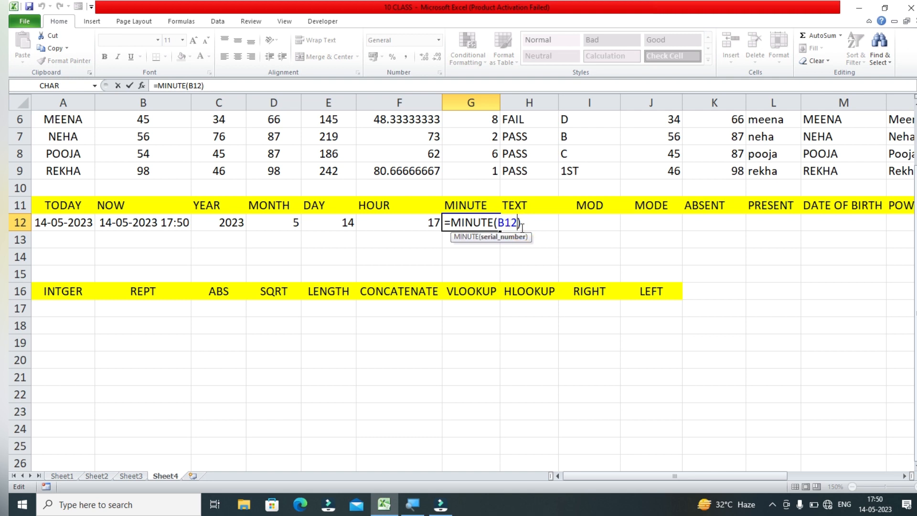
key(BackSpace)
click(177, 217)
key(Return)
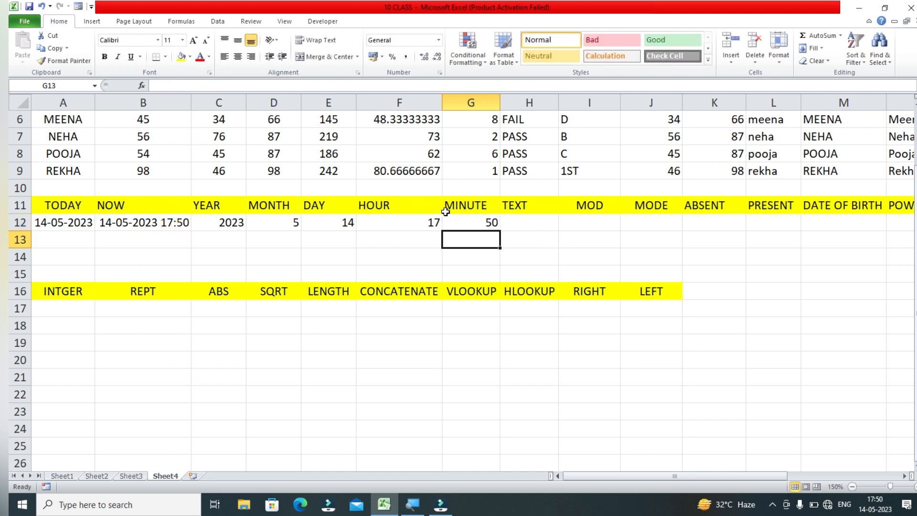
Step: Get the weekday name of the date in A12 by entering =TEXT(A12,"DDDD") in H12
click(524, 219)
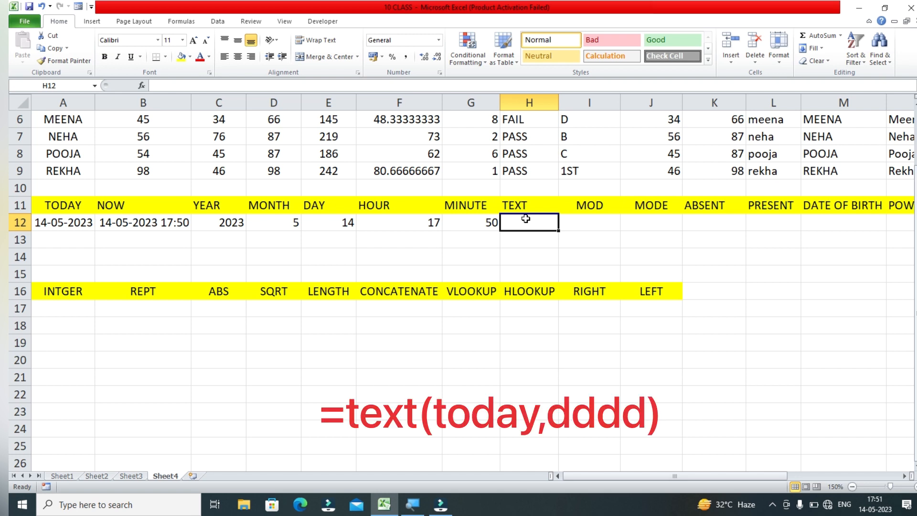
text(=TEXT()
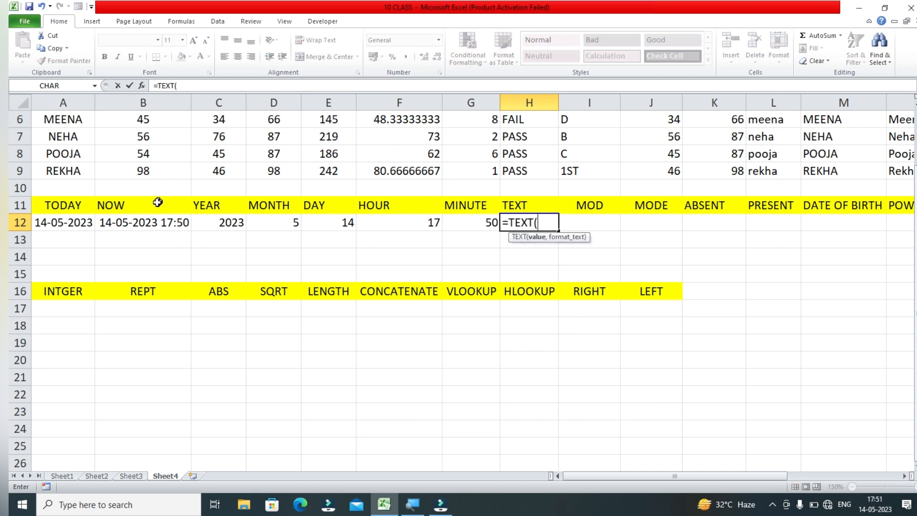
click(63, 220)
text(,")
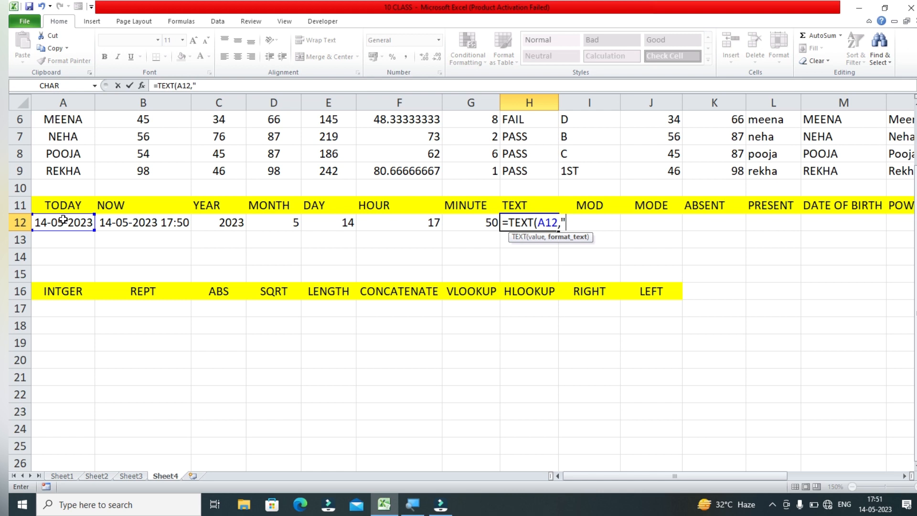
text(DDDD"0)
key(BackSpace)
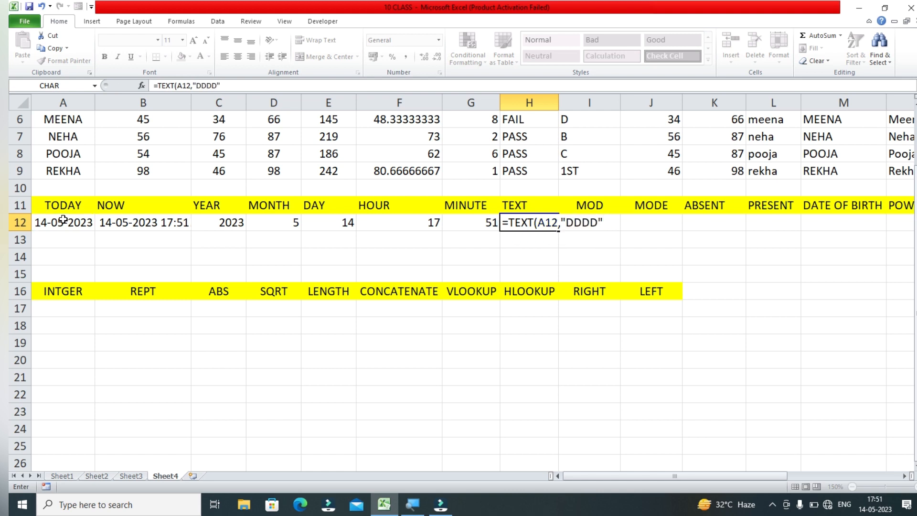
key(Return)
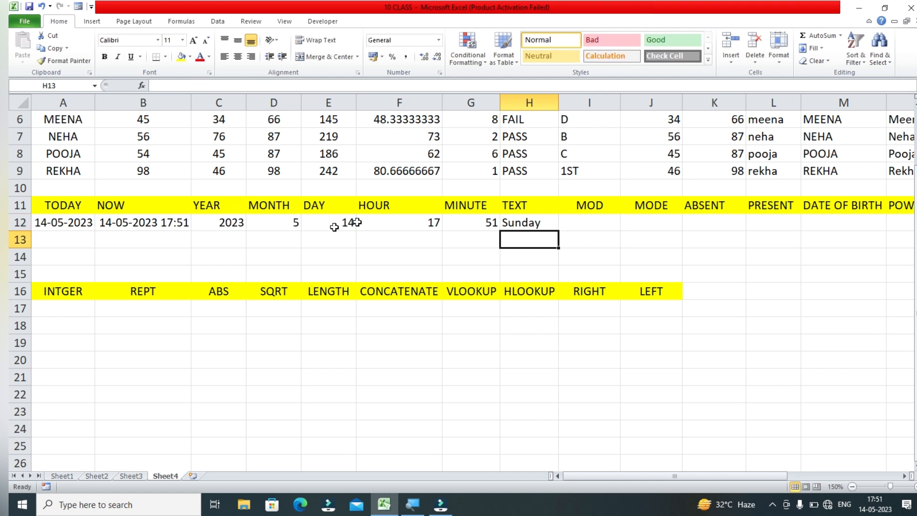
Step: Get the month name of the date in A12 by entering =TEXT(A12,"MMMM") in H13
text(=MON)
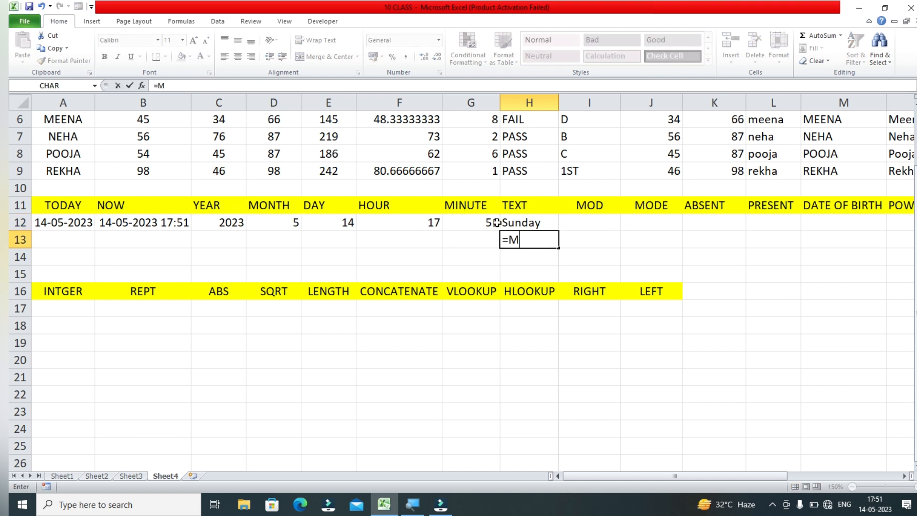
key(BackSpace)
key(BackSpace)
key(BackSpace)
text(TE)
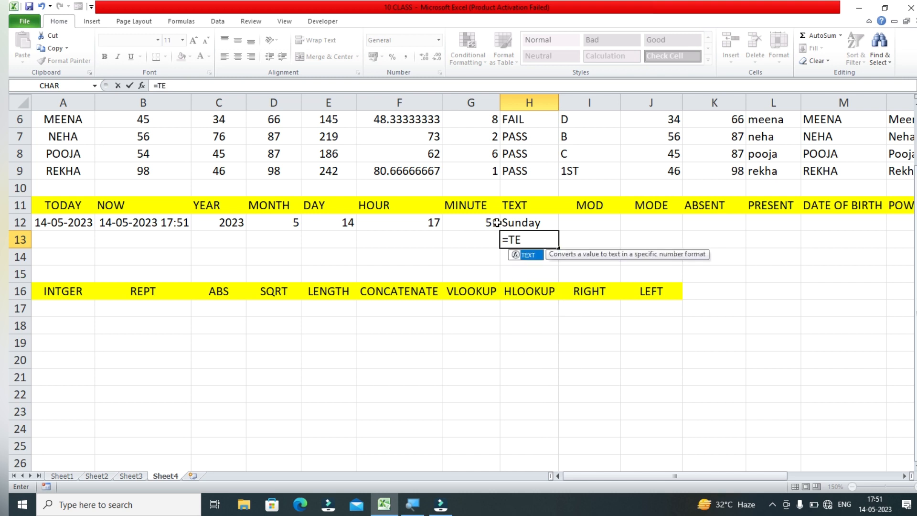
key(Tab)
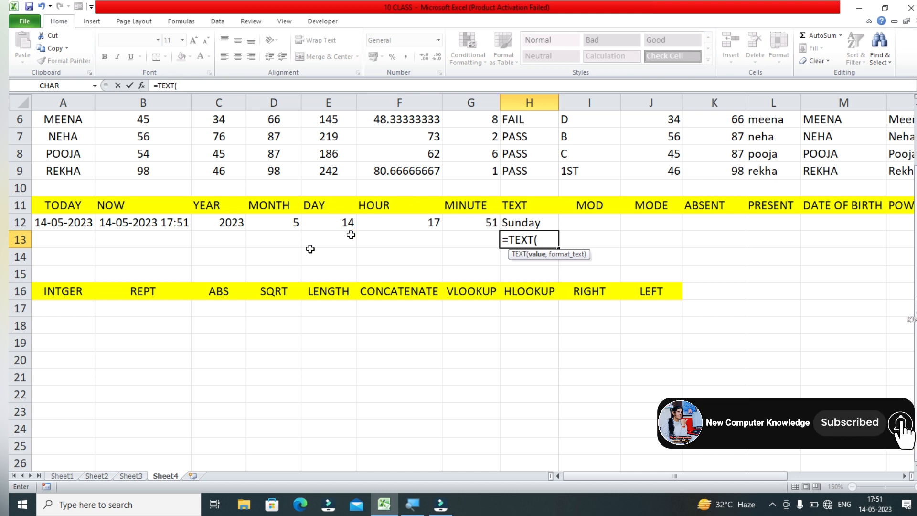
click(82, 223)
text(,")
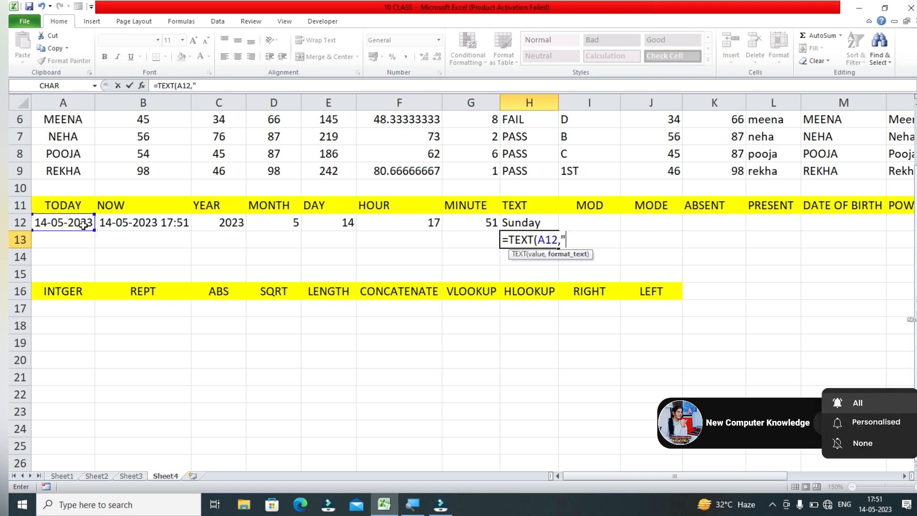
text(MMM)
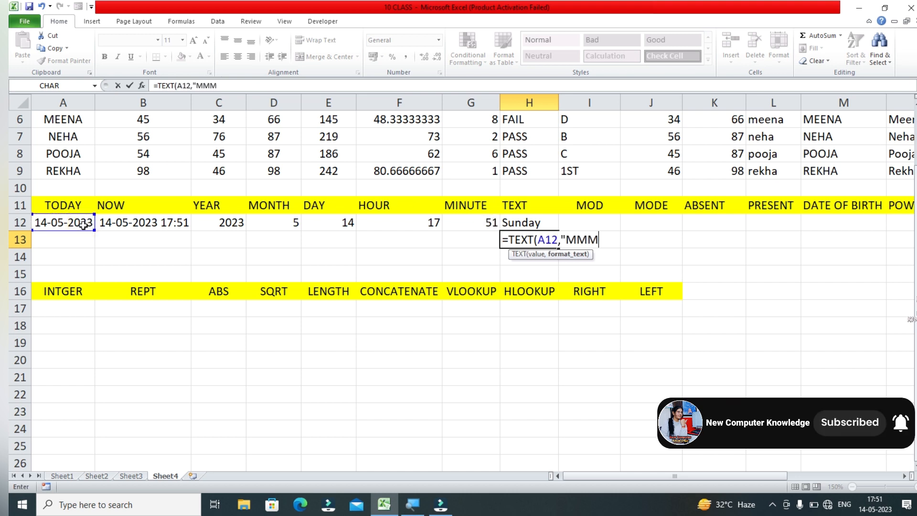
text(M"))
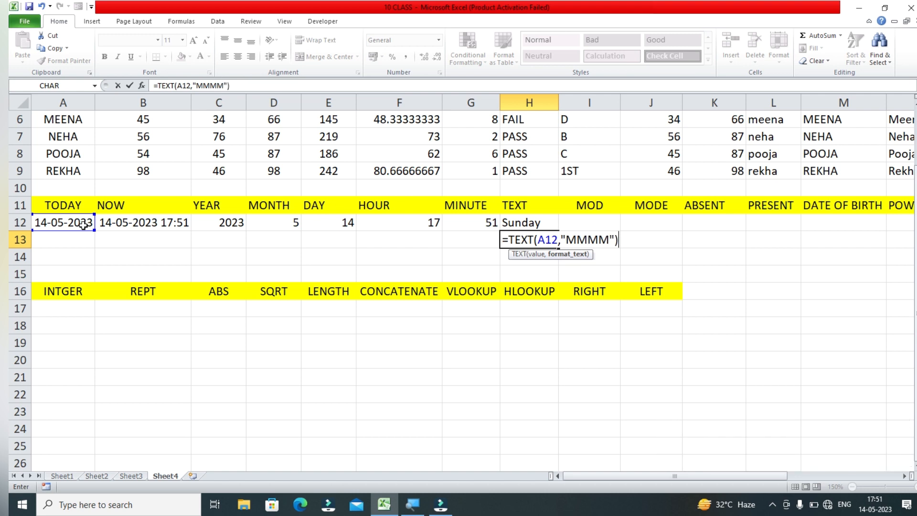
key(Return)
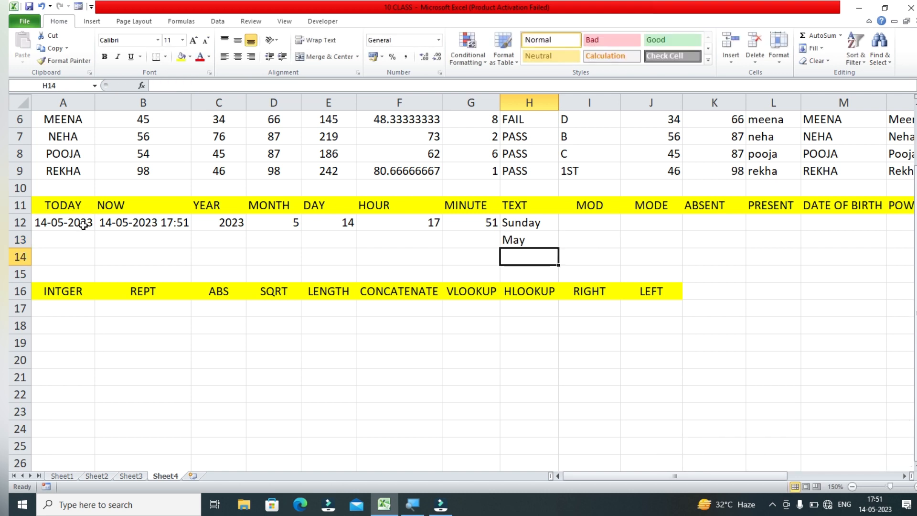
Step: Calculate the remainder of 36 divided by 4 by entering =MOD(36,4) under the MOD heading in I12
click(580, 223)
text(=MOD()
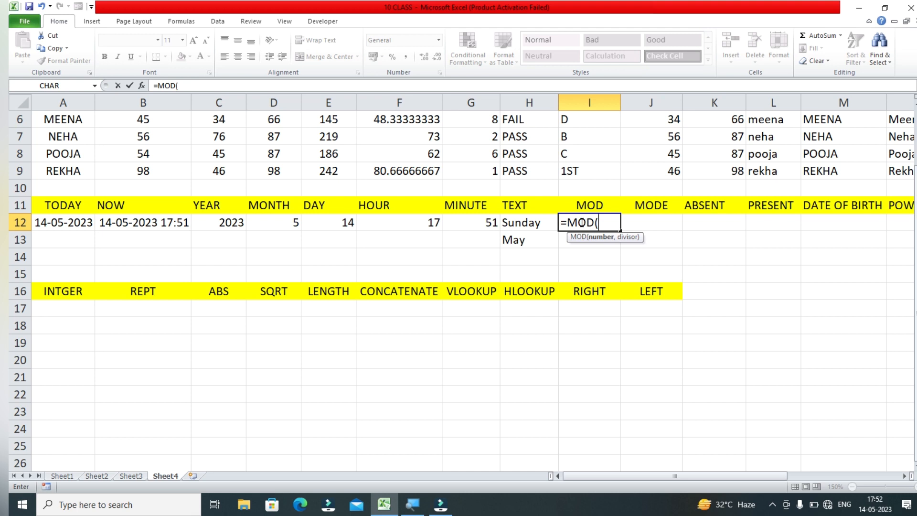
text(36,4)
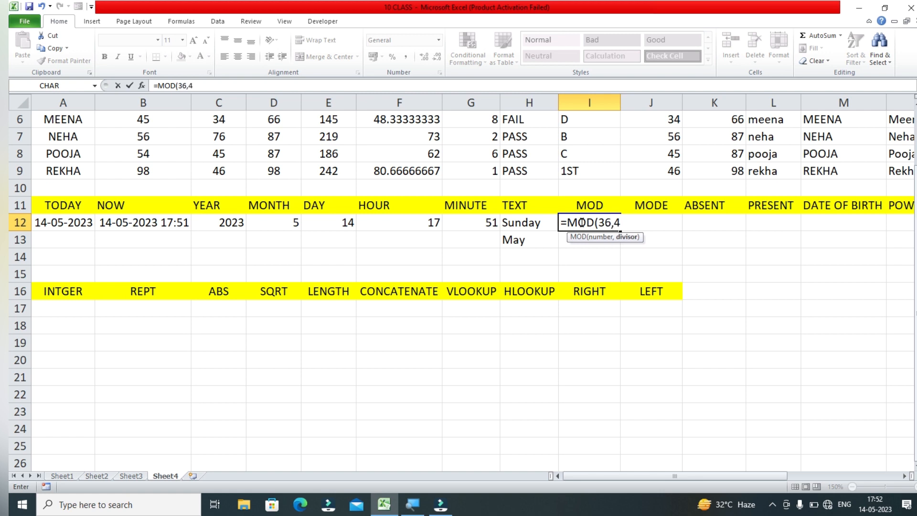
text())
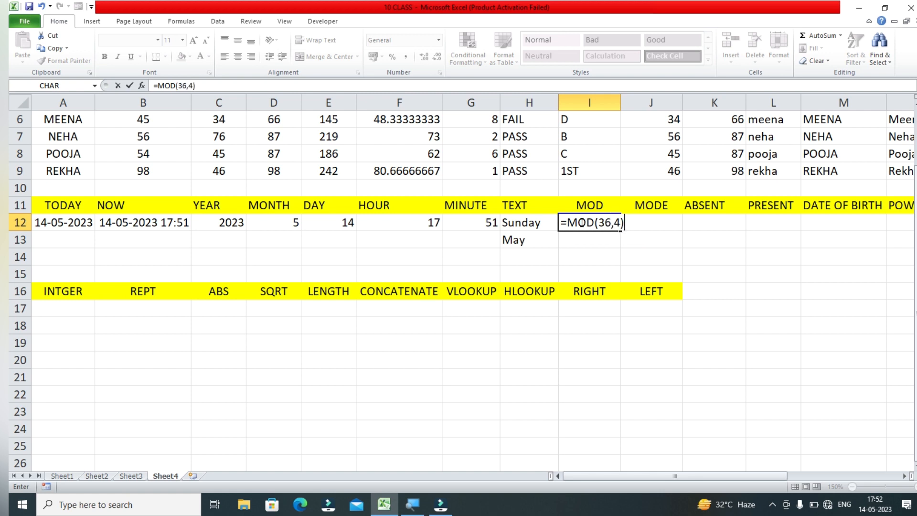
key(Return)
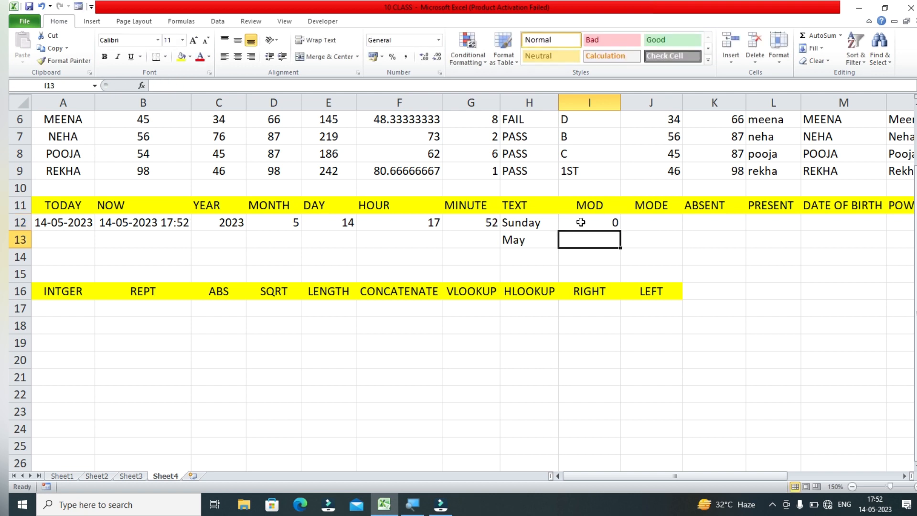
Step: Change the number being divided in the I12 formula to 37, giving =MOD(37,4)
click(581, 222)
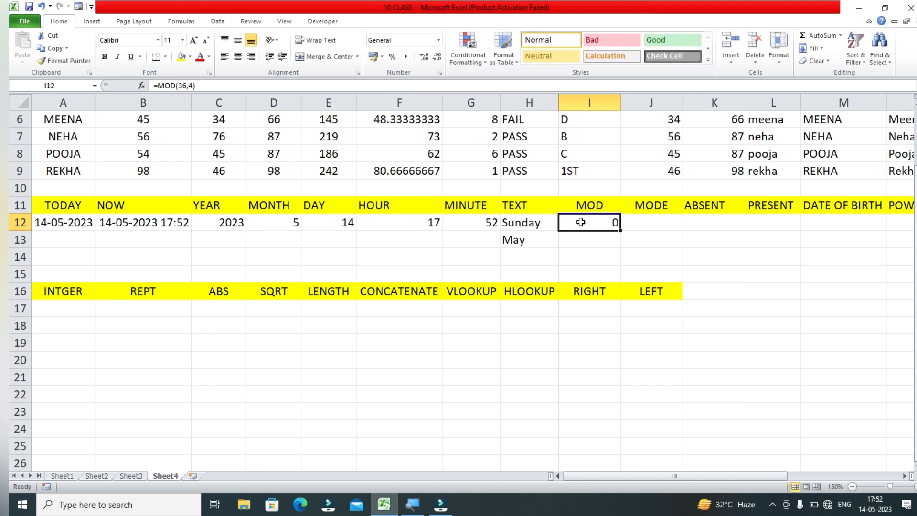
double_click(581, 222)
click(610, 221)
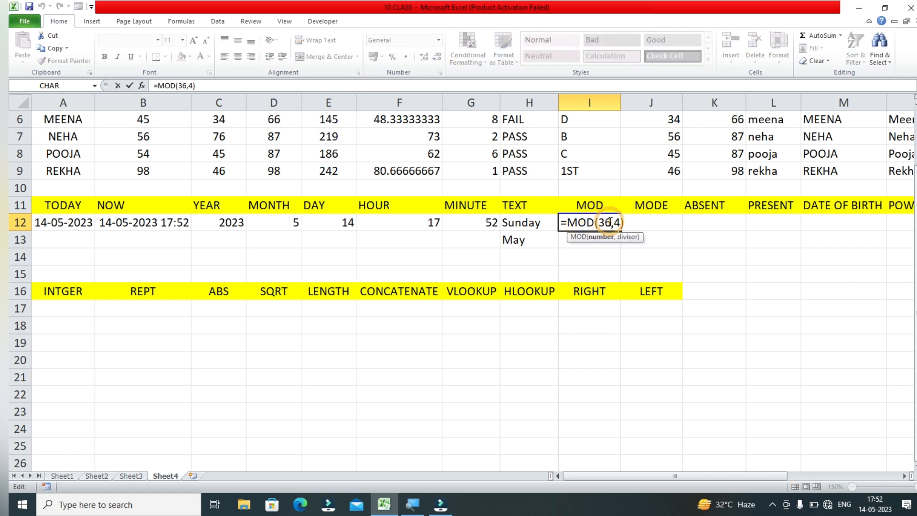
key(BackSpace)
text(7)
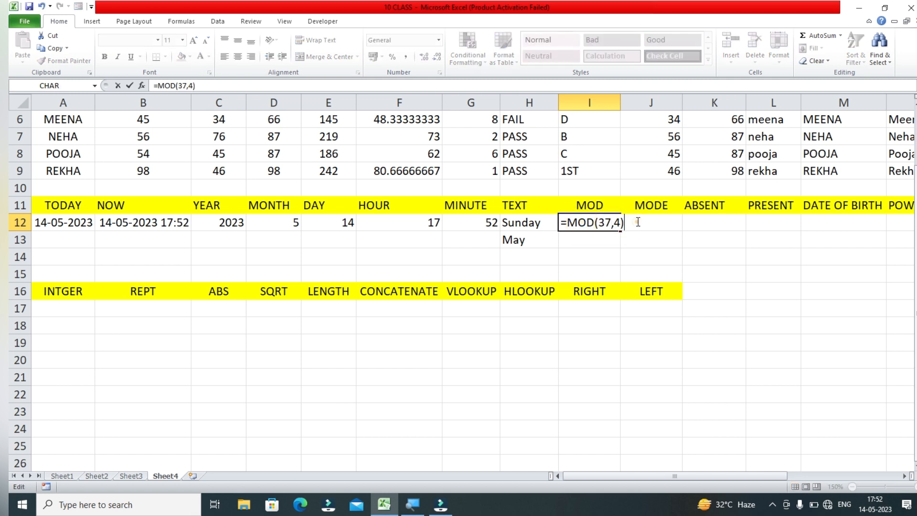
key(Return)
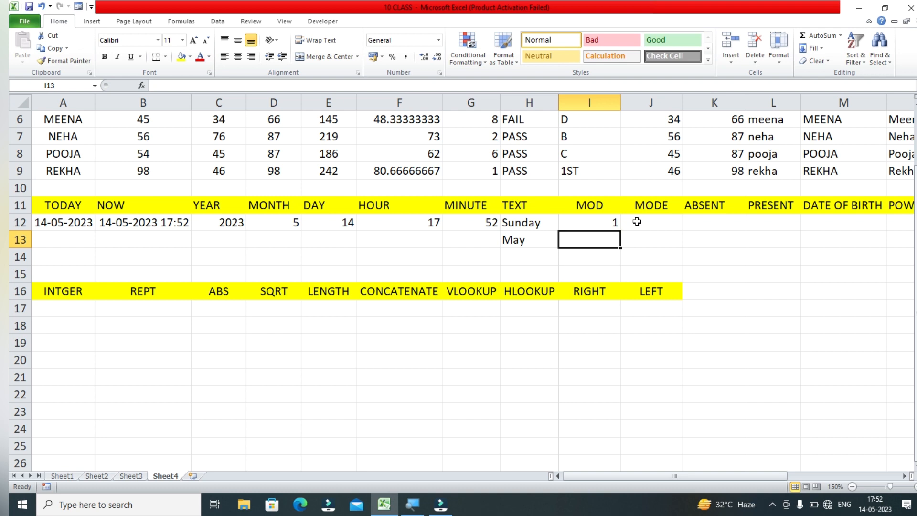
Step: Find the most frequent mark across ENG, MATH and SCI by entering =MODE(B2:D9) under the MODE heading in J12
click(636, 221)
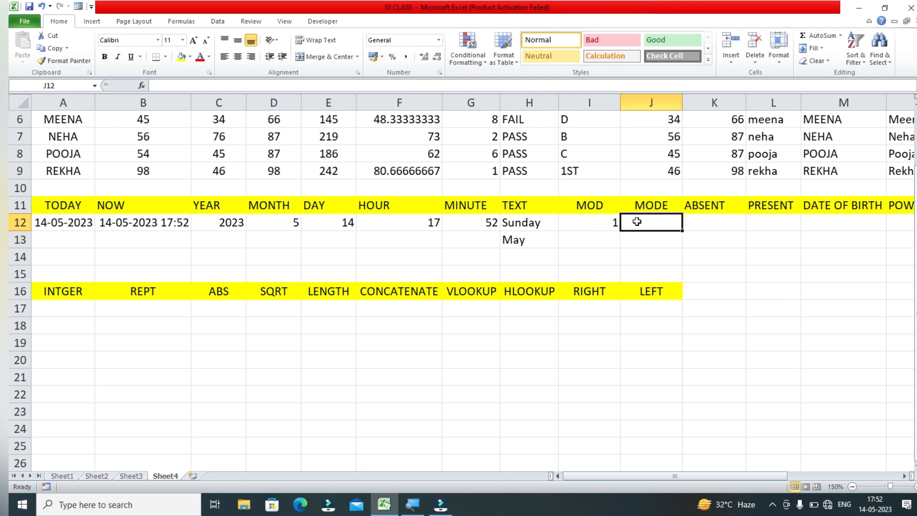
text(=MOD)
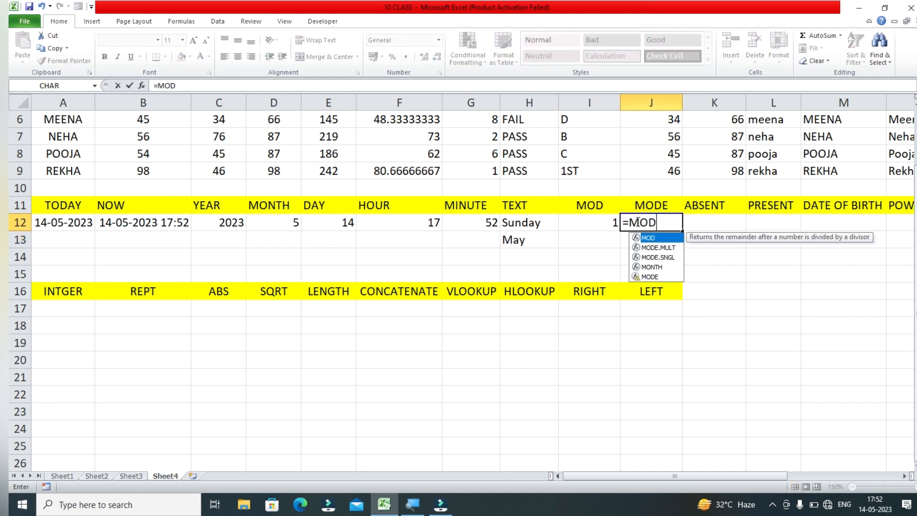
text(E()
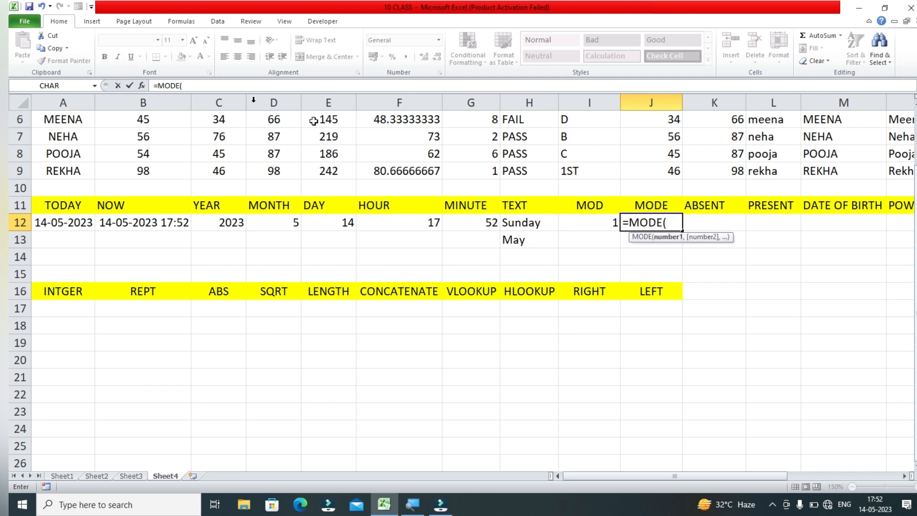
key(Up)
key(Up)
key(Up)
key(Up)
key(Up)
key(Up)
key(Up)
key(Up)
key(Up)
key(Up)
key(Up)
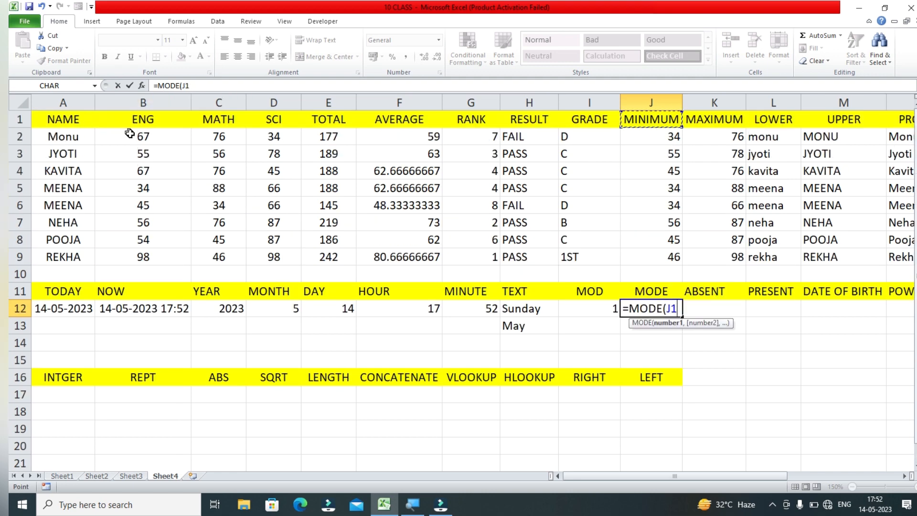
click(130, 134)
key(shift+Down)
key(shift+Down)
key(shift+Down)
key(shift+Down)
key(shift+Down)
key(shift+Down)
key(shift+Down)
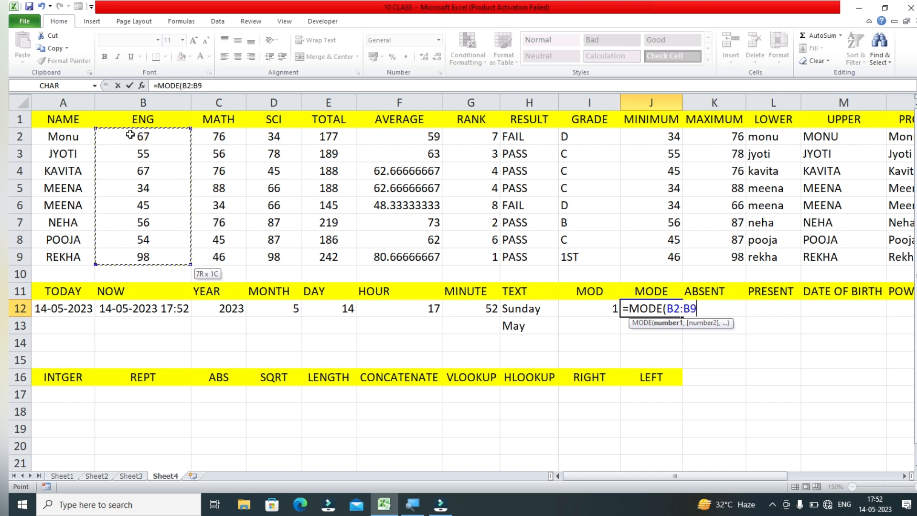
key(shift+Right)
key(shift+Right)
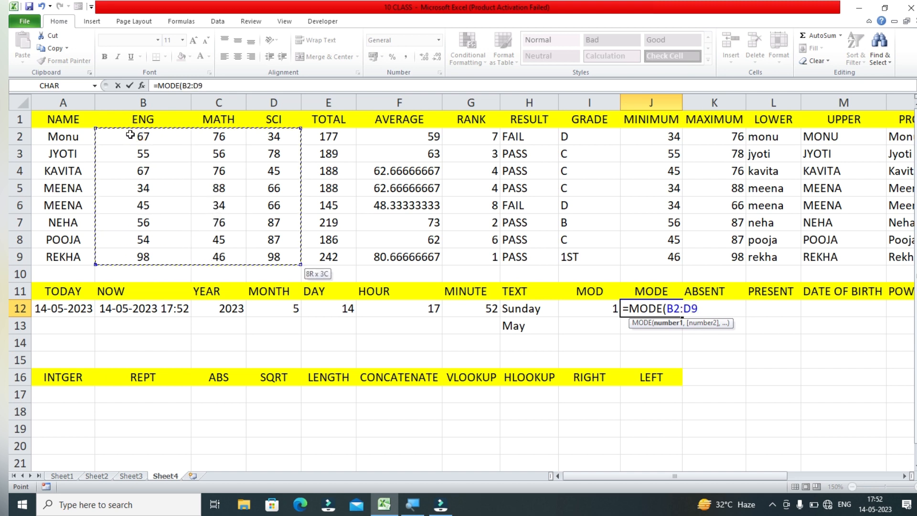
text())
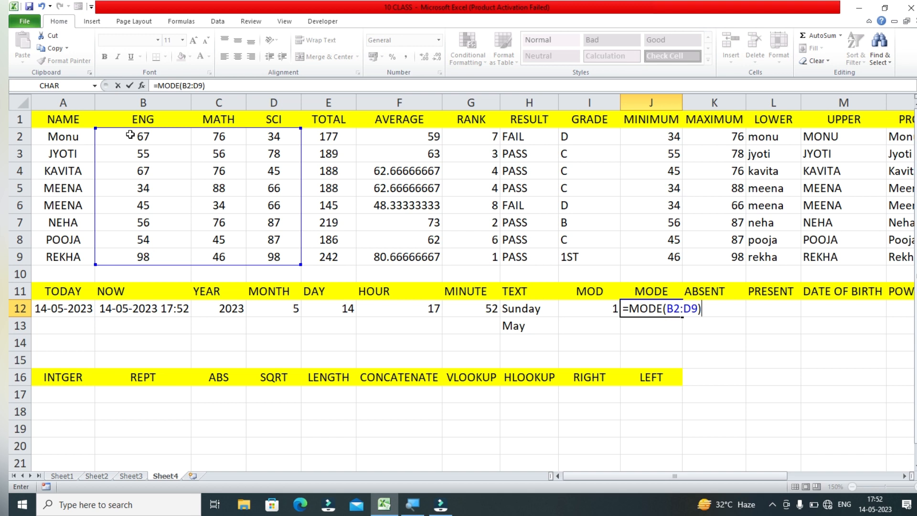
key(Return)
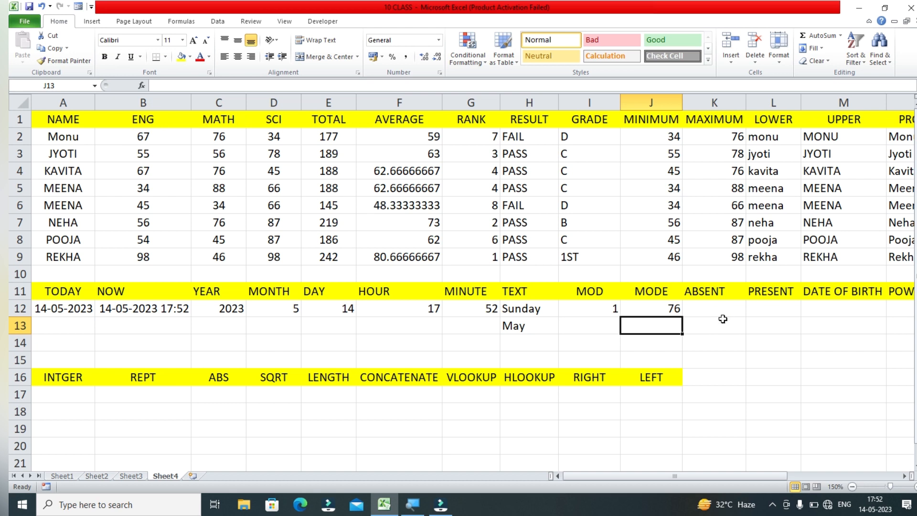
Step: Enter the attendance marks A, P, P in O15:O17 and fill the pattern down to O24
click(719, 311)
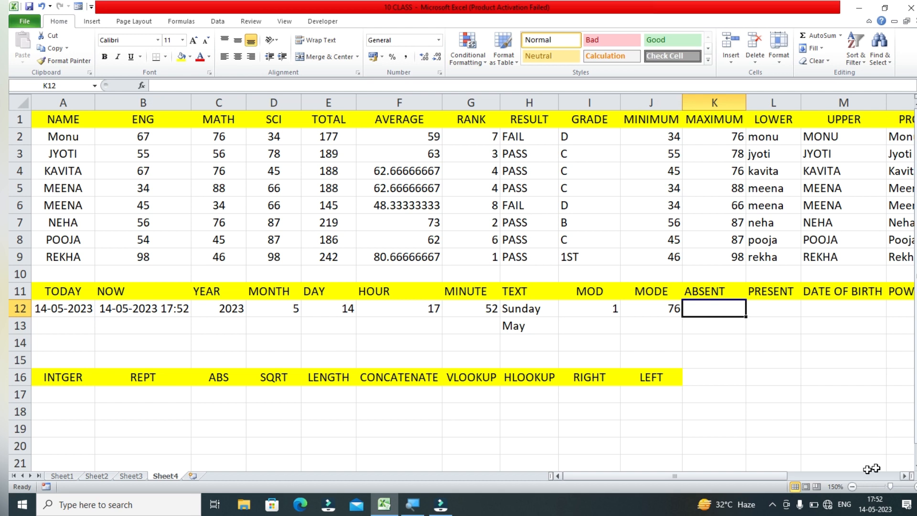
click(297, 411)
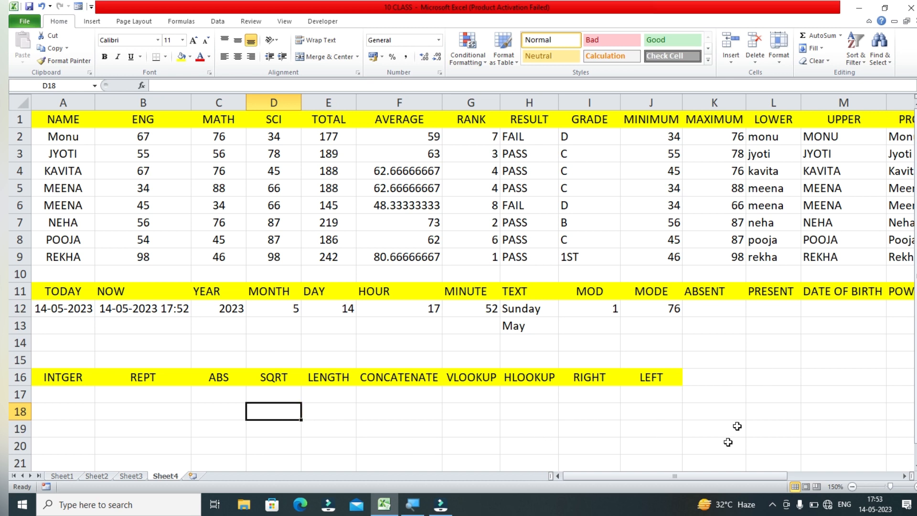
click(846, 317)
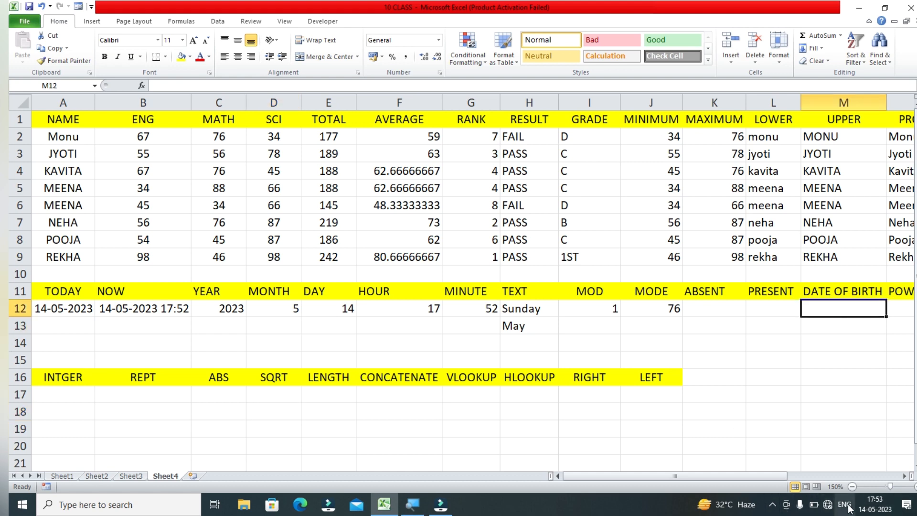
click(852, 486)
click(851, 486)
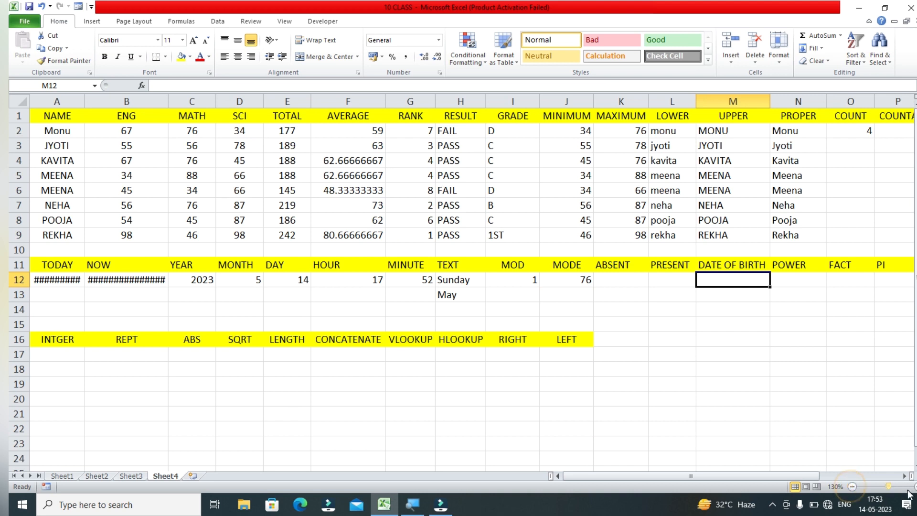
click(838, 354)
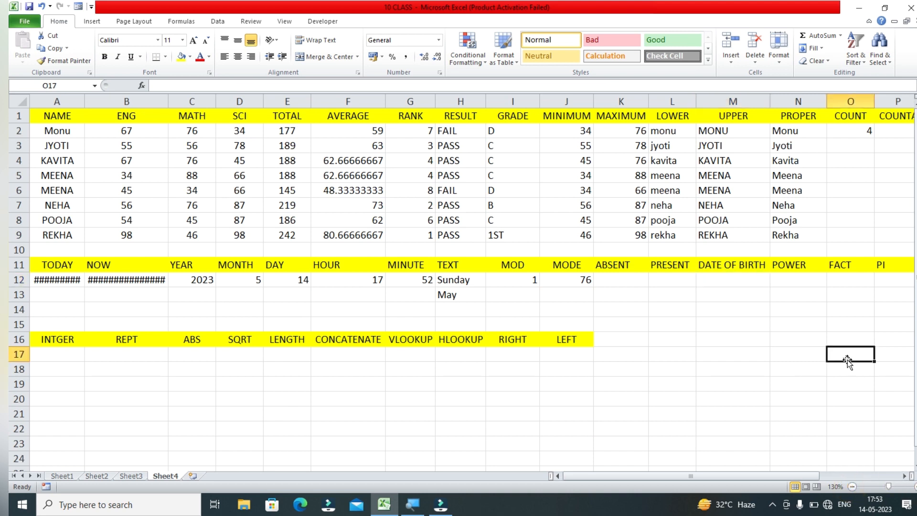
click(850, 330)
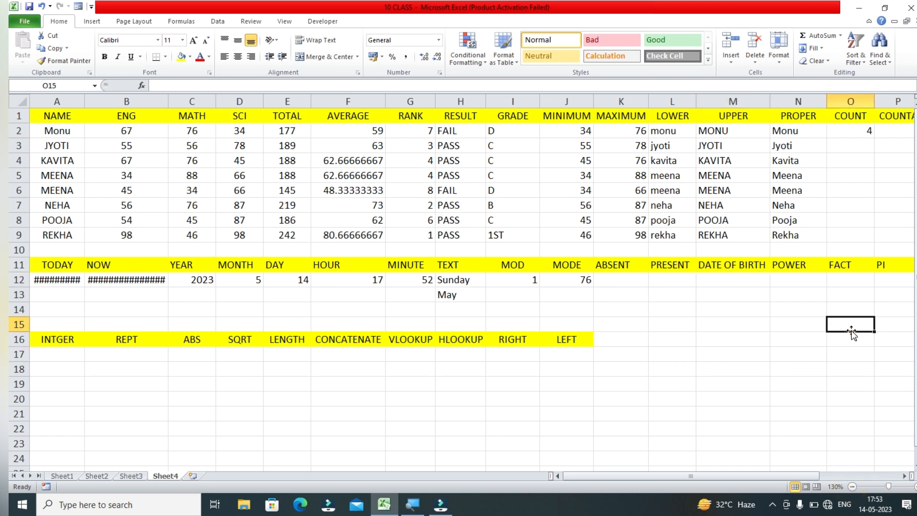
text(A)
key(Return)
text(P)
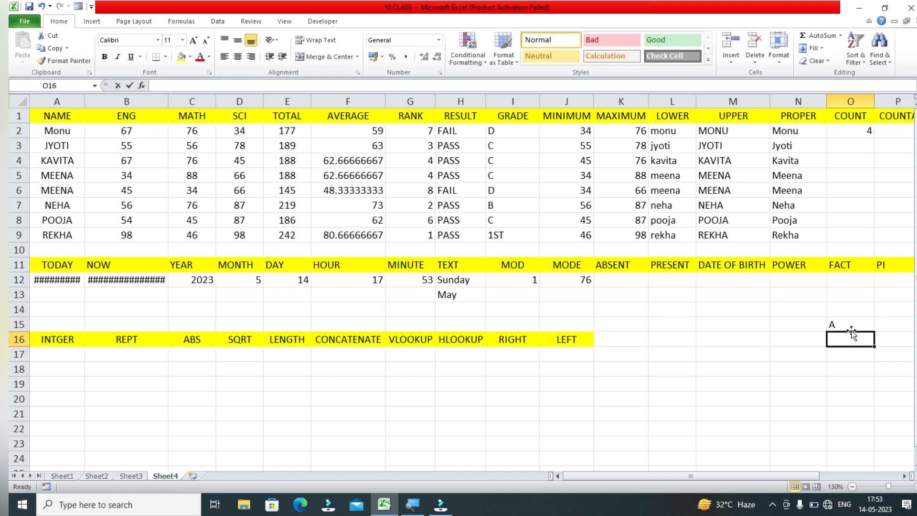
key(Return)
text(P)
key(Return)
drag(851, 330, 875, 465)
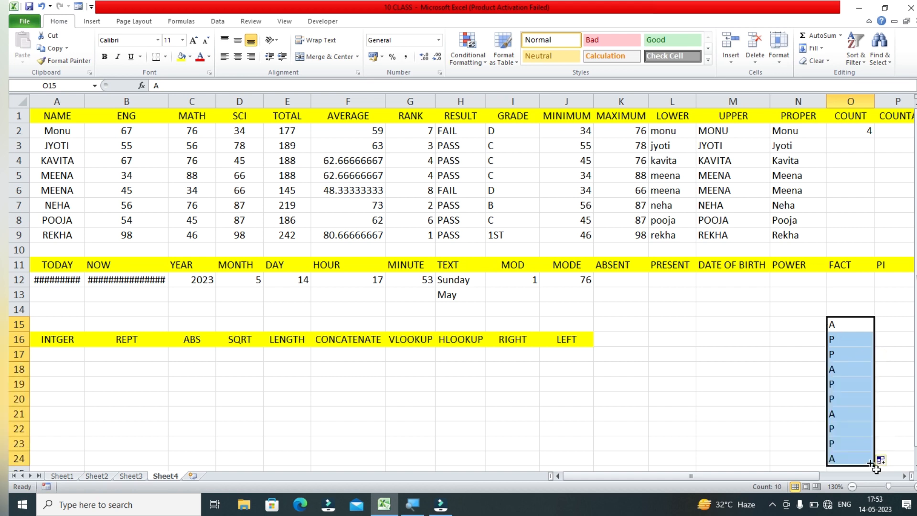
Step: Count the absences by entering =COUNTIF(O15:O24,"A") under the ABSENT heading in K12
click(635, 280)
double_click(635, 280)
text(=COUN)
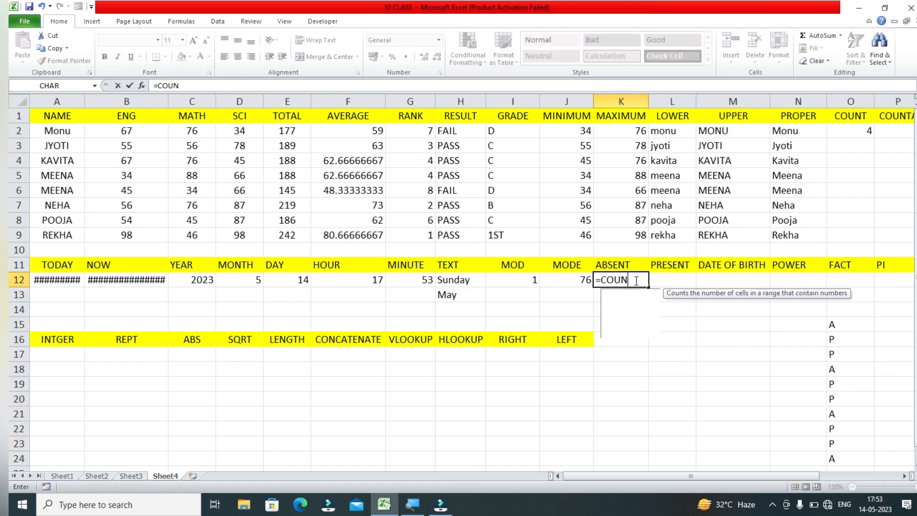
text(TIF()
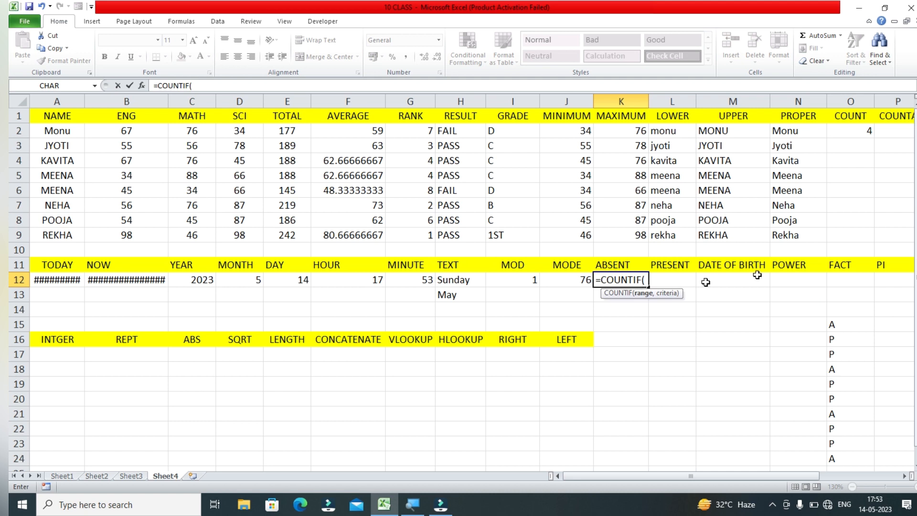
click(849, 326)
drag(850, 327, 850, 460)
text(,"A)
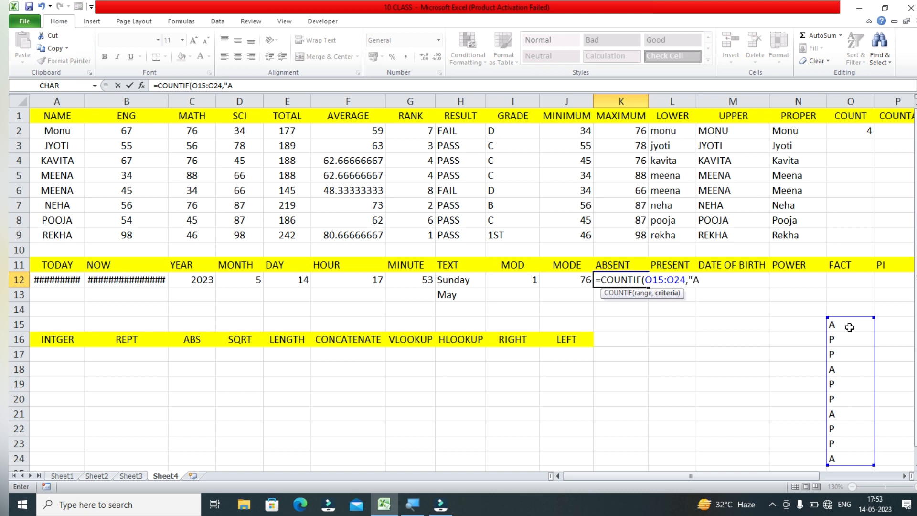
text("))
key(Return)
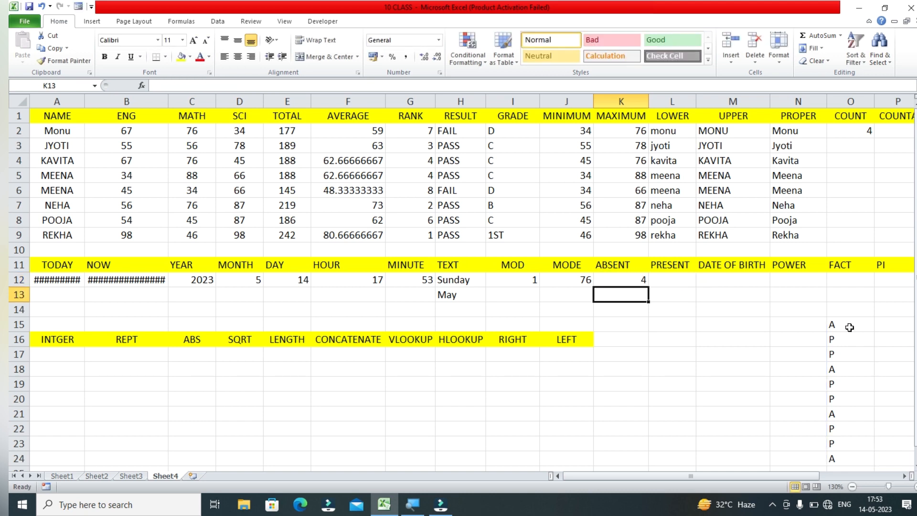
Step: Begin a COUNTIF formula under the PRESENT heading in L12
click(671, 279)
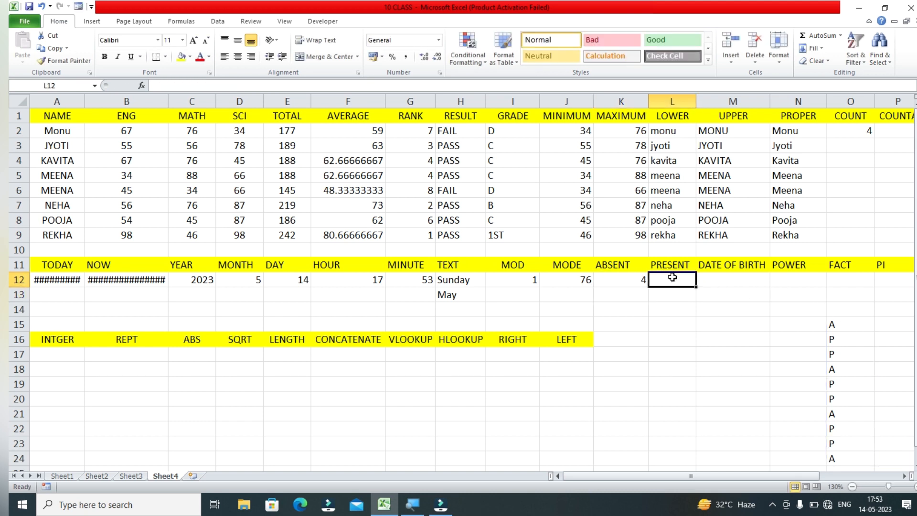
text(=COUNT)
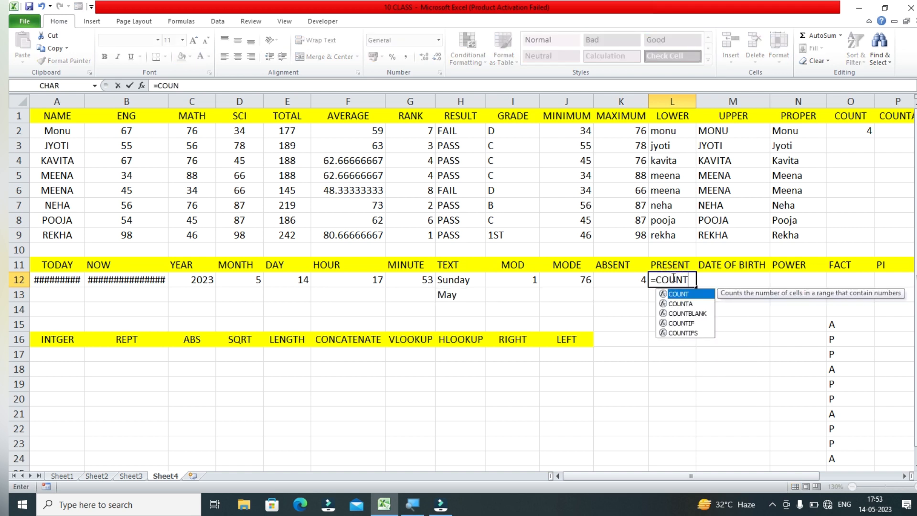
text(IF()
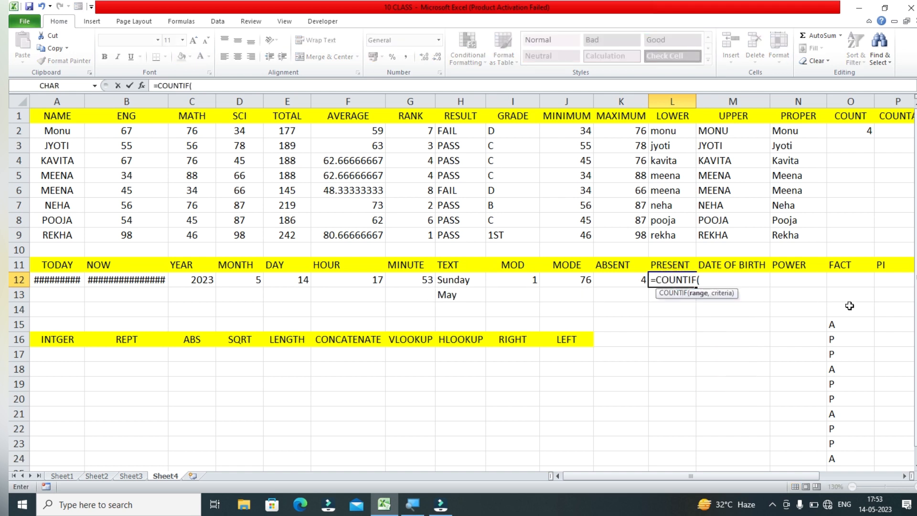
drag(840, 324, 841, 443)
key(shift+Down)
text())
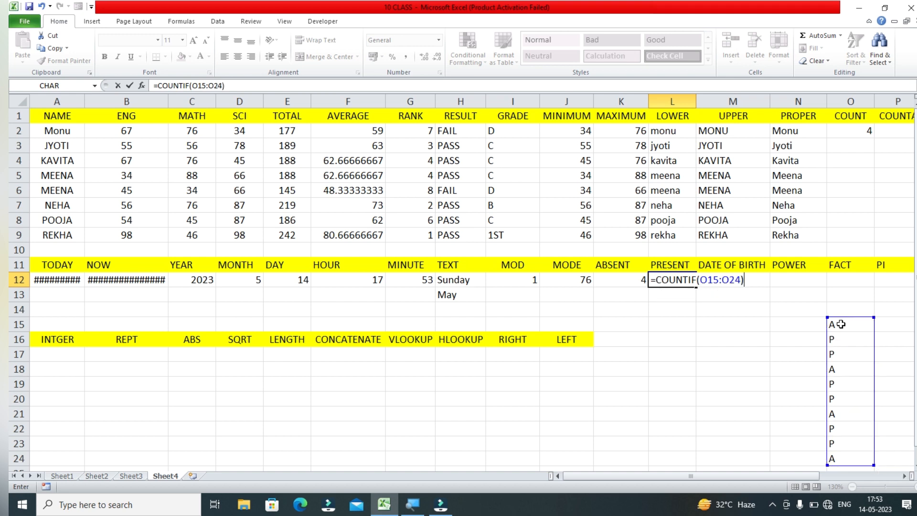
key(BackSpace)
key(BackSpace)
key(BackSpace)
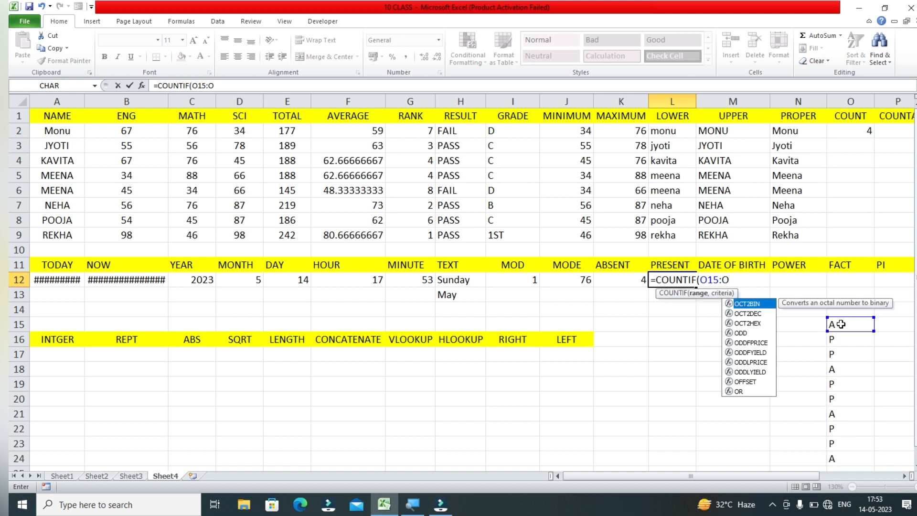
key(BackSpace)
key(BackSpace)
key(BackSpace)
key(BackSpace)
key(BackSpace)
key(shift+Down)
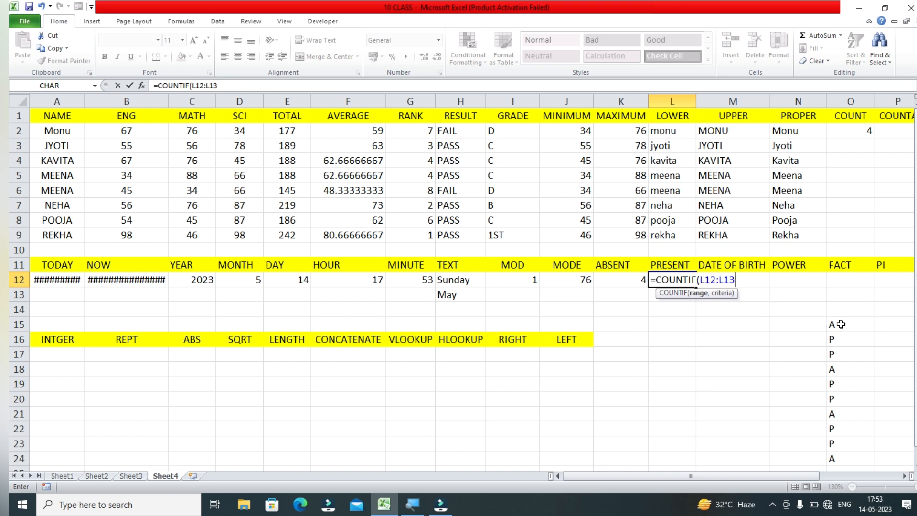
key(BackSpace)
key(BackSpace)
key(BackSpace)
key(BackSpace)
key(BackSpace)
key(BackSpace)
key(BackSpace)
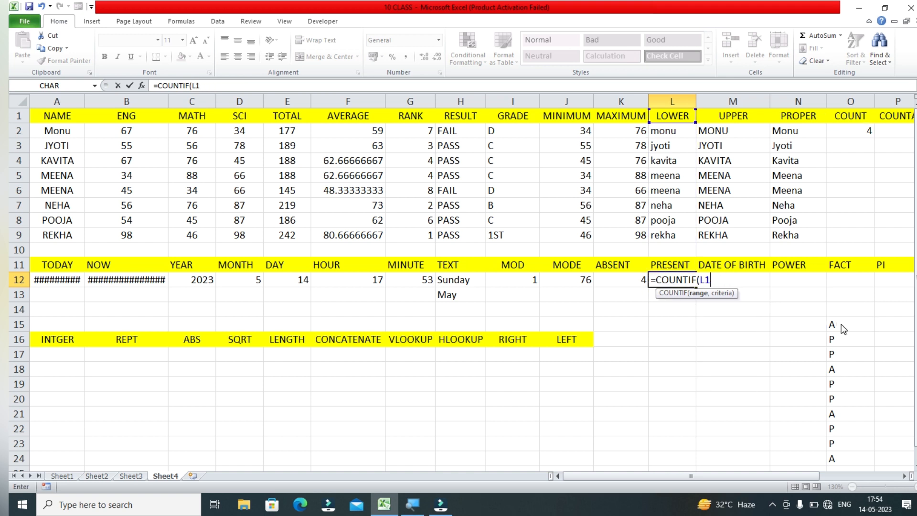
Step: Complete the L12 formula as =COUNTIF(O15:O24,"P") to count the present marks in the attendance list
click(840, 324)
key(shift+Down)
key(shift+Down)
key(shift+Down)
key(shift+Down)
key(shift+Down)
key(shift+Down)
key(shift+Down)
key(shift+Down)
key(shift+Down)
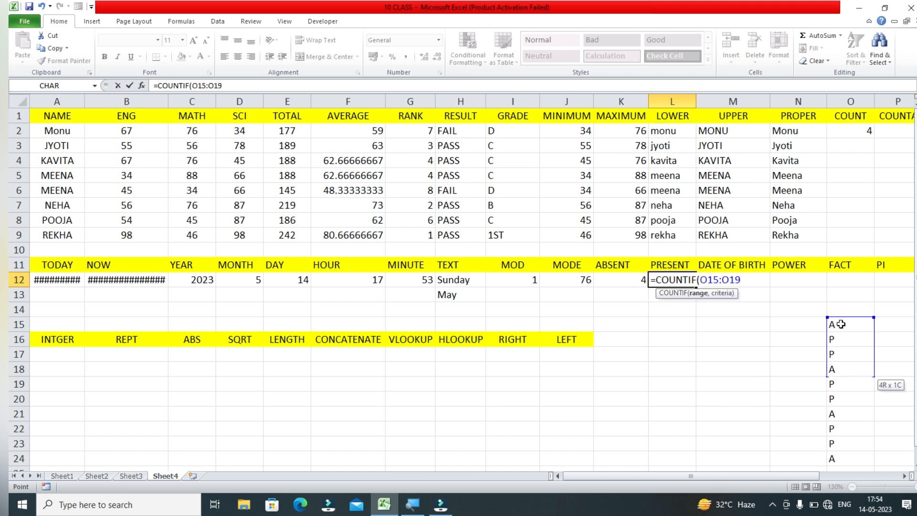
text(,")
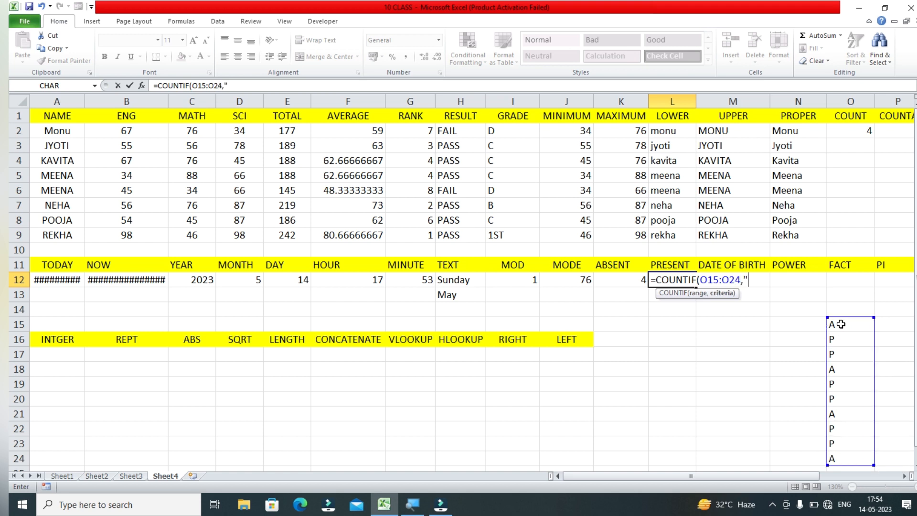
text(P"))
key(Return)
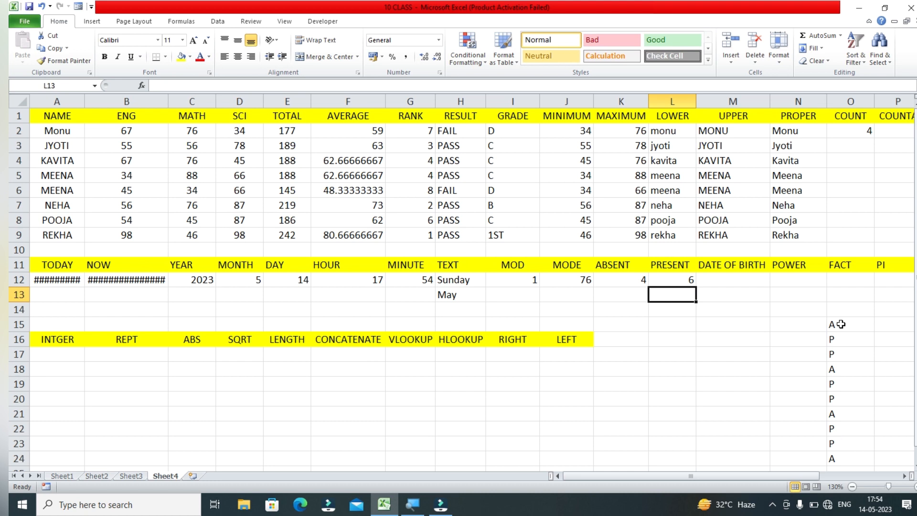
Step: Change the attendance marks in O18 and O21 to P
click(842, 365)
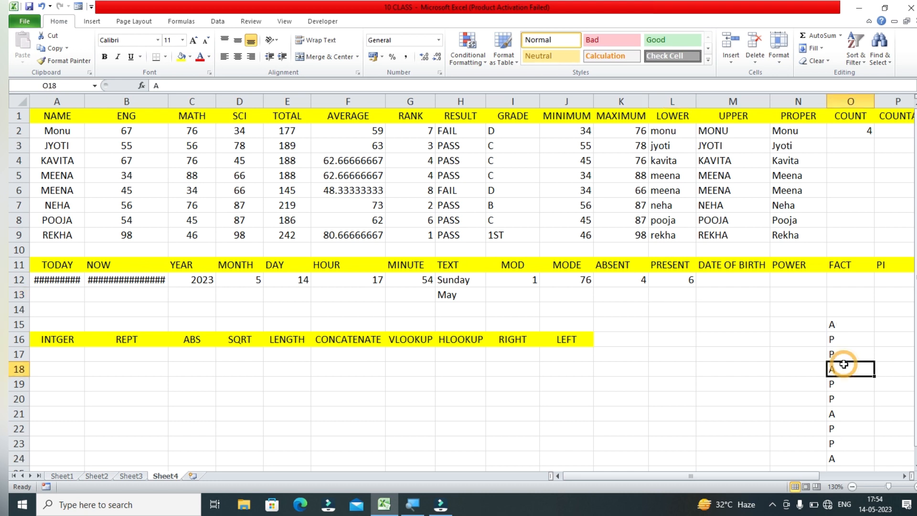
text(P)
key(Return)
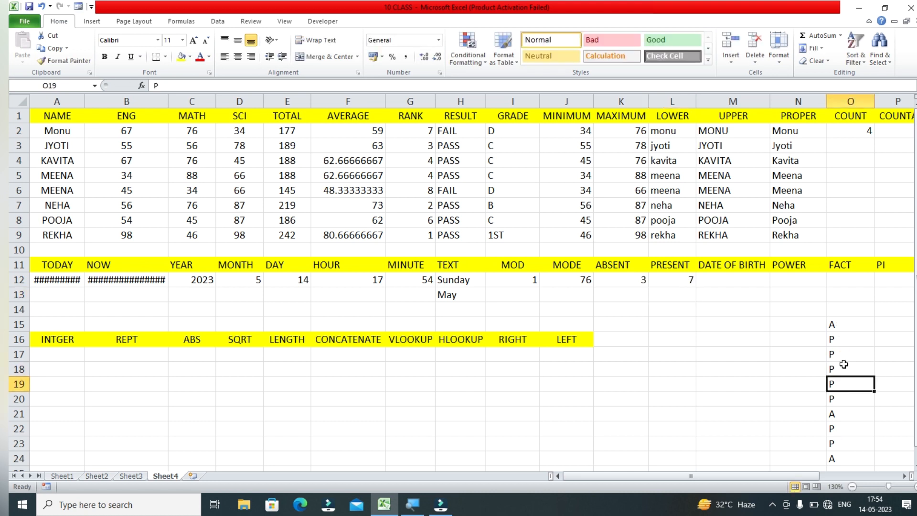
key(Down)
key(Down)
text(P)
key(Return)
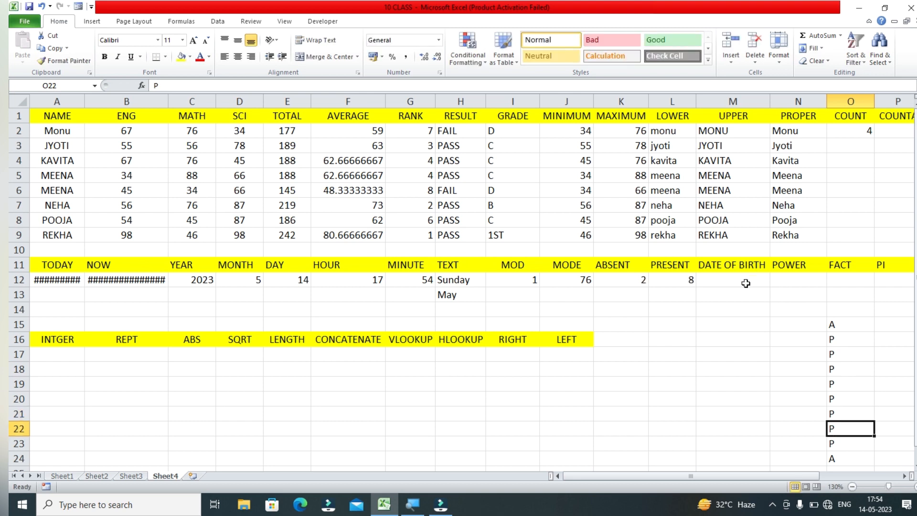
Step: Enter a date of birth in M16 and the end date 14-05-2023 in M18
click(728, 336)
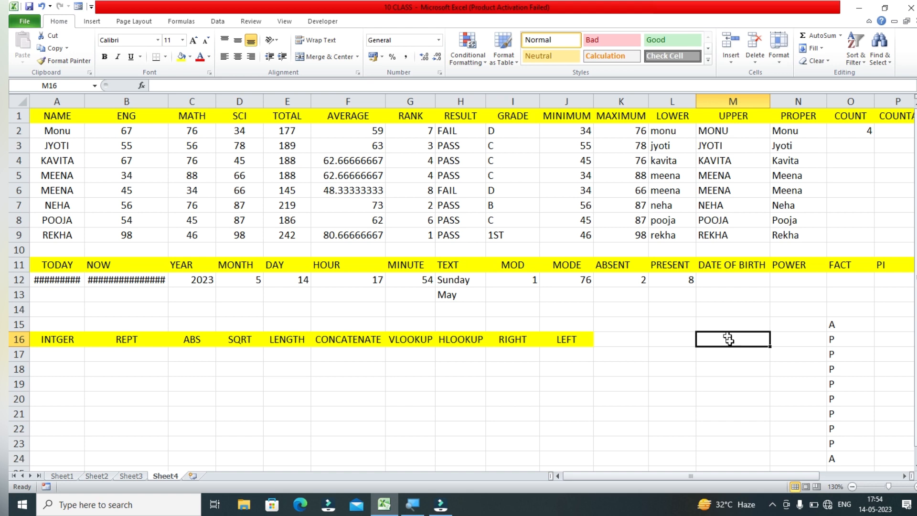
text(1)
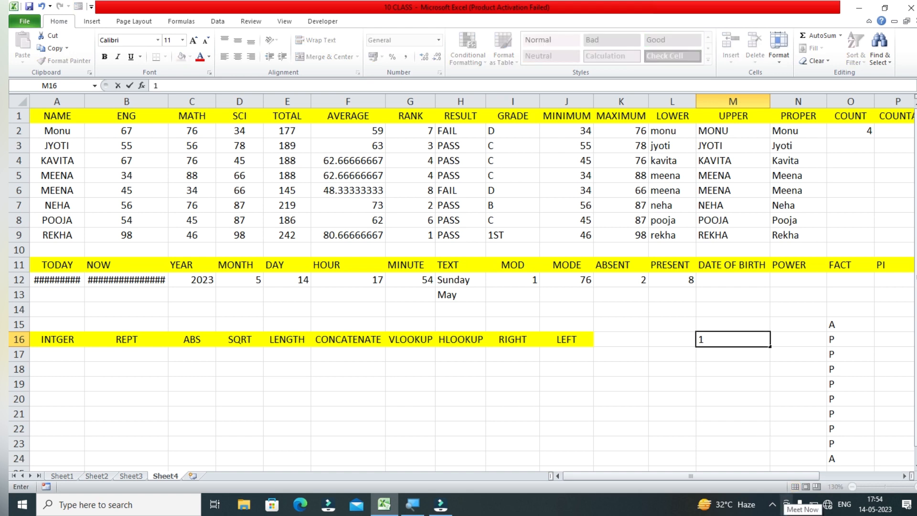
text(18-10-1995)
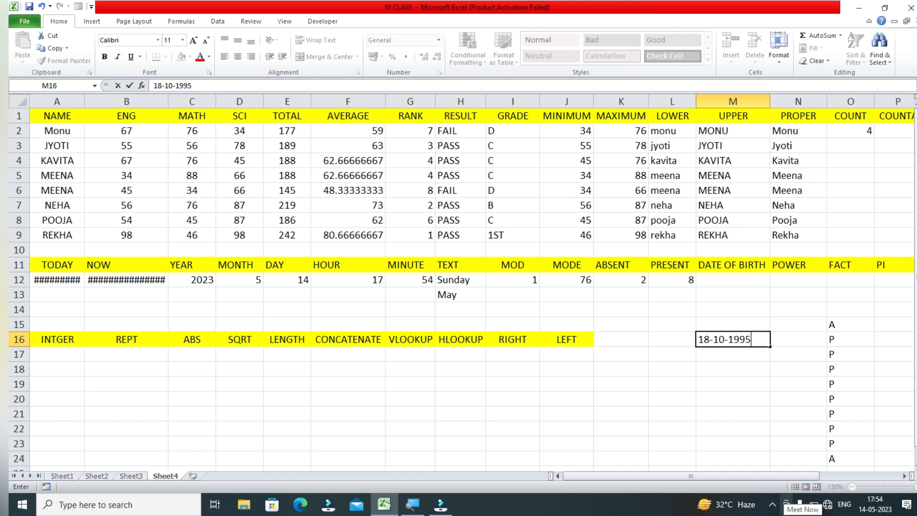
click(735, 371)
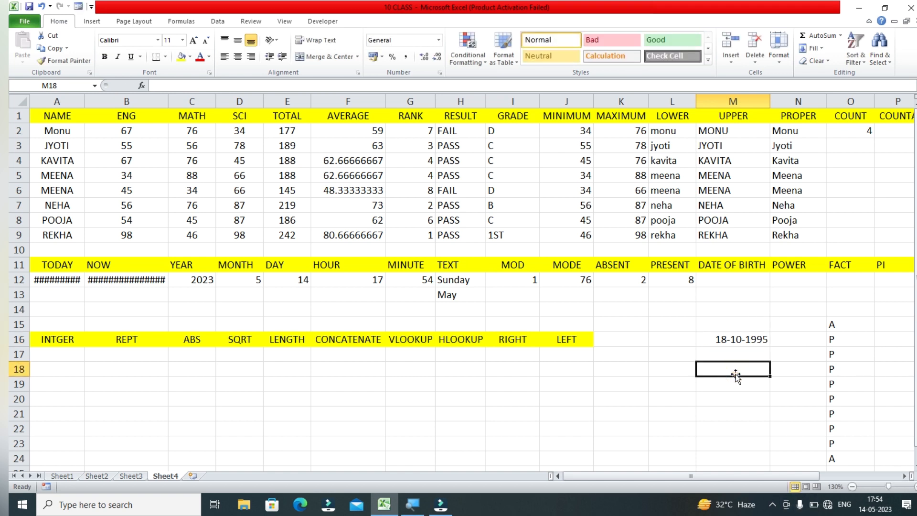
text(14)
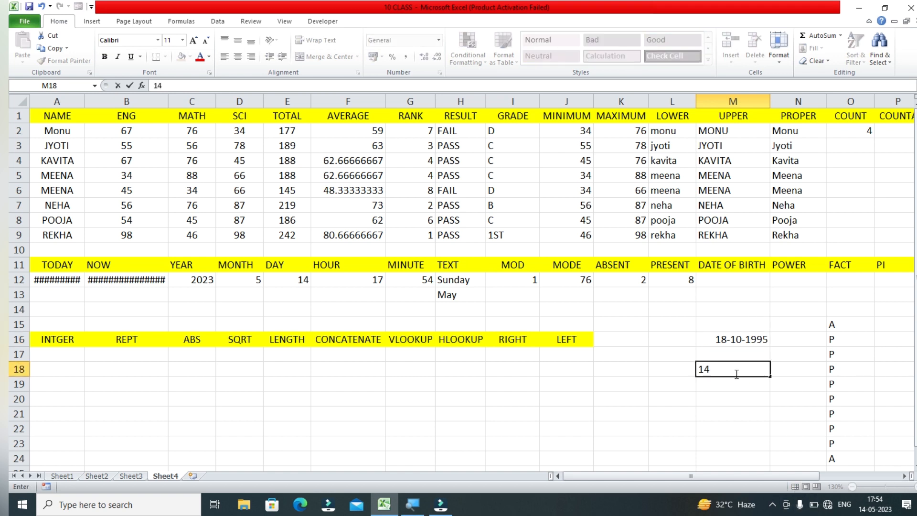
text(-)
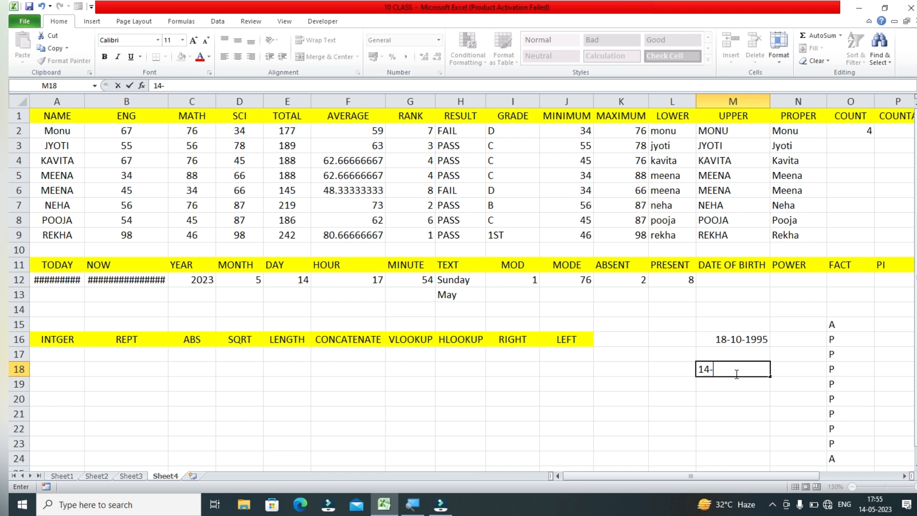
text(05-2023)
click(759, 394)
Step: Calculate the age in complete years by entering =DATEDIF(M16,M18,"Y") under the DATE OF BIRTH heading in M12
click(730, 281)
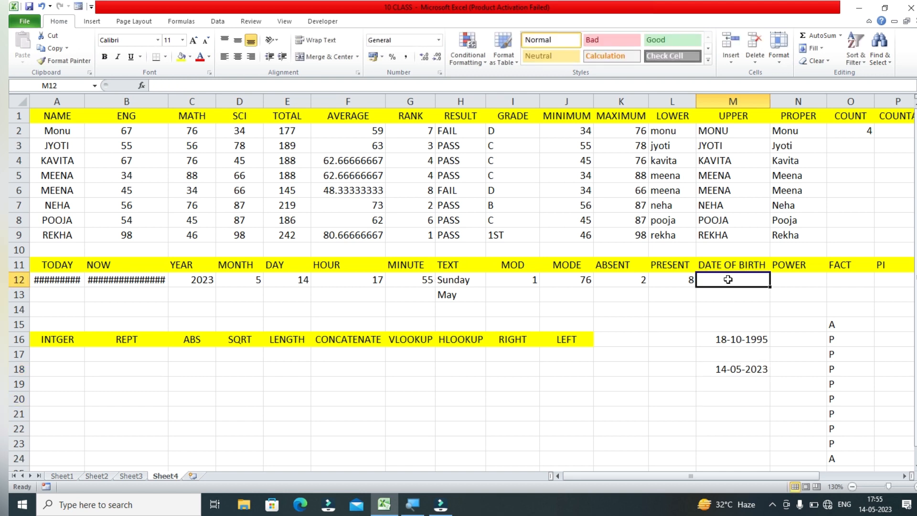
text(=DATEDIF()
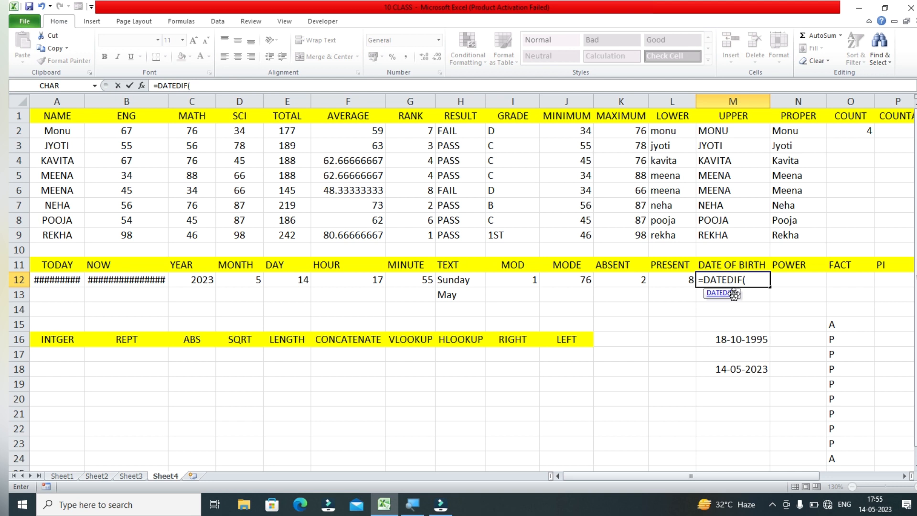
click(749, 340)
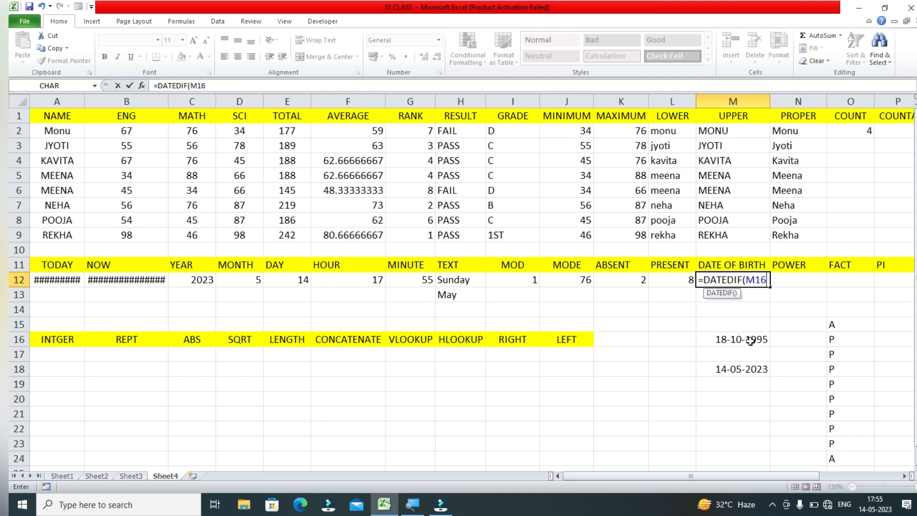
text(,)
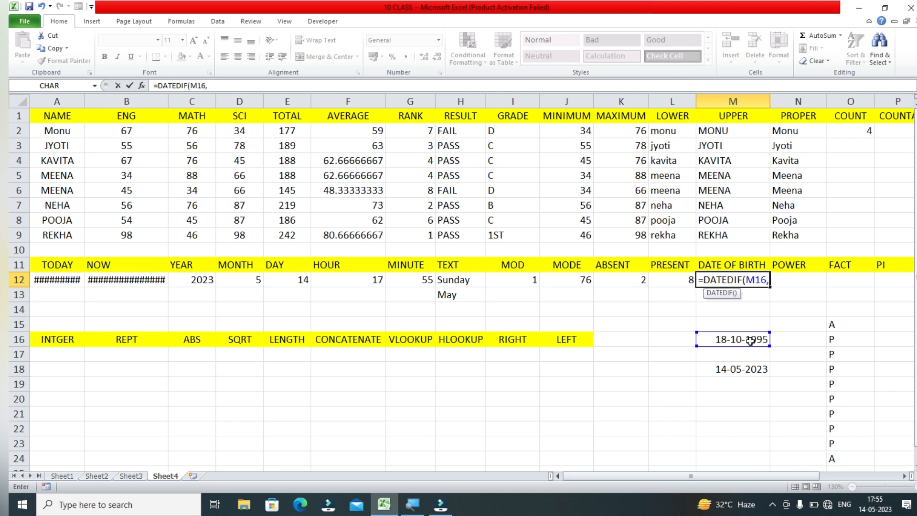
click(751, 369)
text(,"Y"))
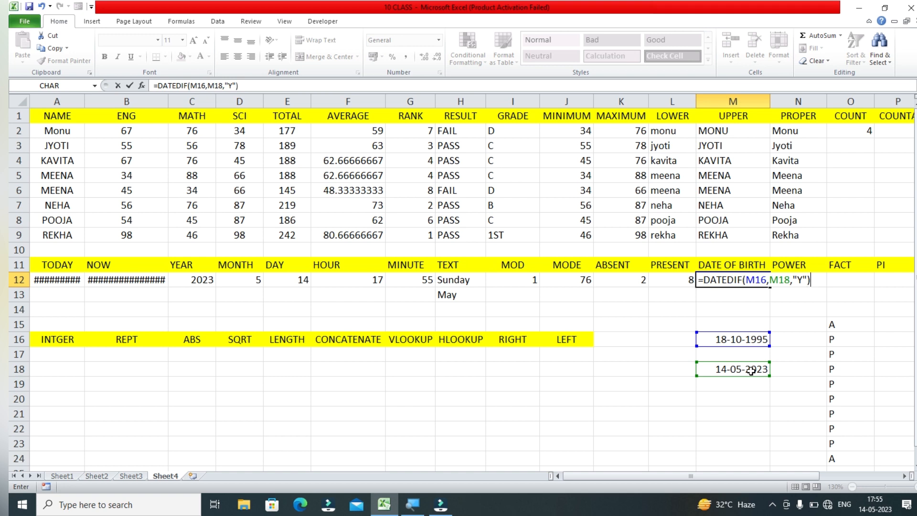
key(Return)
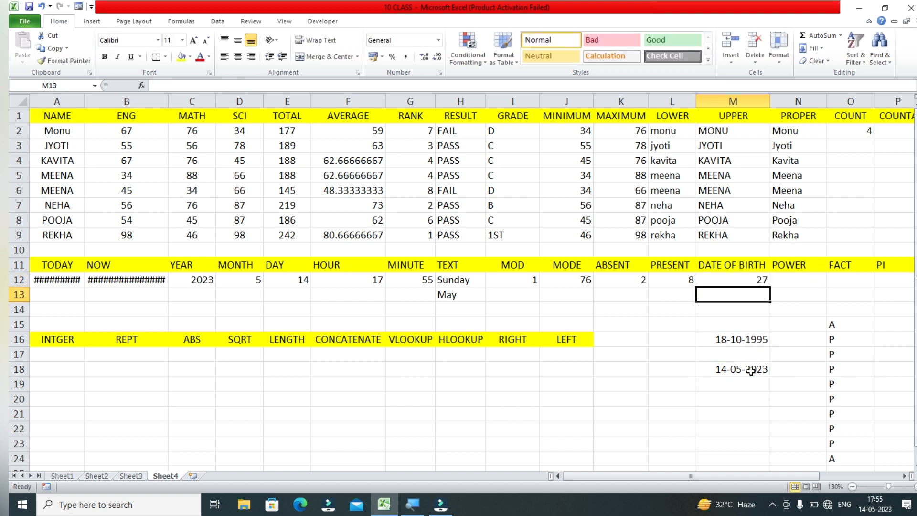
Step: Calculate the remaining months of the age by entering =DATEDIF(M16,M18,"YM") in M13
text(=DATEDIF)
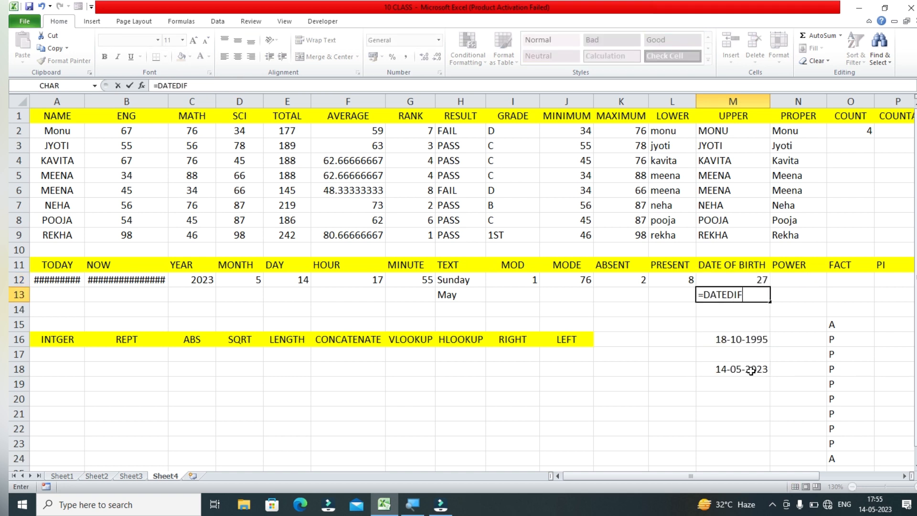
text(()
click(746, 340)
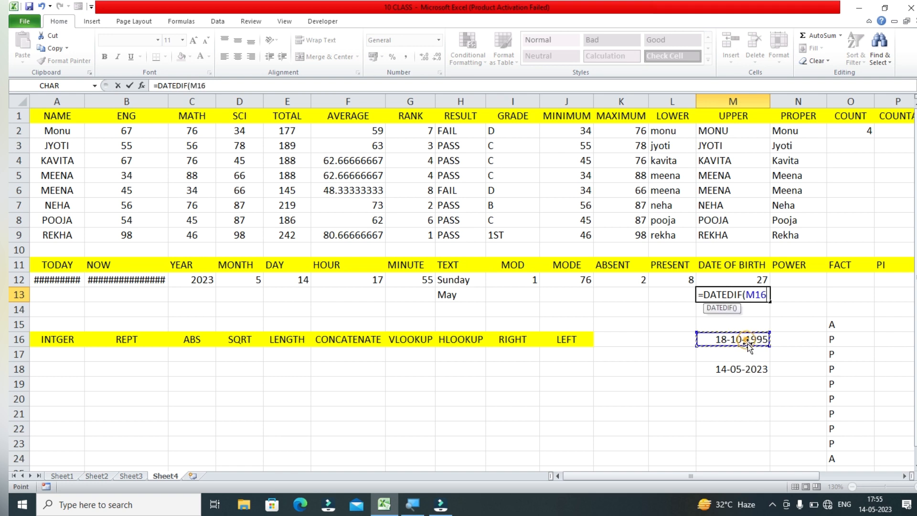
text(,)
click(748, 370)
text(,")
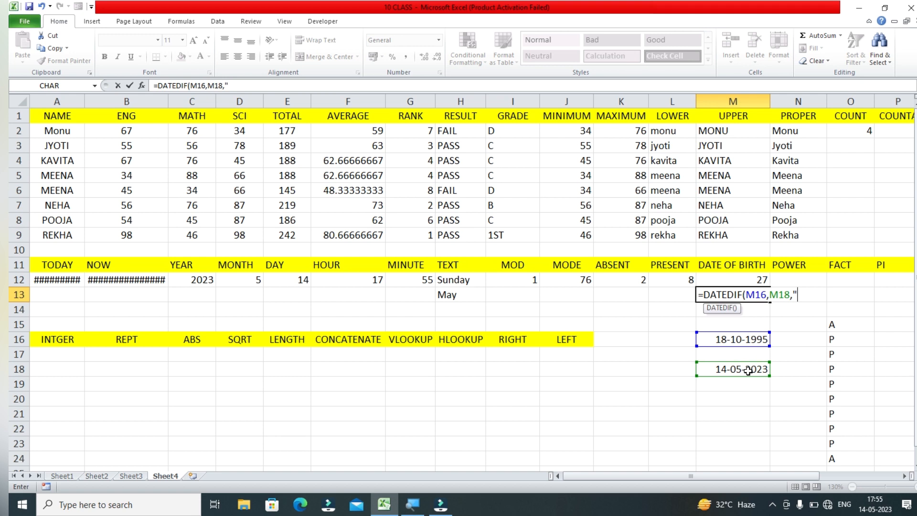
text(YM"))
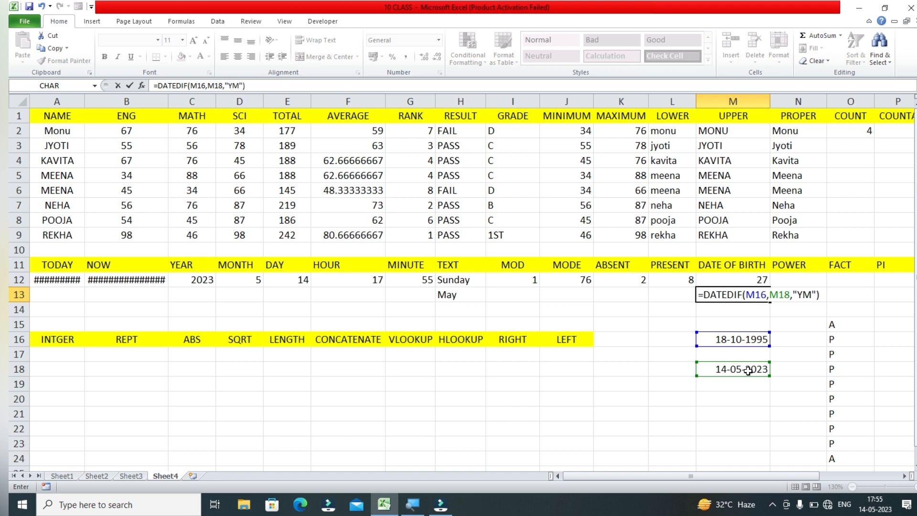
key(Return)
Step: Calculate the remaining days of the age by entering =DATEDIF(M16,M18,"MD") in M14
text(=DATEDIF))
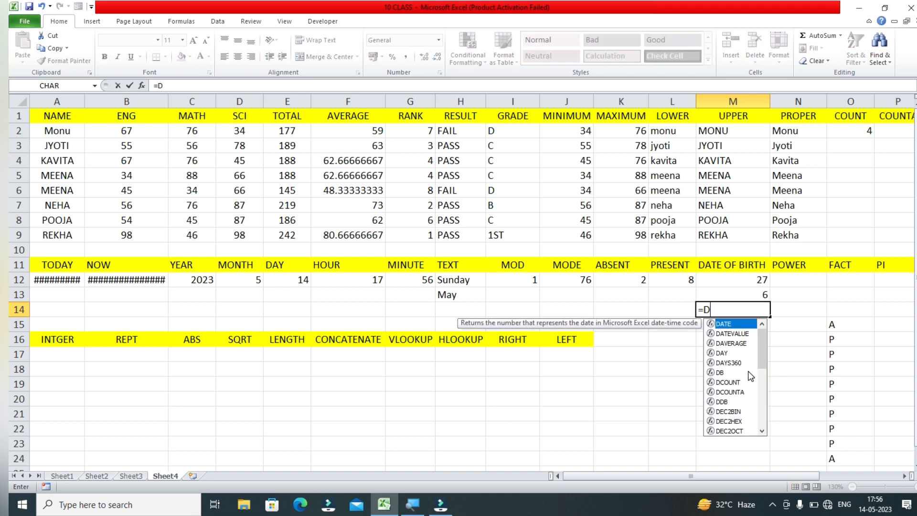
key(BackSpace)
key(BackSpace)
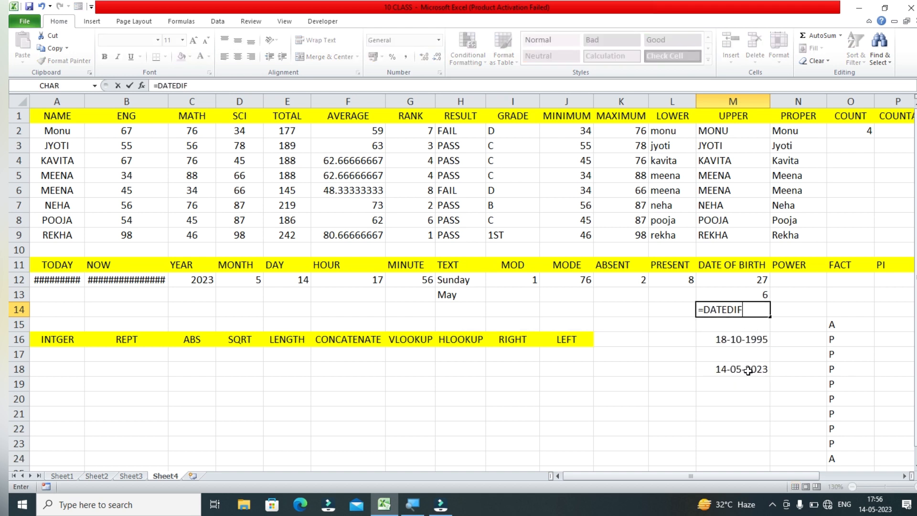
text(F()
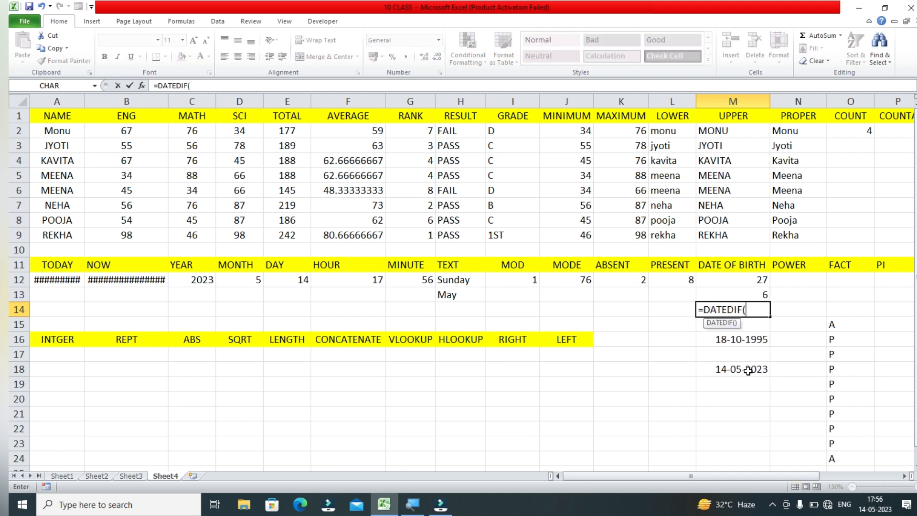
click(759, 348)
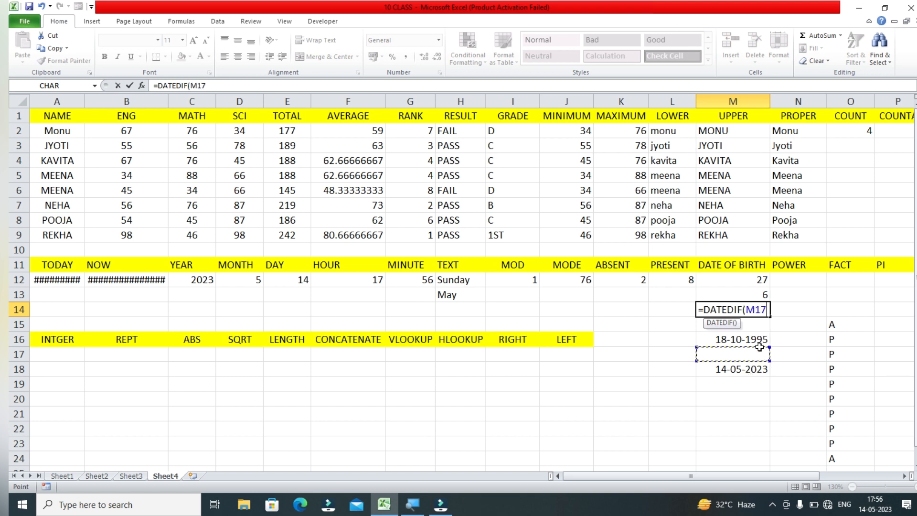
key(BackSpace)
key(BackSpace)
key(BackSpace)
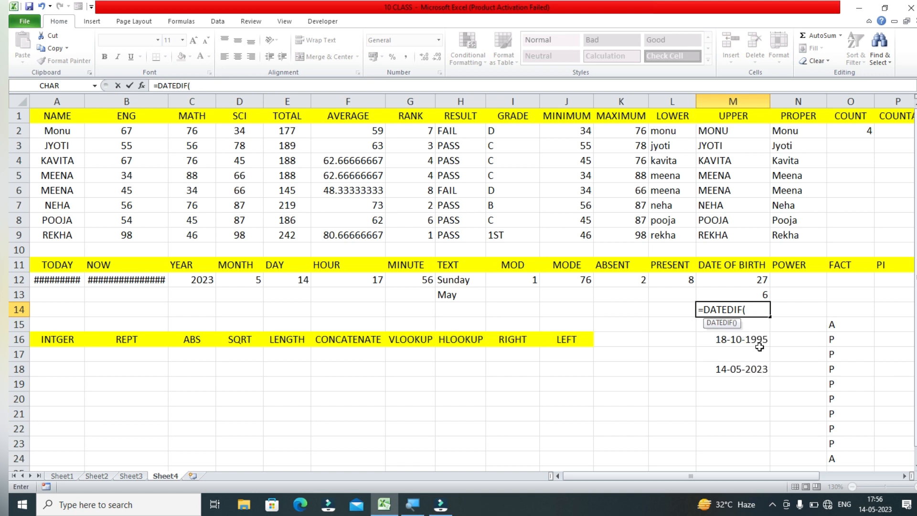
click(757, 342)
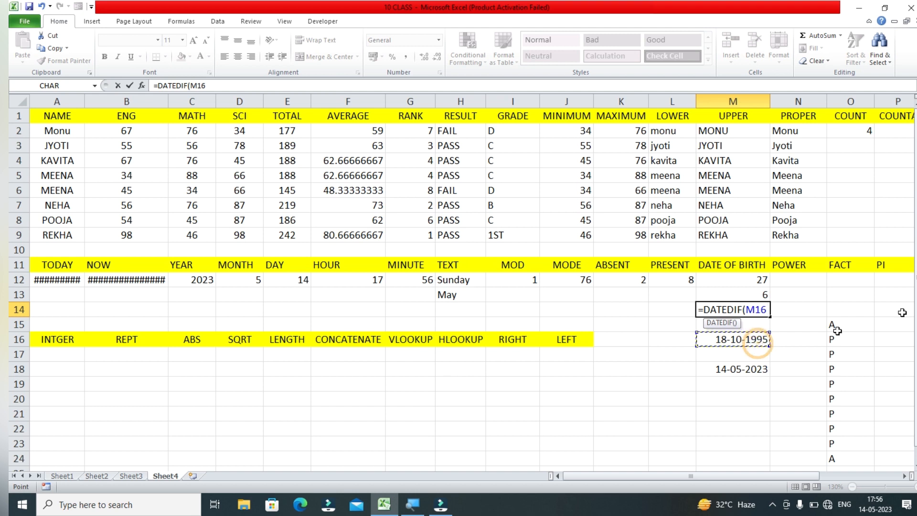
text(,)
click(745, 369)
text(,")
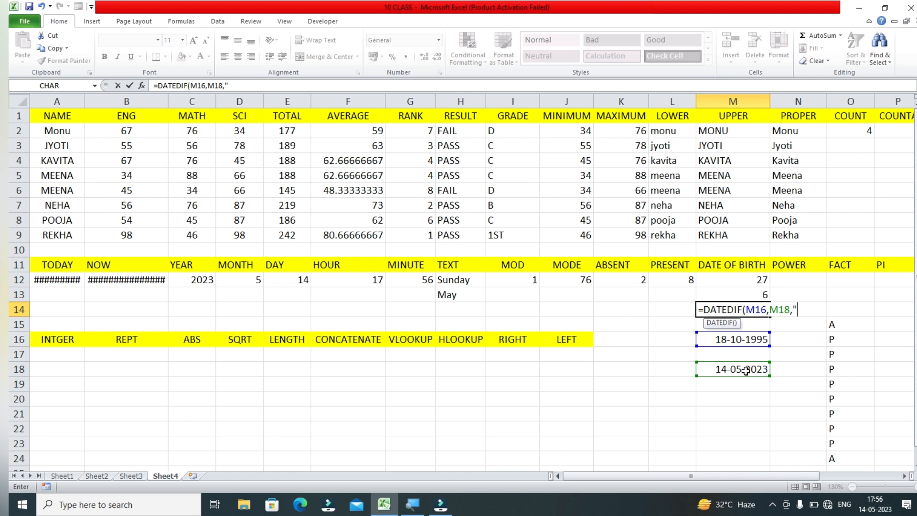
text(MD"))
key(Return)
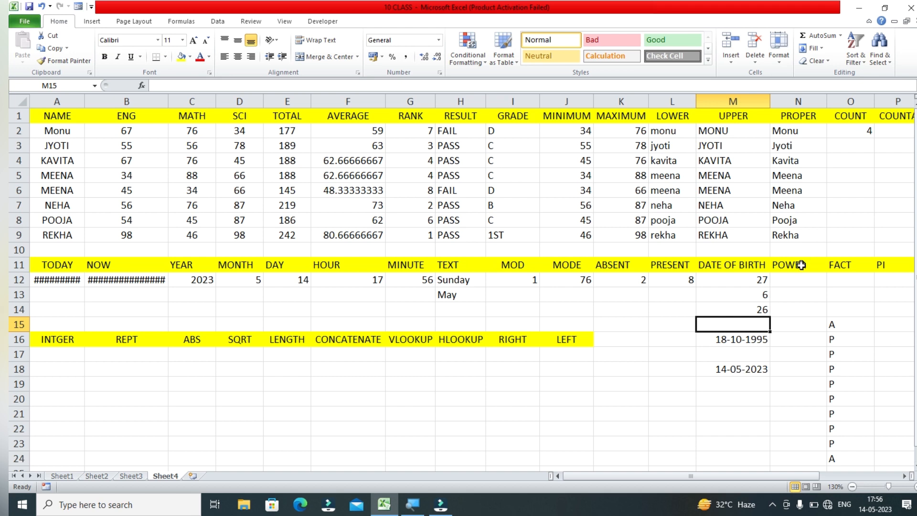
Step: Raise 3 to the sixth power by entering =POWER(3,6) under the POWER heading in N12
click(798, 282)
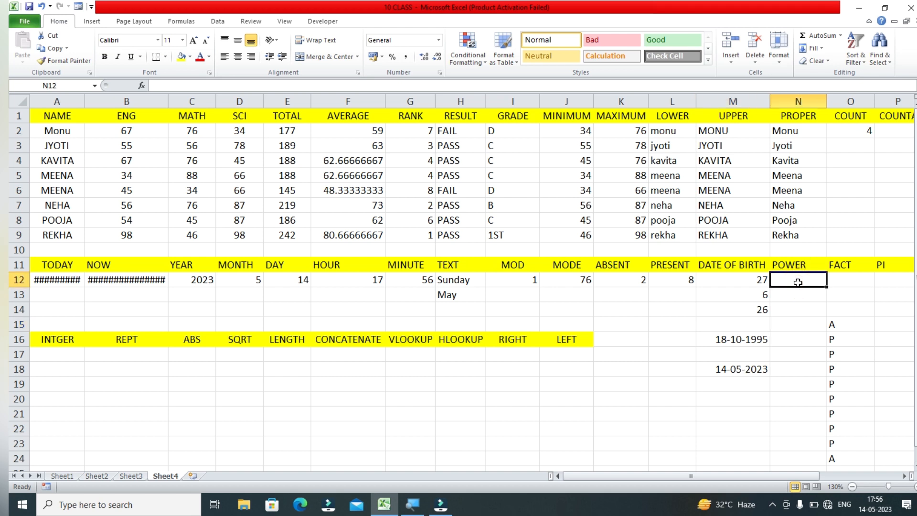
text(=POWER)
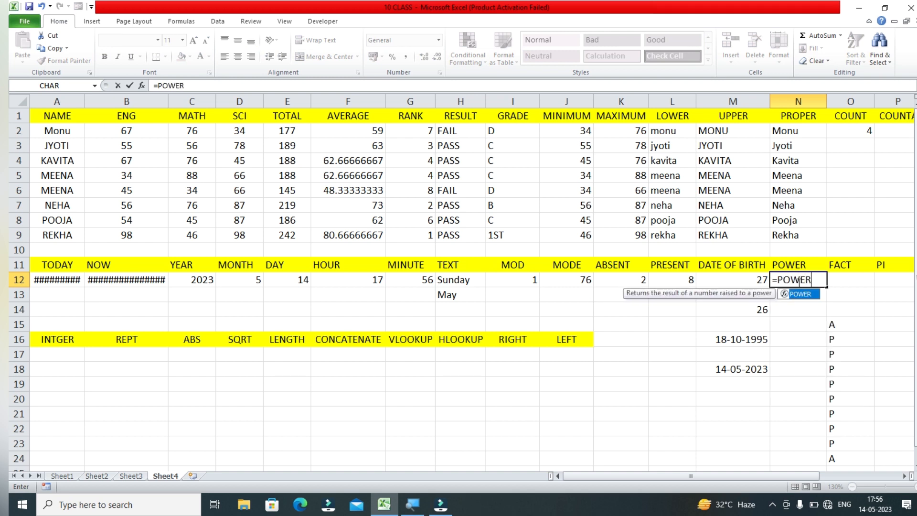
text(()
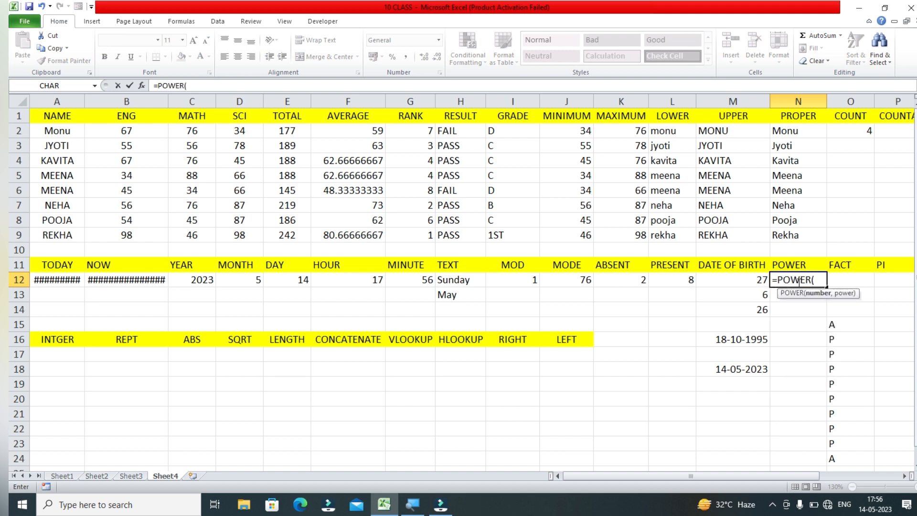
text(3,6)
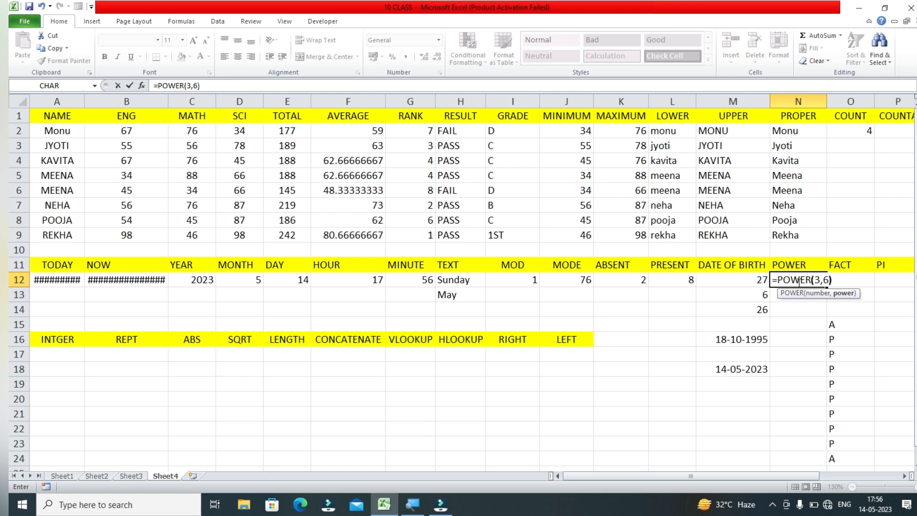
text())
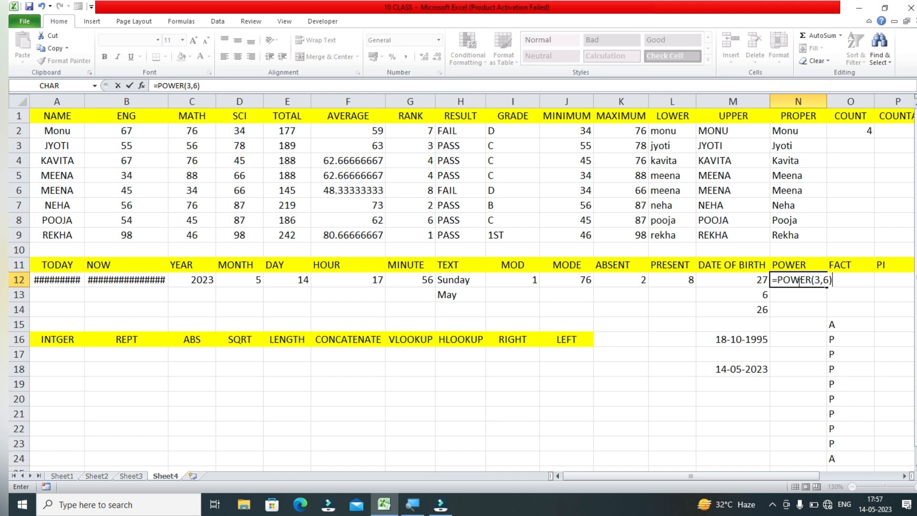
key(Return)
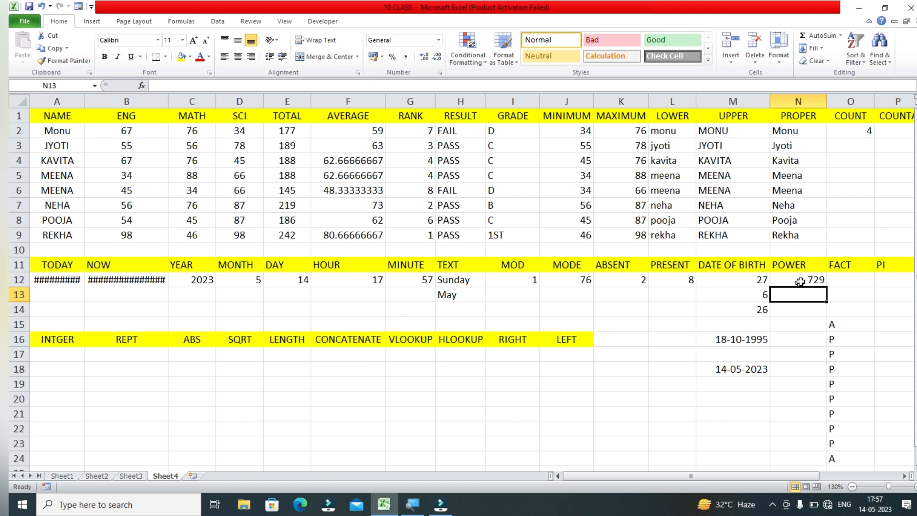
Step: Calculate the factorial of 6 by entering =FACT(6) under the FACT heading in O12
click(842, 280)
text(=)
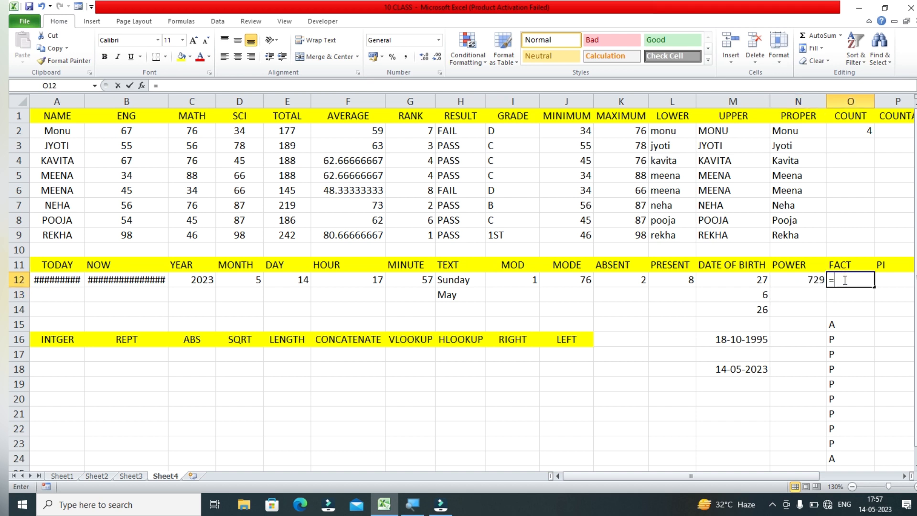
text(FACT()
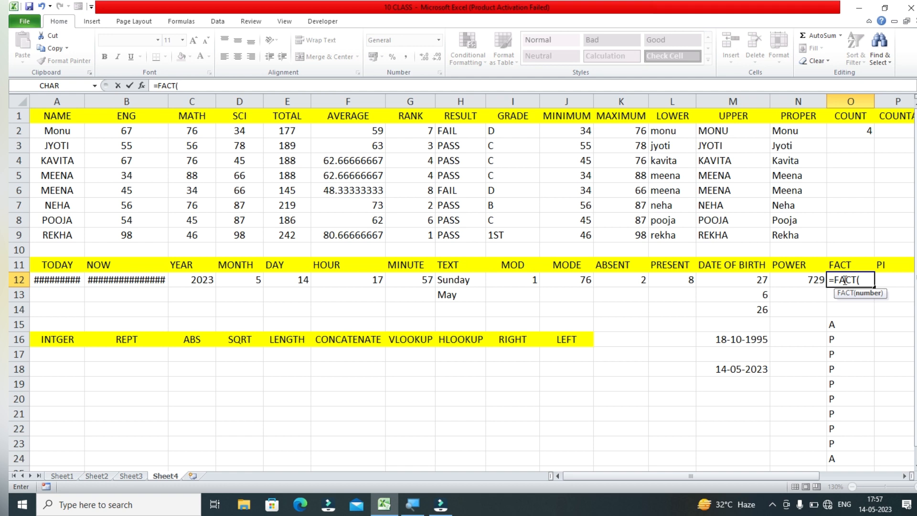
text(6))
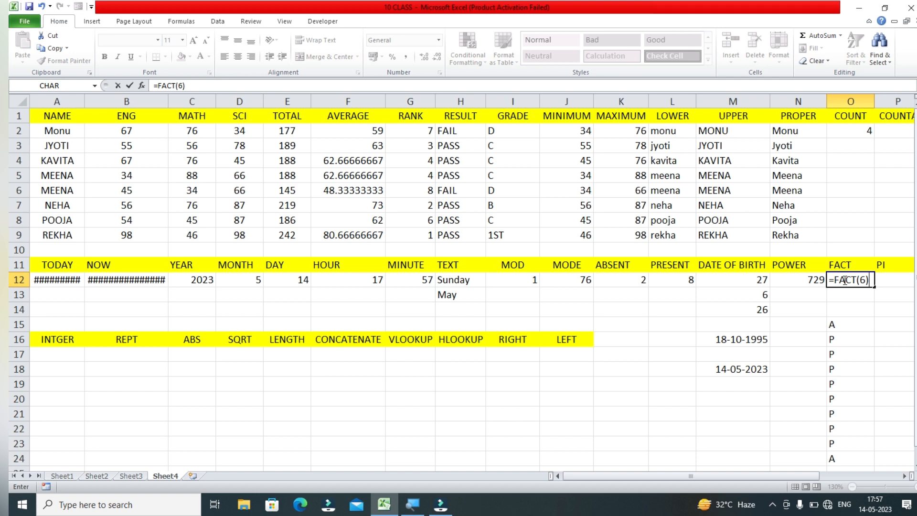
key(Return)
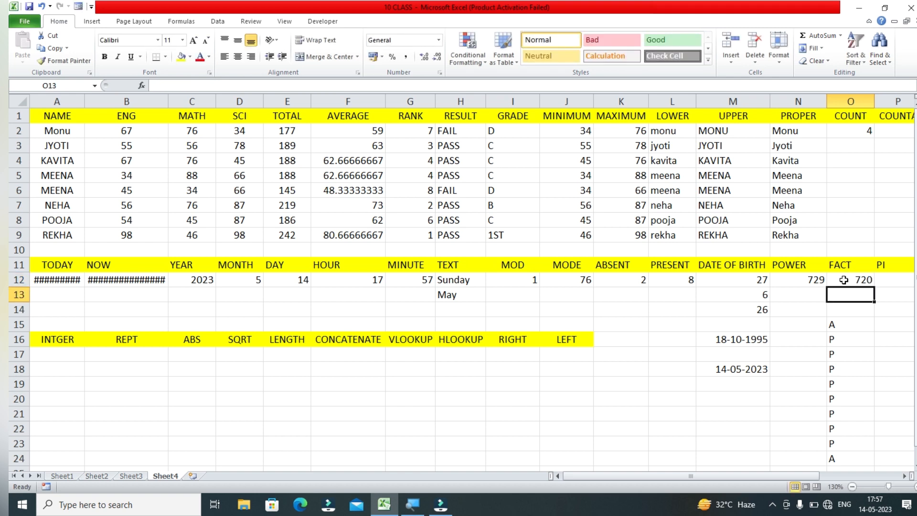
Step: Return the value of pi by entering =PI() under the PI heading in P12
click(883, 281)
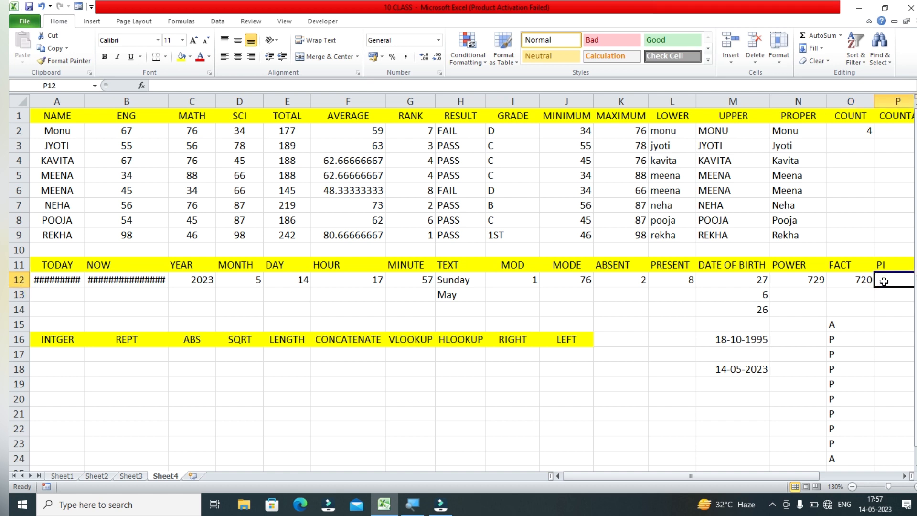
text(=PI))
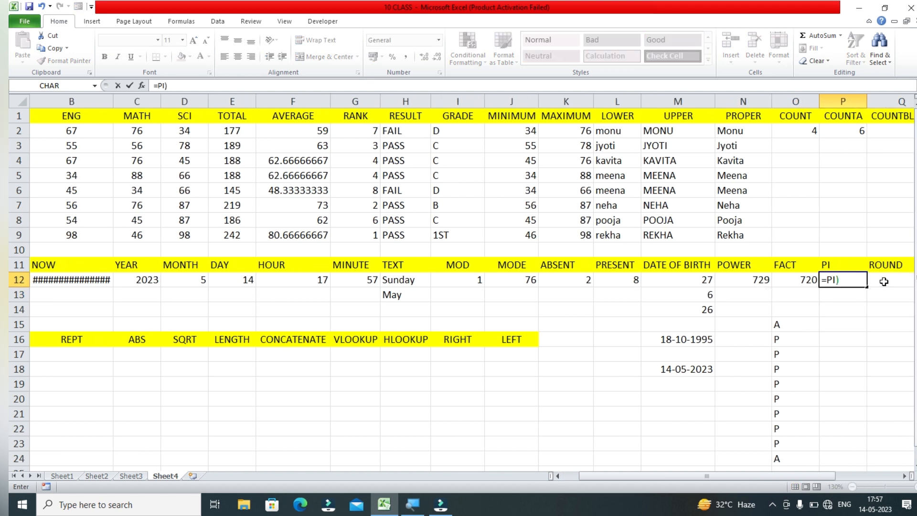
key(BackSpace)
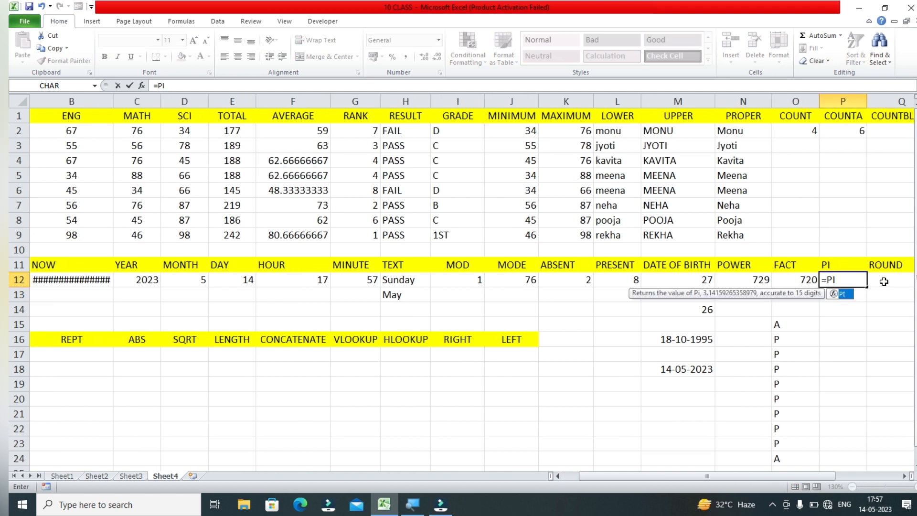
text(())
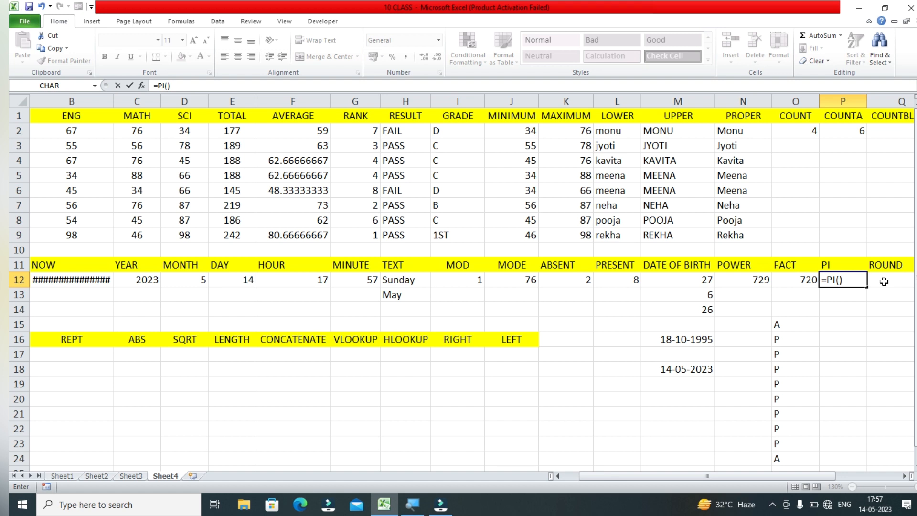
key(Return)
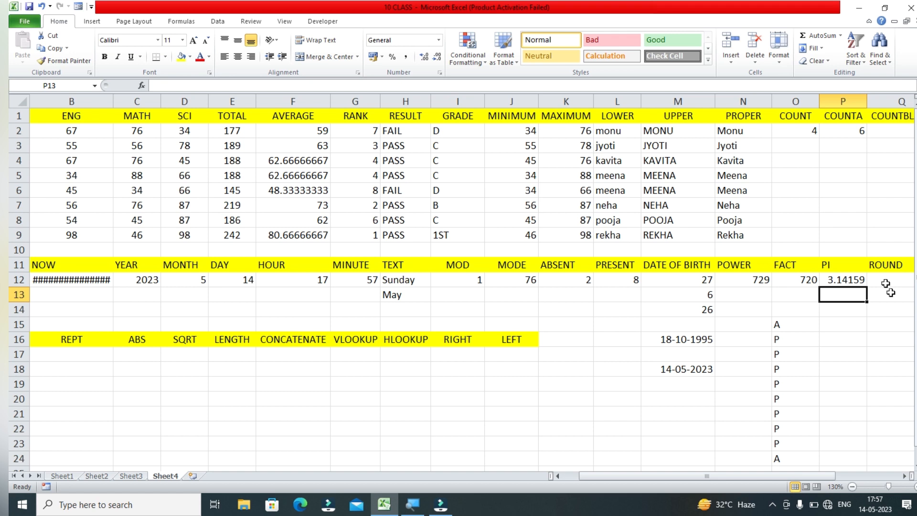
Step: Round the pi value to two decimals by entering =ROUND(P12,2) under the ROUND heading in Q12
click(903, 476)
click(903, 477)
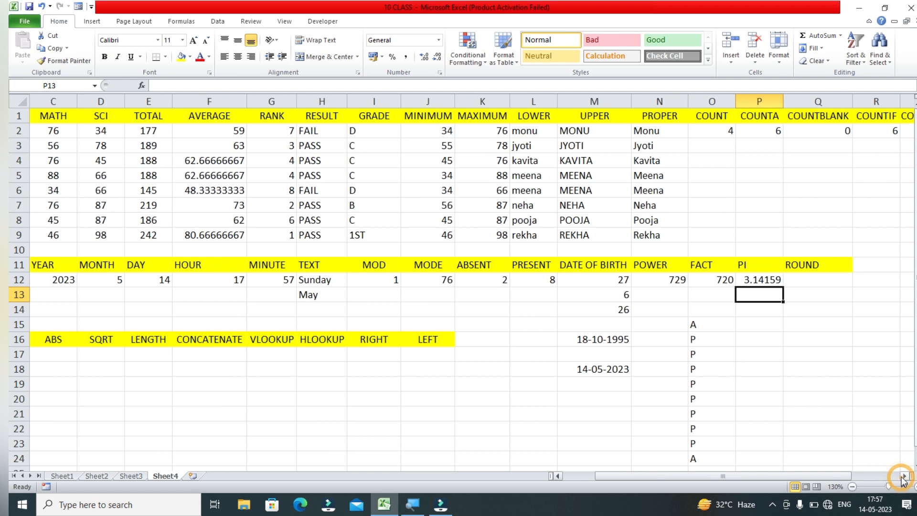
click(807, 282)
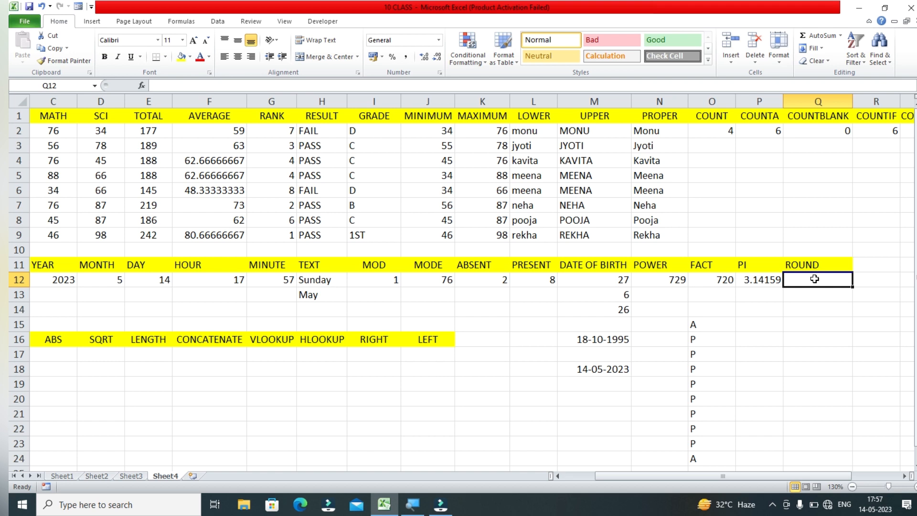
text(=R)
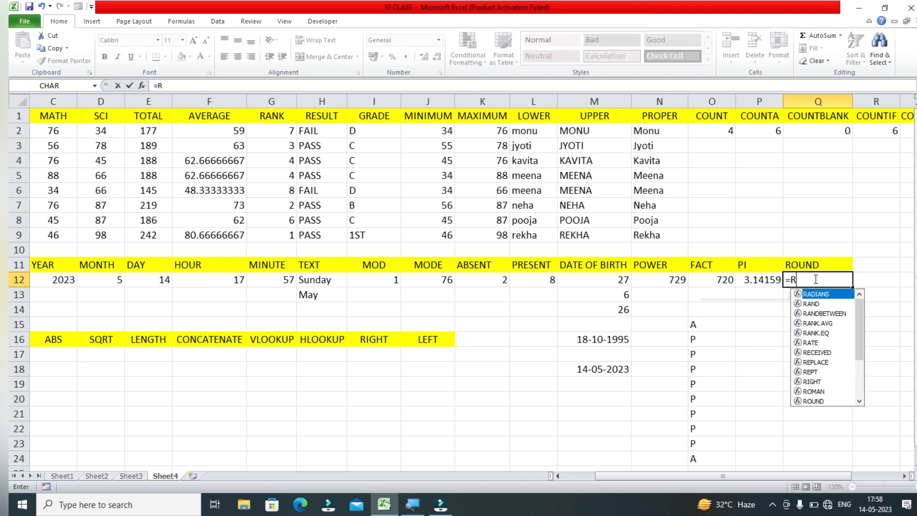
text(OUND()
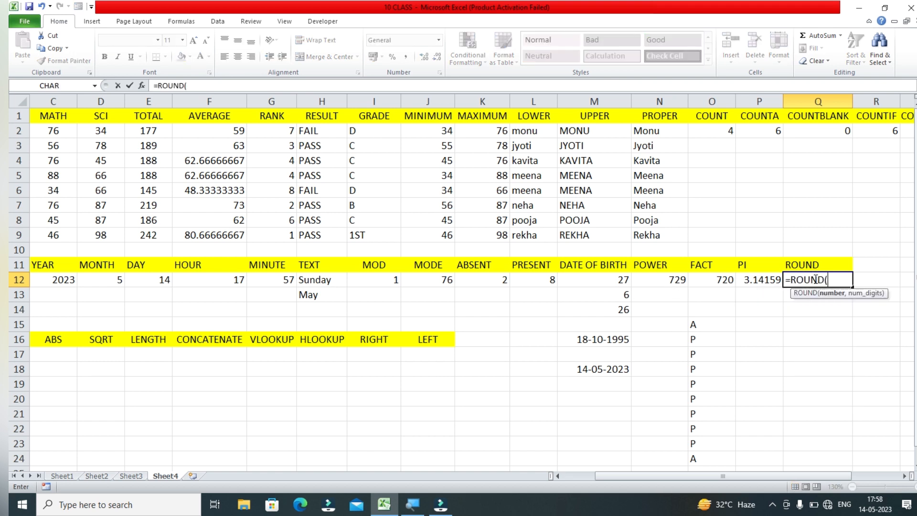
click(745, 281)
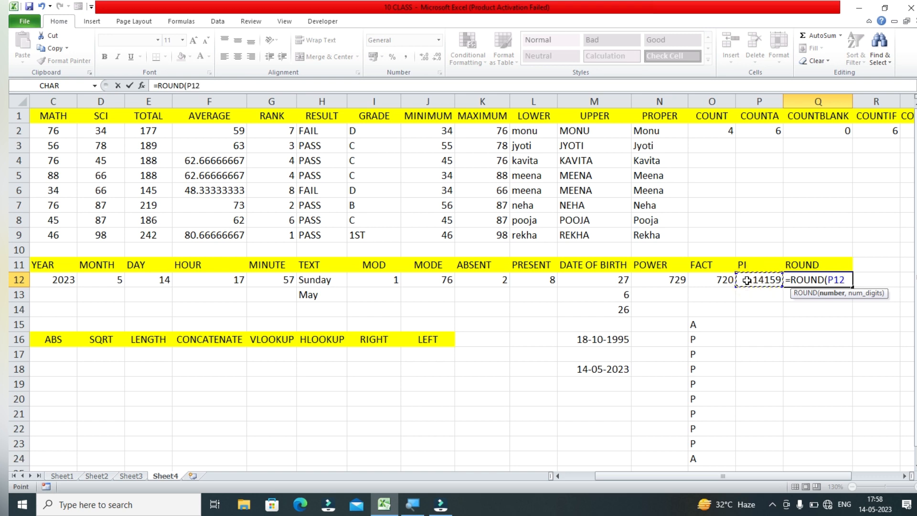
text(,)
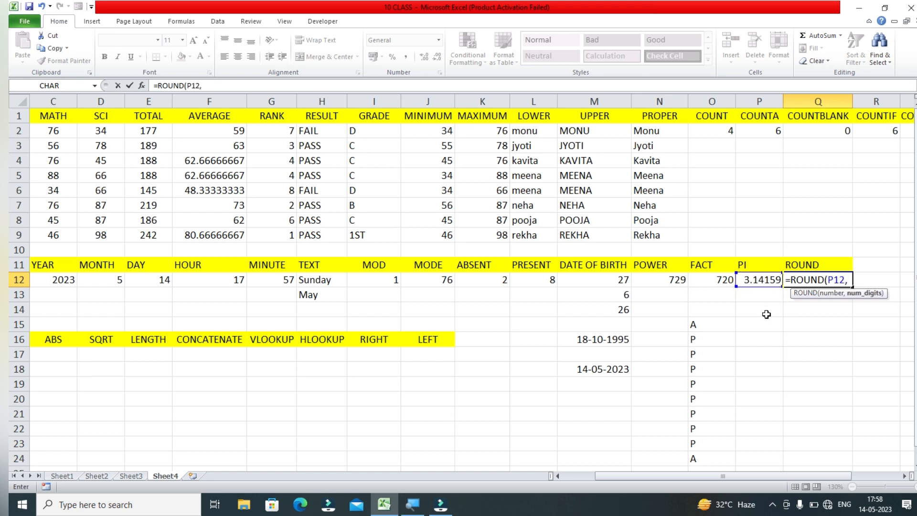
text(2))
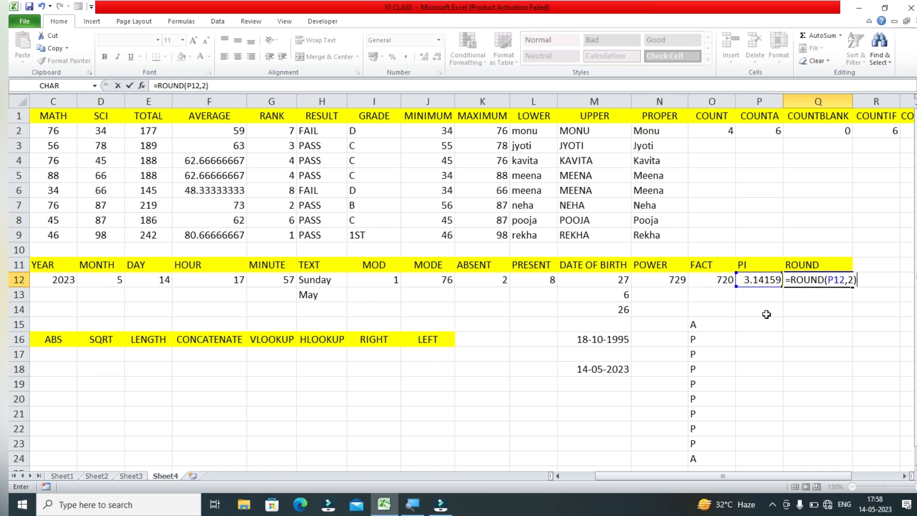
key(Return)
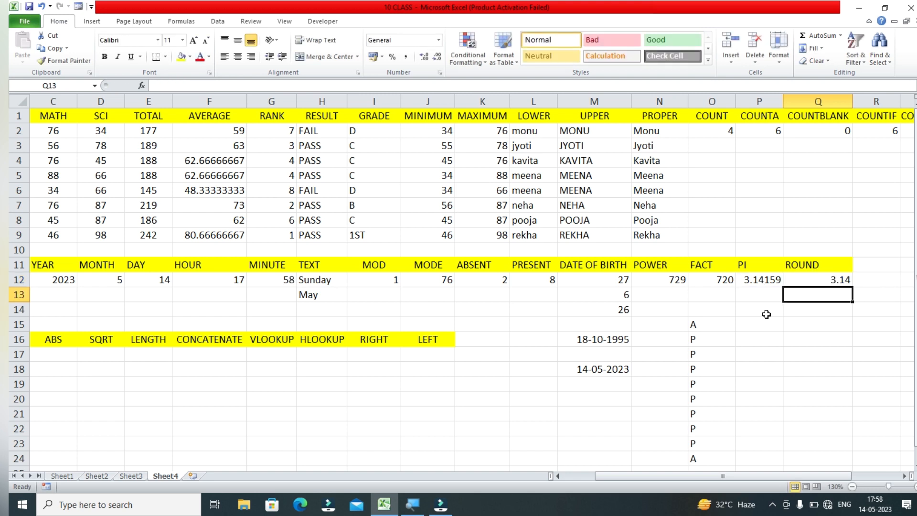
Step: Round the average in F4 to two decimals by entering =ROUND(F4,2) in Q13
click(225, 161)
click(819, 290)
text(=)
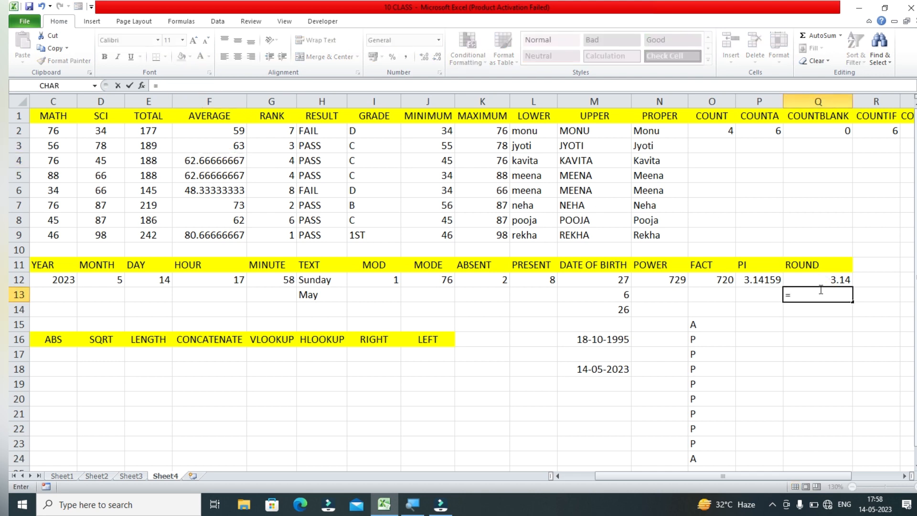
text(ROUN)
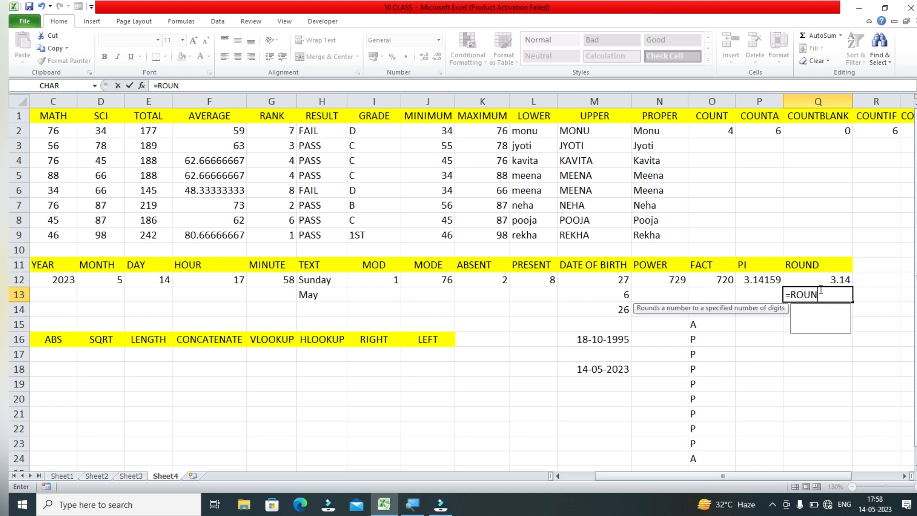
text(D()
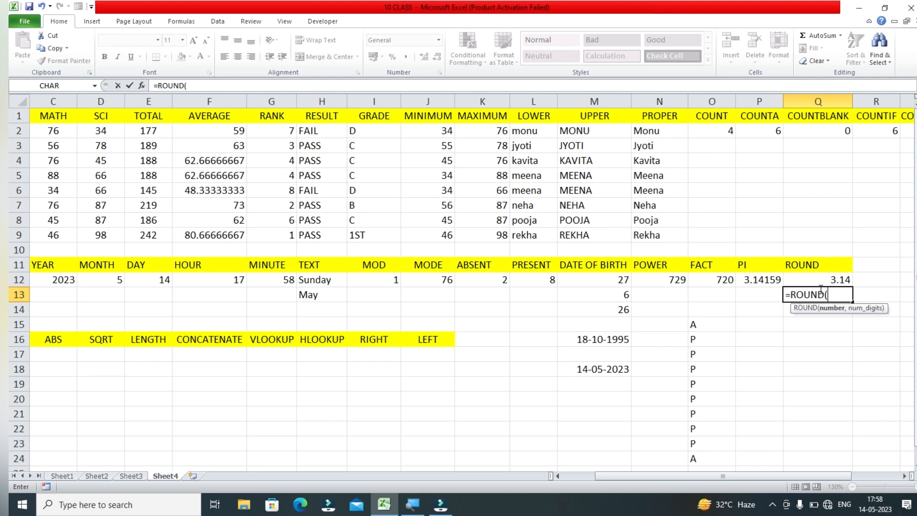
click(227, 161)
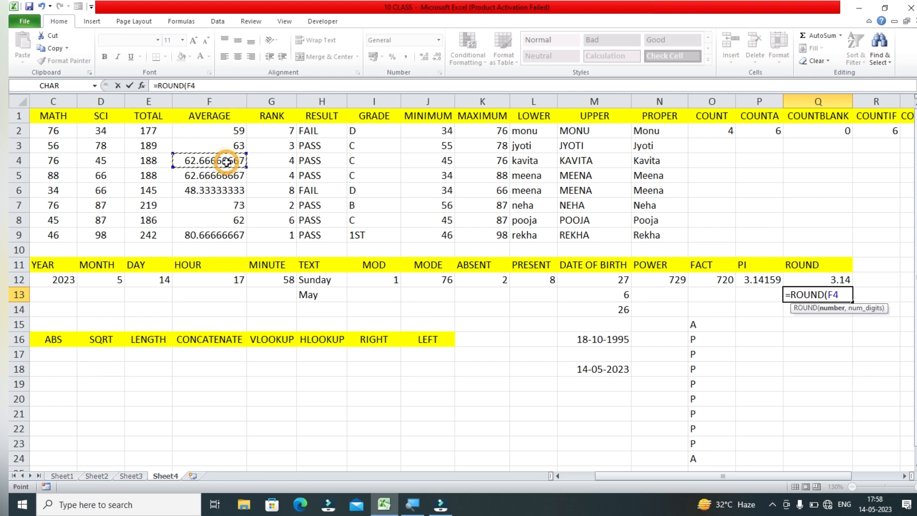
text(,)
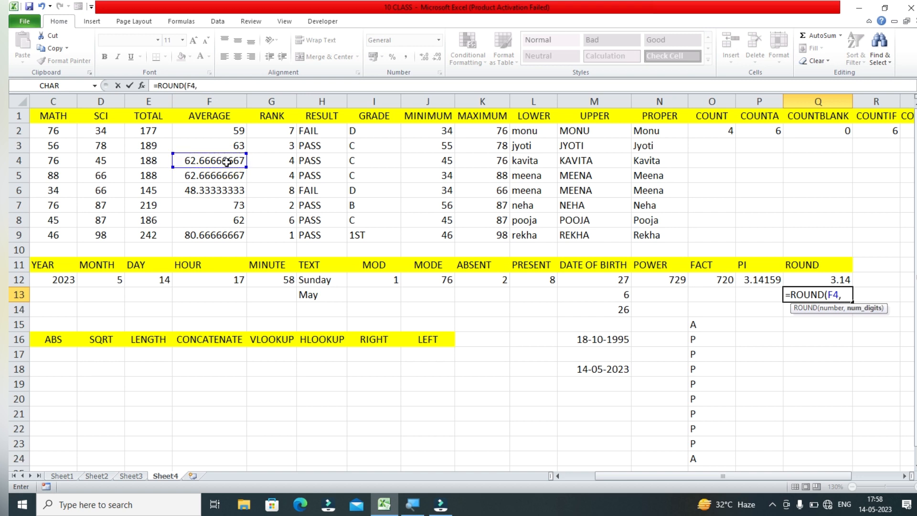
text(2)
key(Return)
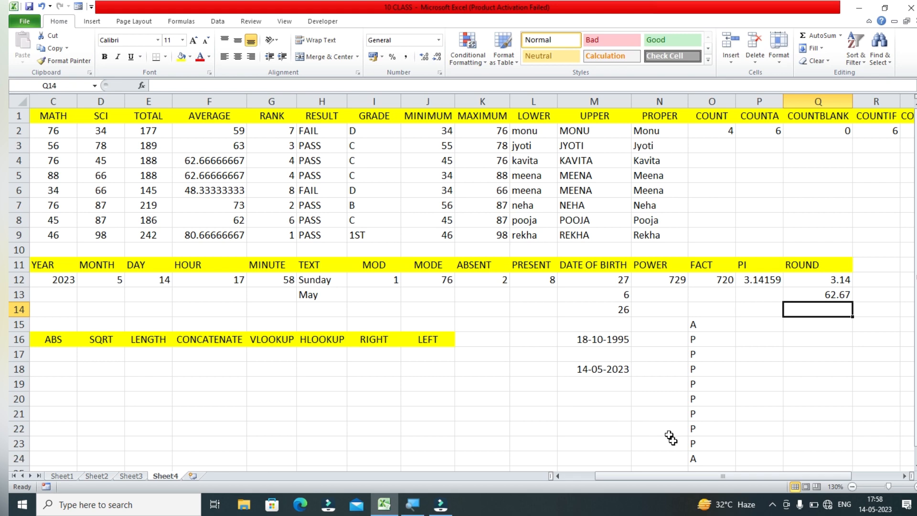
Step: Widen columns A and B so the TODAY and NOW results in row 12 fit their cells
drag(698, 477, 667, 476)
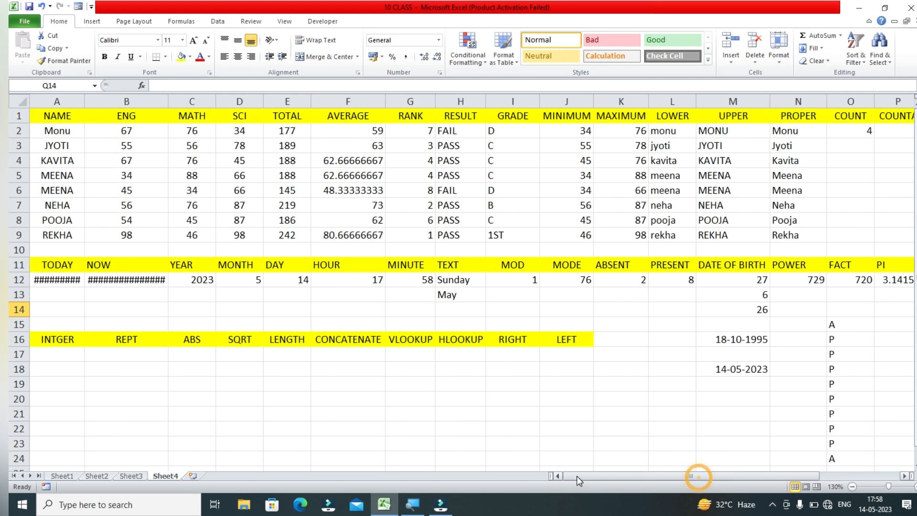
click(42, 356)
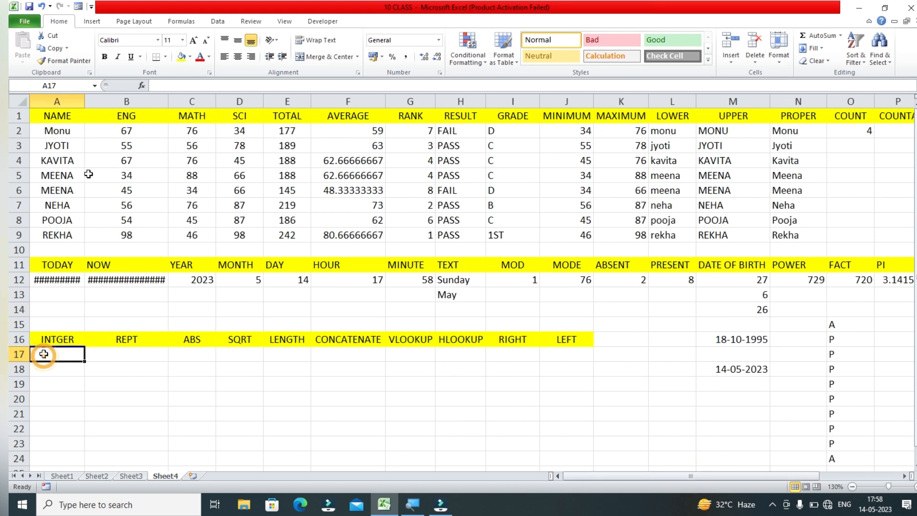
drag(85, 102, 91, 101)
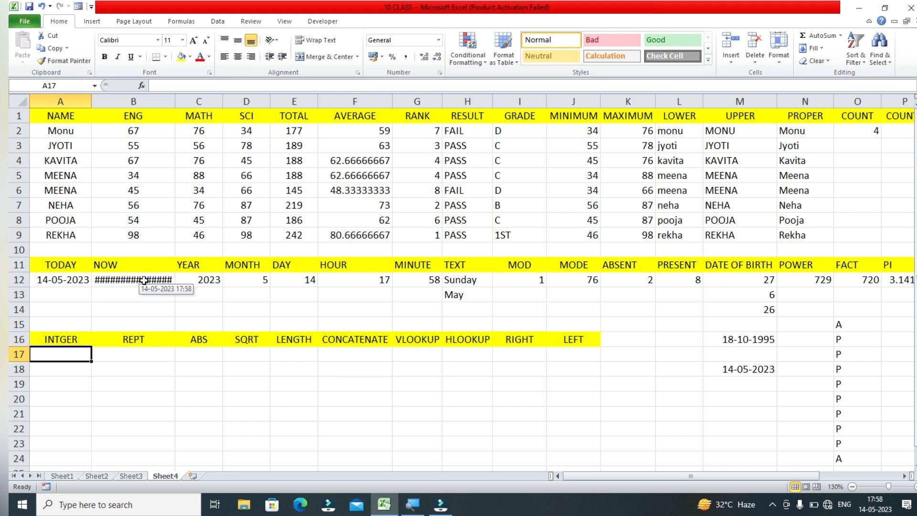
click(169, 280)
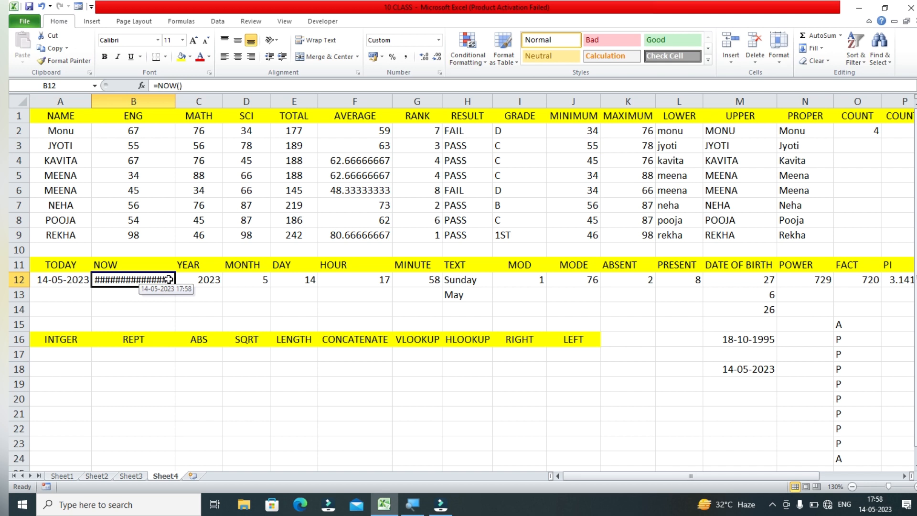
double_click(175, 98)
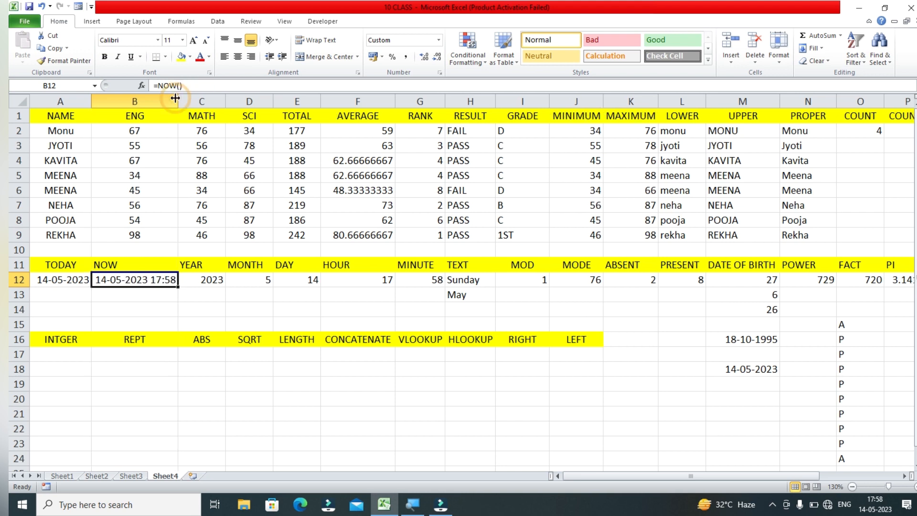
Step: Extract the whole-number part of the average in F4 by entering =INT(F4) under the INTGER heading in A17
click(62, 356)
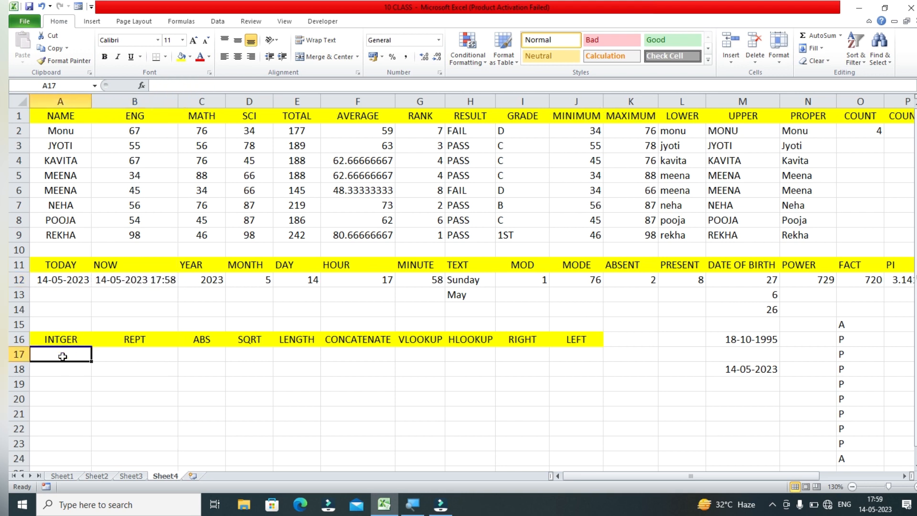
text(=INT()
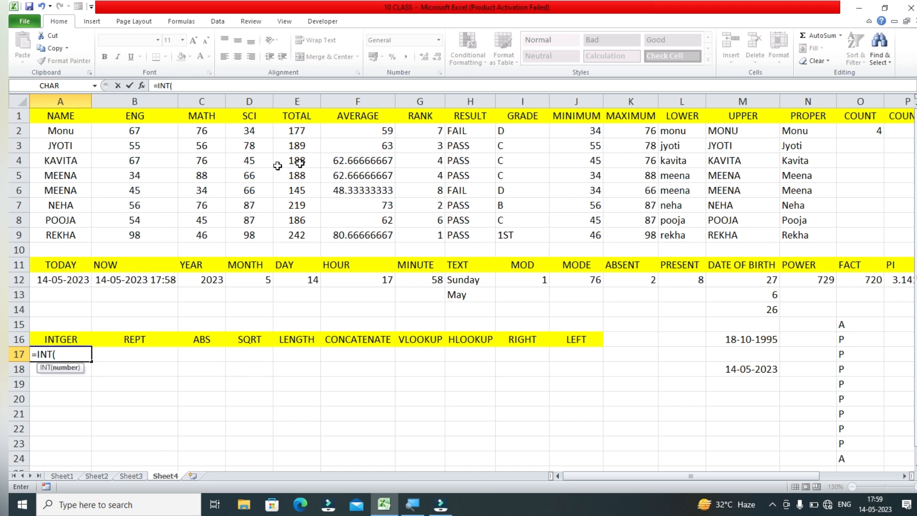
click(342, 161)
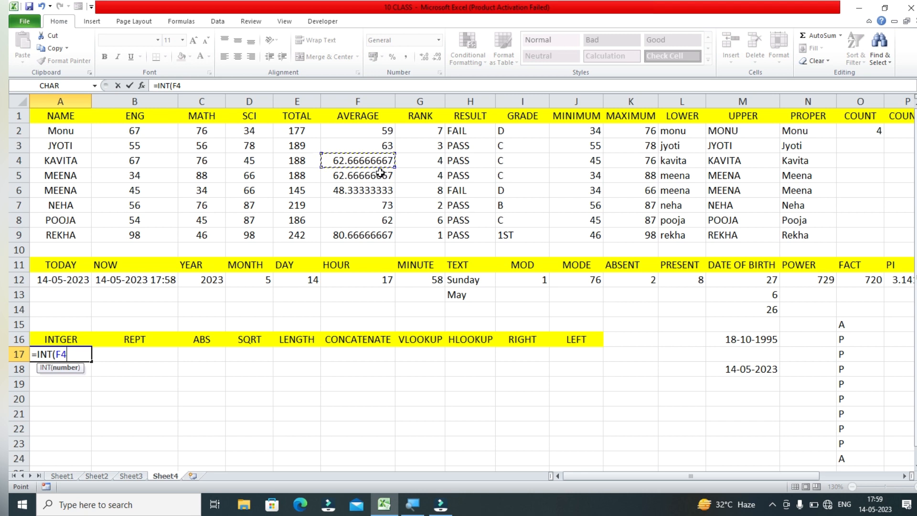
text())
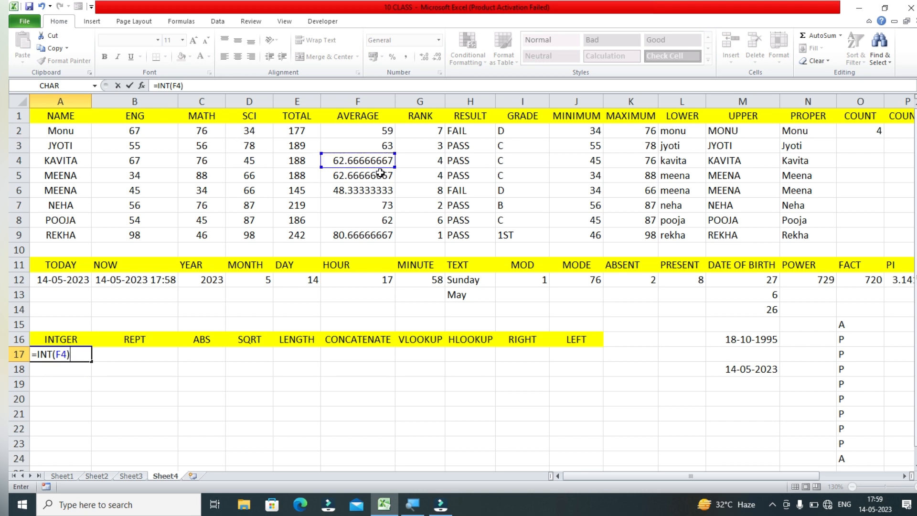
key(Return)
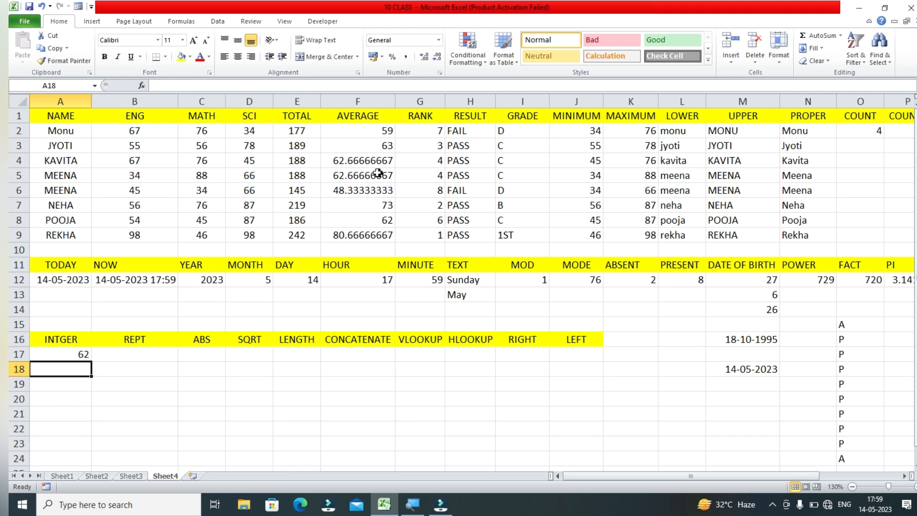
Step: Repeat the ENG mark in B2 three times by entering =REPT(B2,3) under the REPT heading in B17
right_click(151, 357)
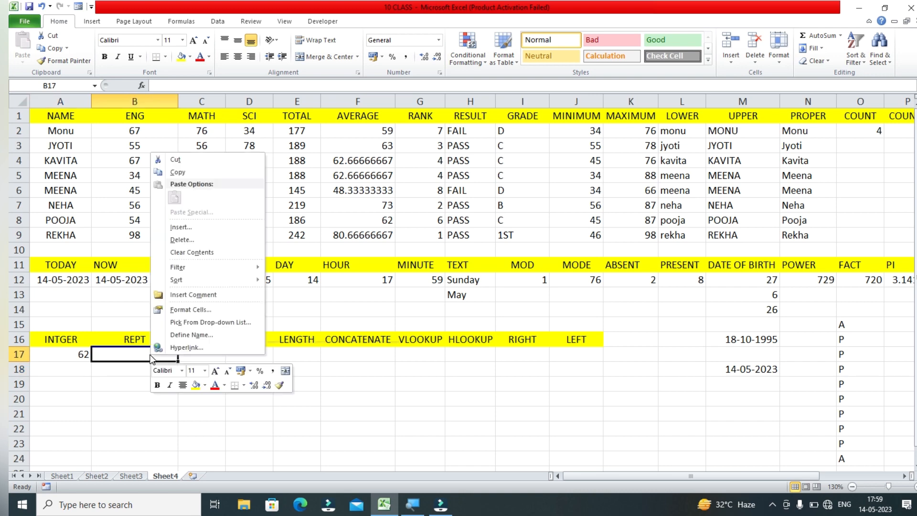
key(e)
click(148, 353)
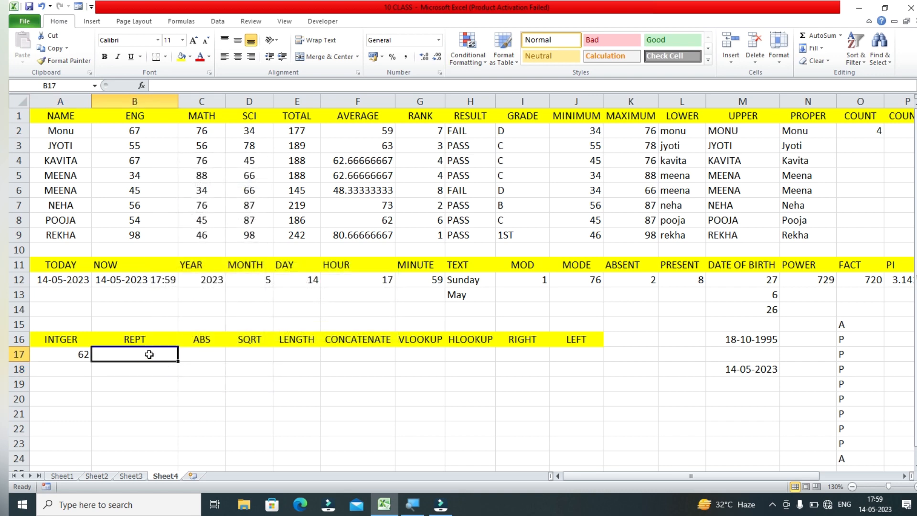
text(=REPT()
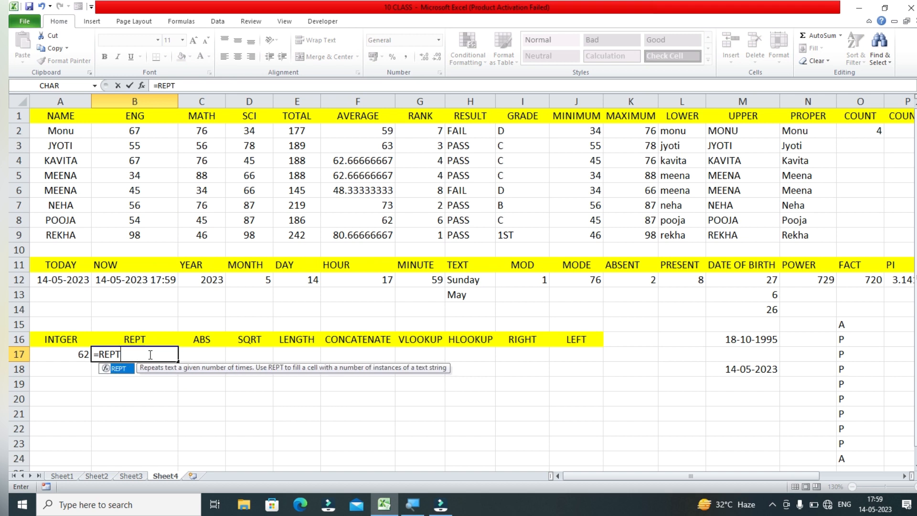
click(128, 130)
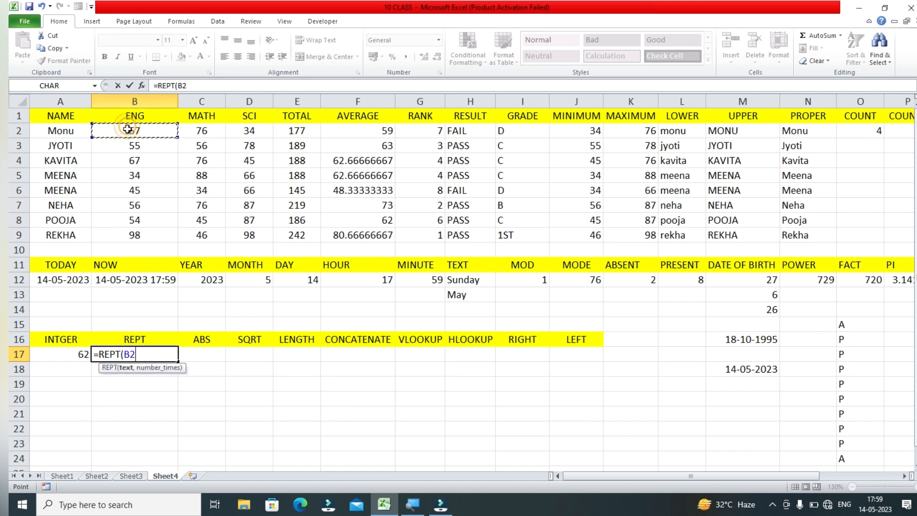
text(,)
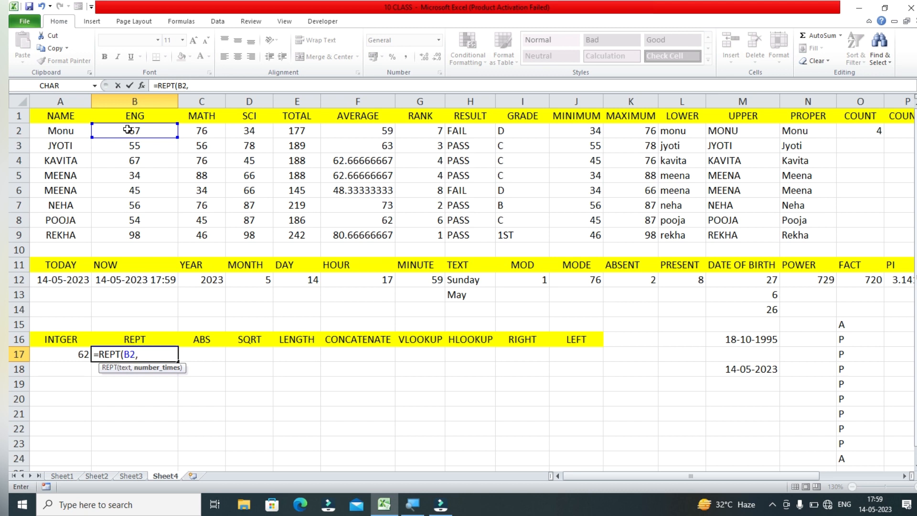
text(3)
key(Return)
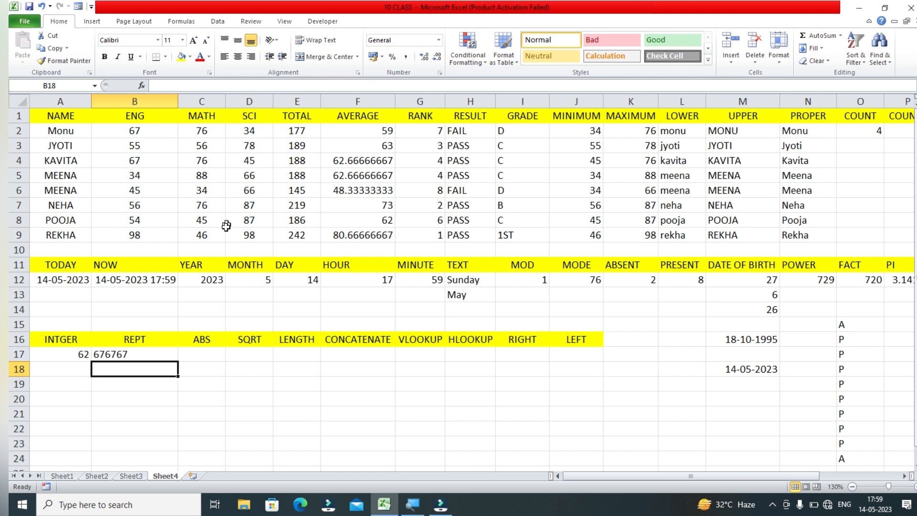
Step: Enter the subtraction =23-56 in C19 to supply a negative number
click(211, 380)
text(=)
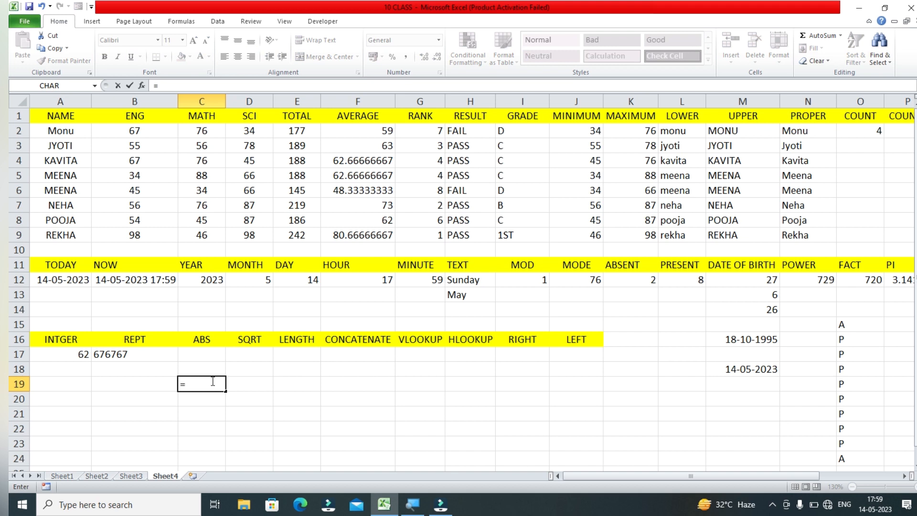
text(23-56)
key(Return)
Step: Get the absolute value of C19 by entering =ABS(C19) under the ABS heading in C17
click(214, 353)
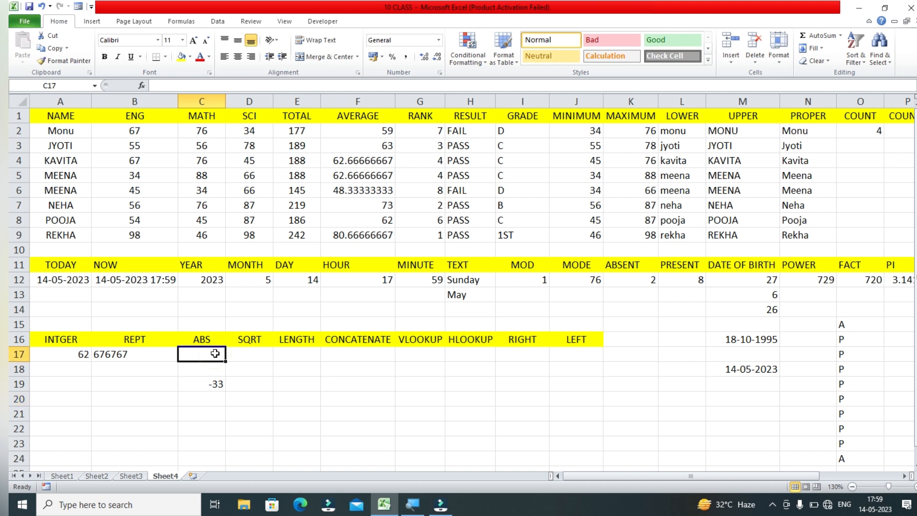
text(=ABS)
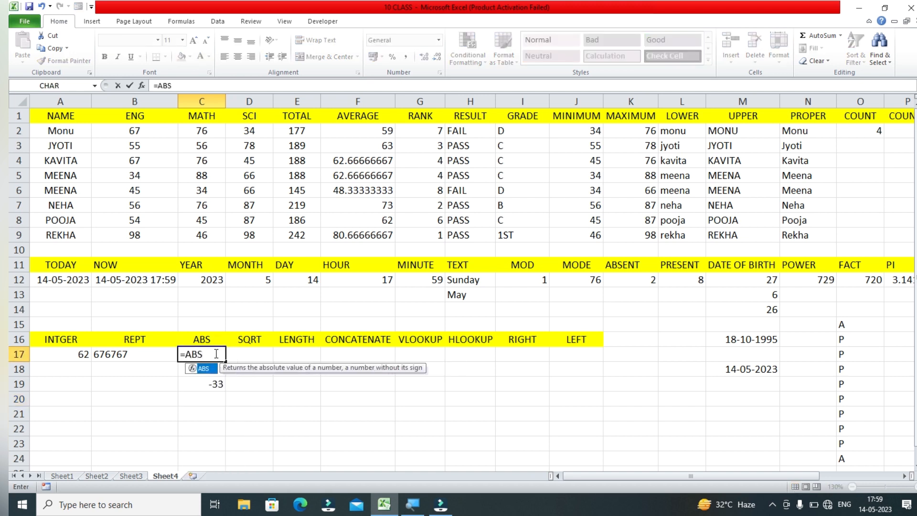
text(()
click(199, 385)
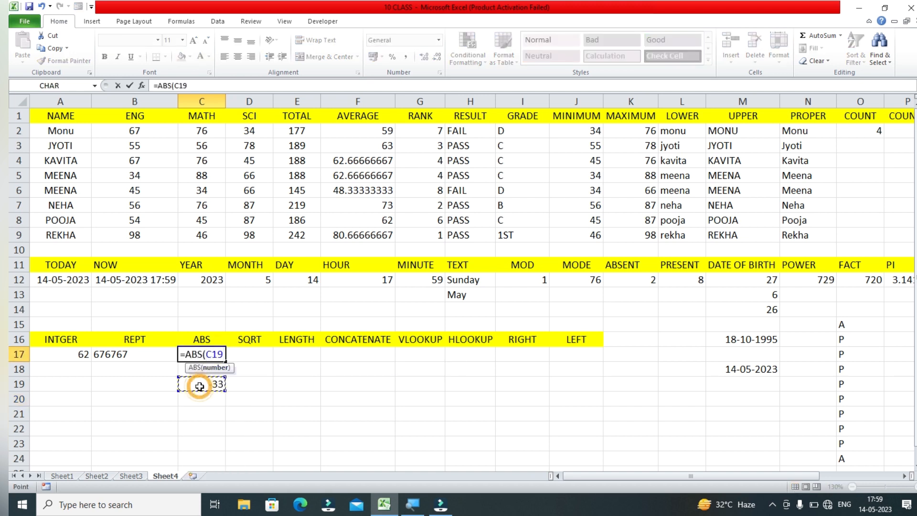
key(Return)
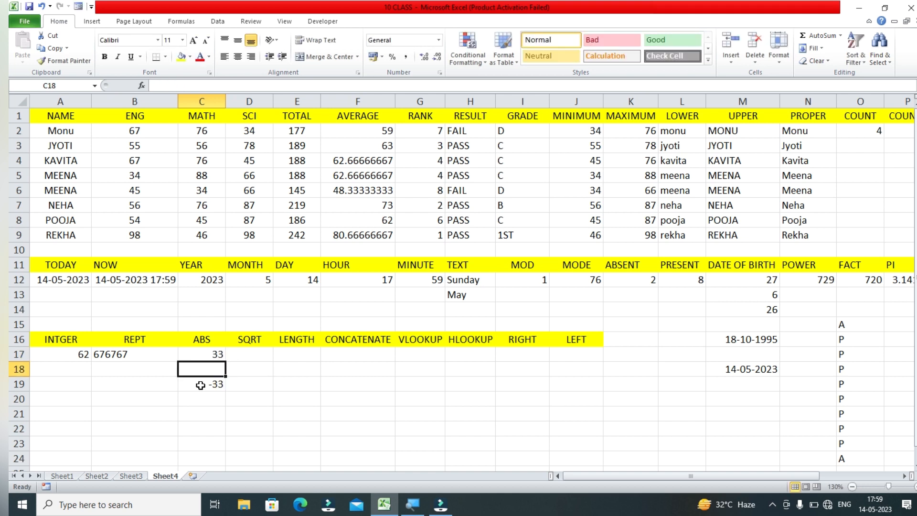
Step: Calculate the square root of 25 by entering =SQRT(25) under the SQRT heading in D17
click(253, 351)
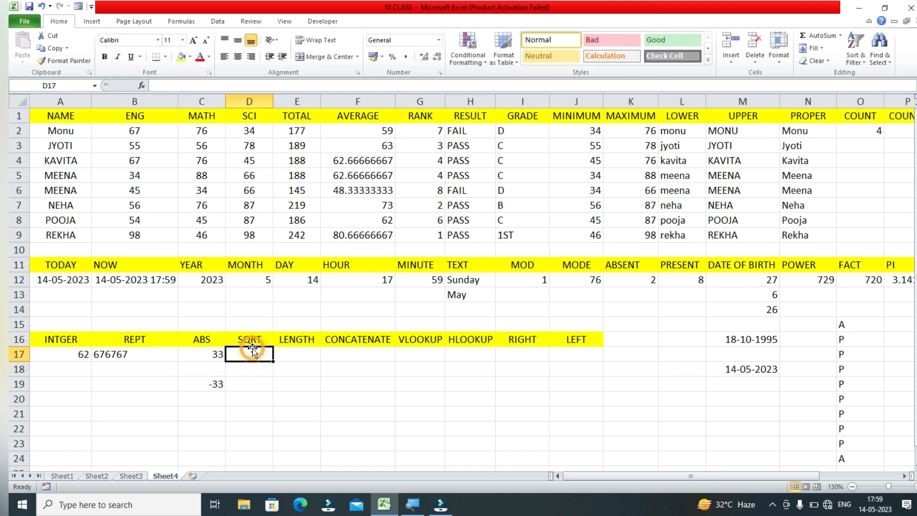
text(=SQRET)
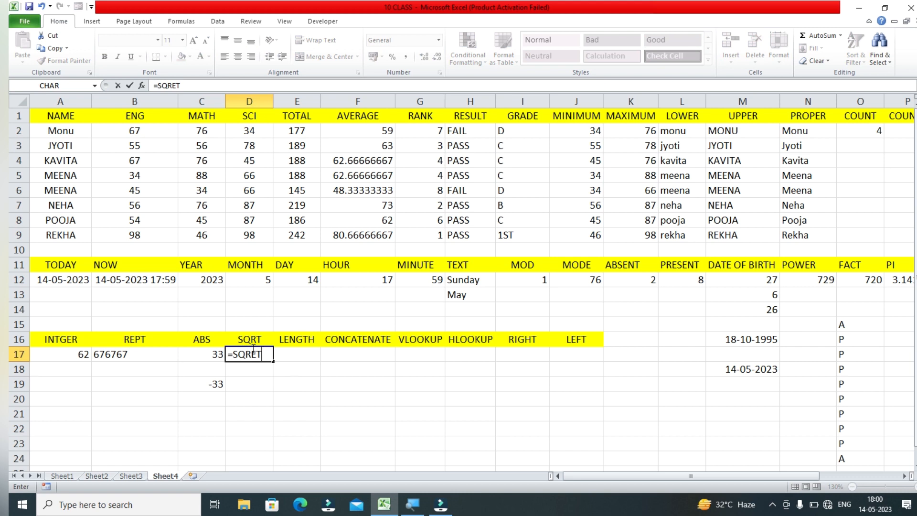
key(BackSpace)
key(BackSpace)
key(Tab)
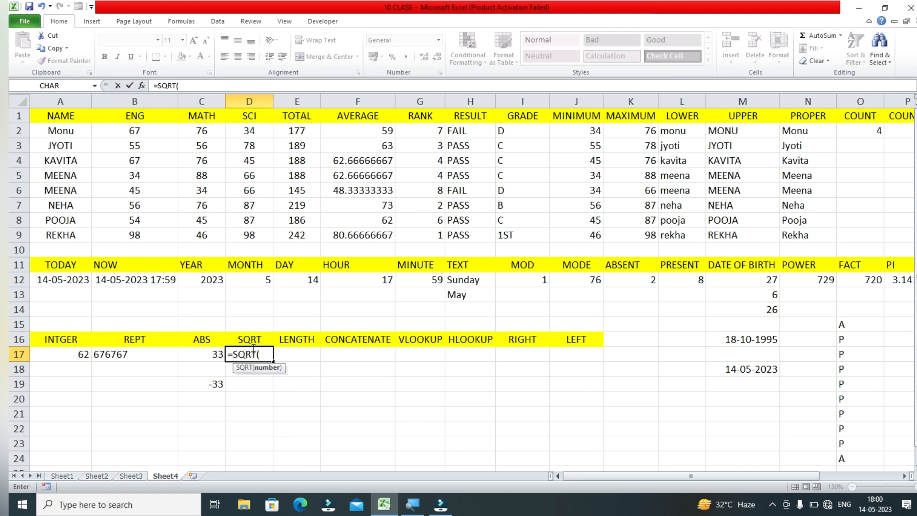
mouse_move(390, 510)
text(2)
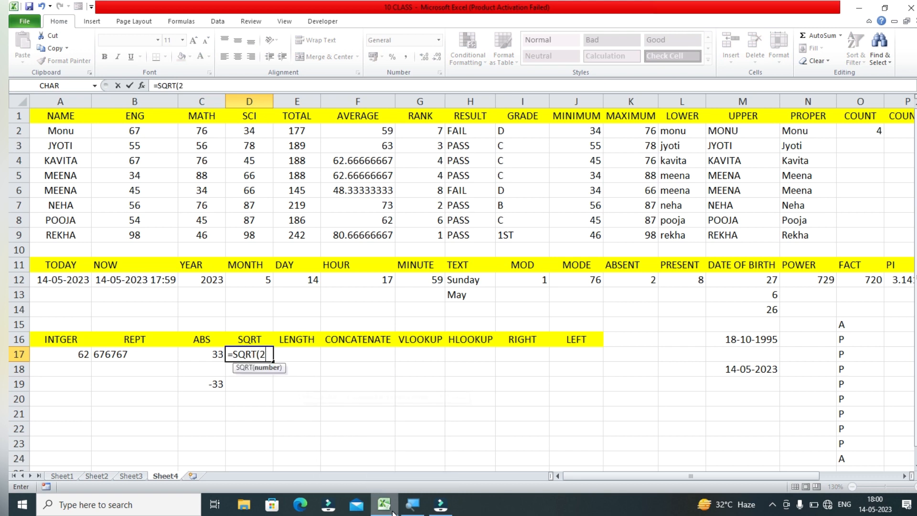
text(5))
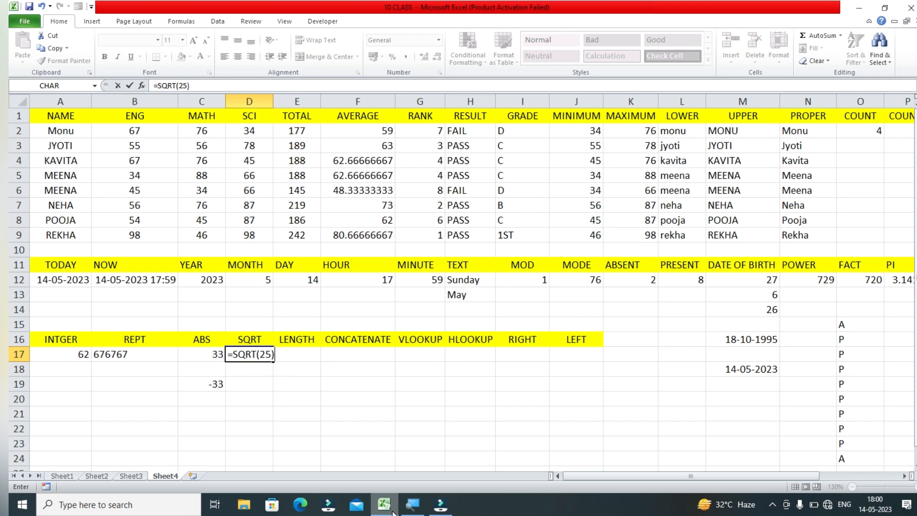
key(Return)
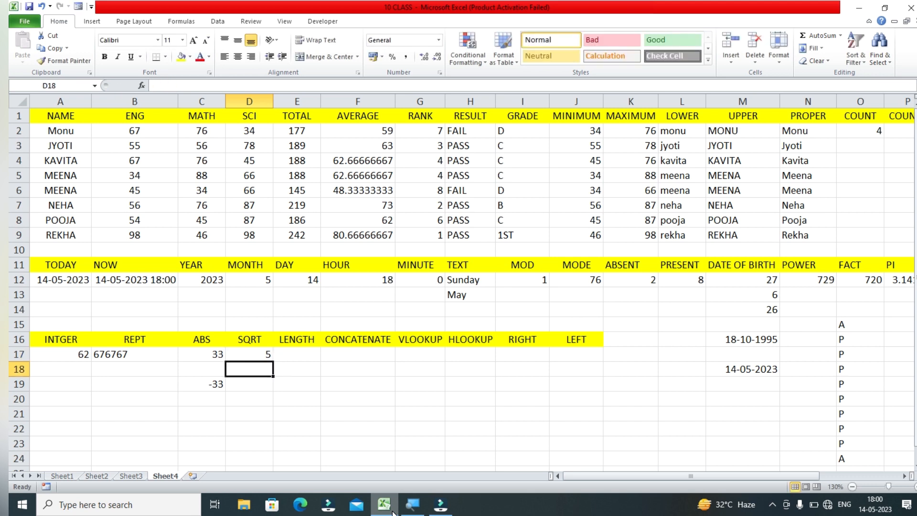
Step: Count the characters of the student name in A2 by entering =LEN(A2) under the LENGTH heading in E17
click(304, 352)
text(=L)
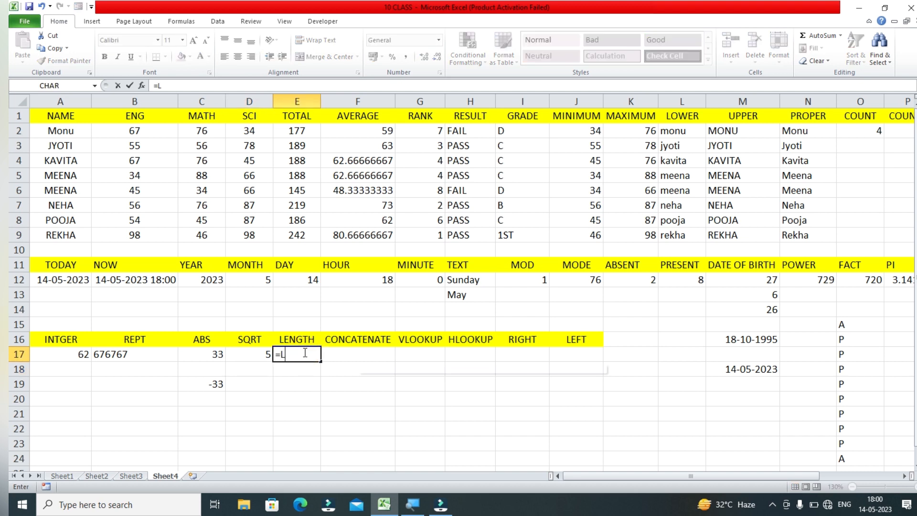
text(EN()
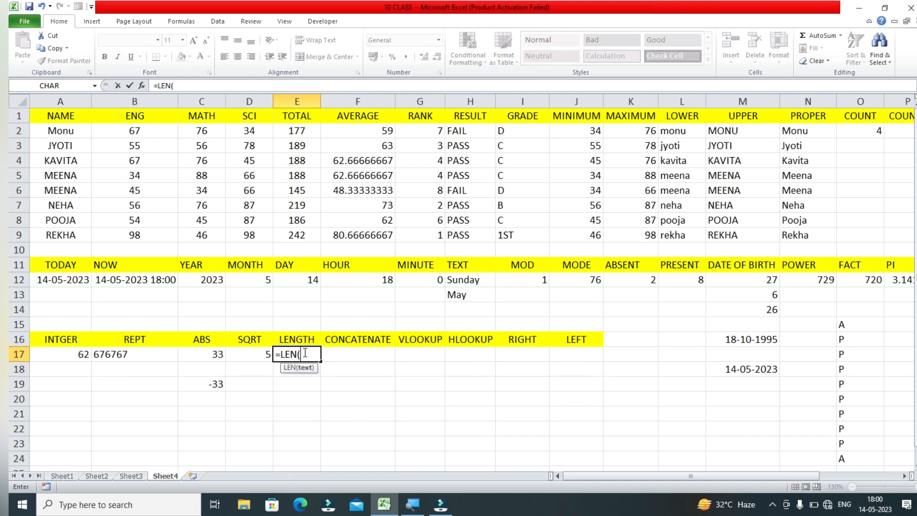
click(61, 131)
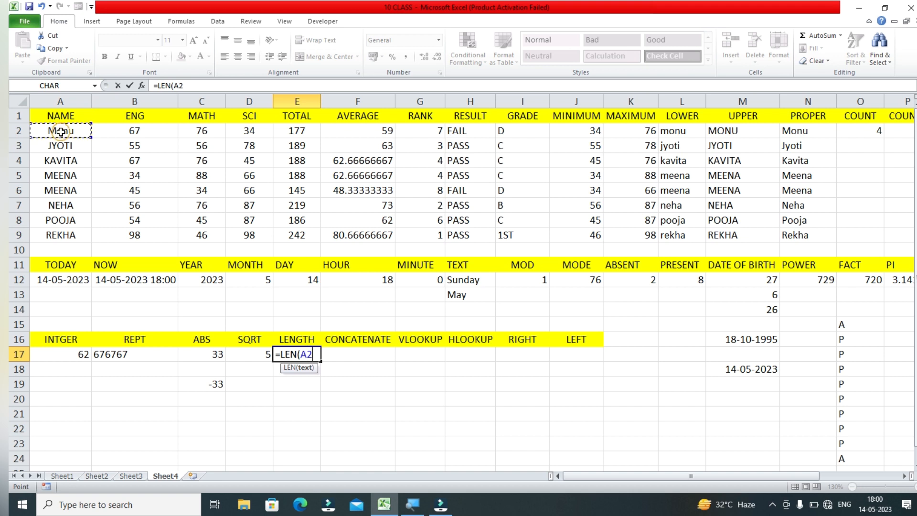
text())
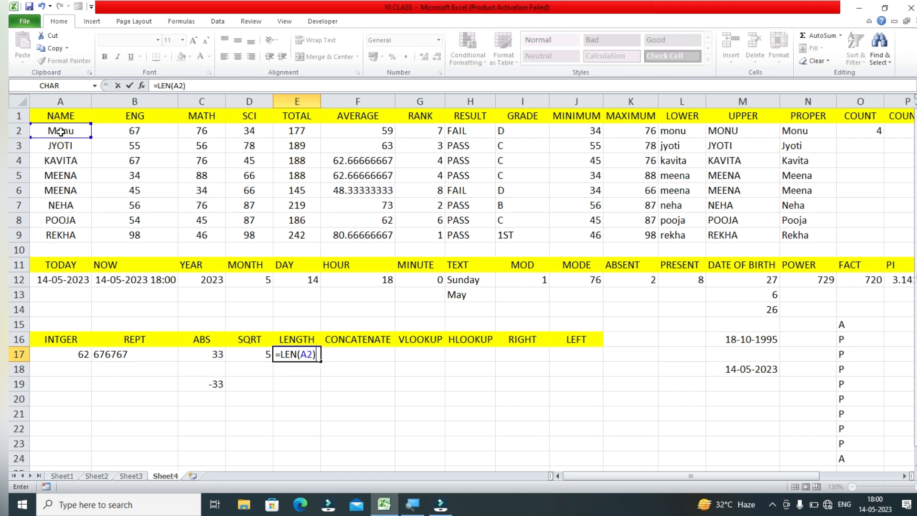
key(Return)
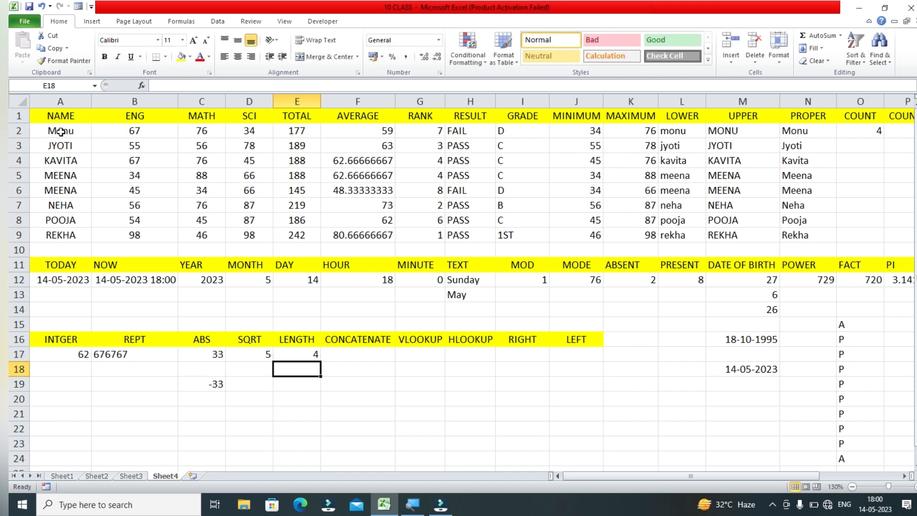
Step: Count the digits of the first student's total by entering =LEN(E2) in E18
text(=LEN()
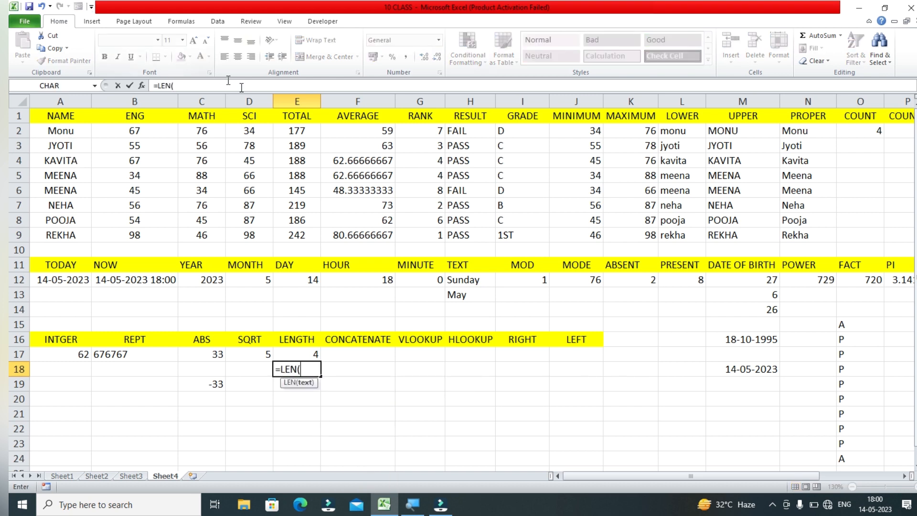
click(287, 132)
text())
key(Return)
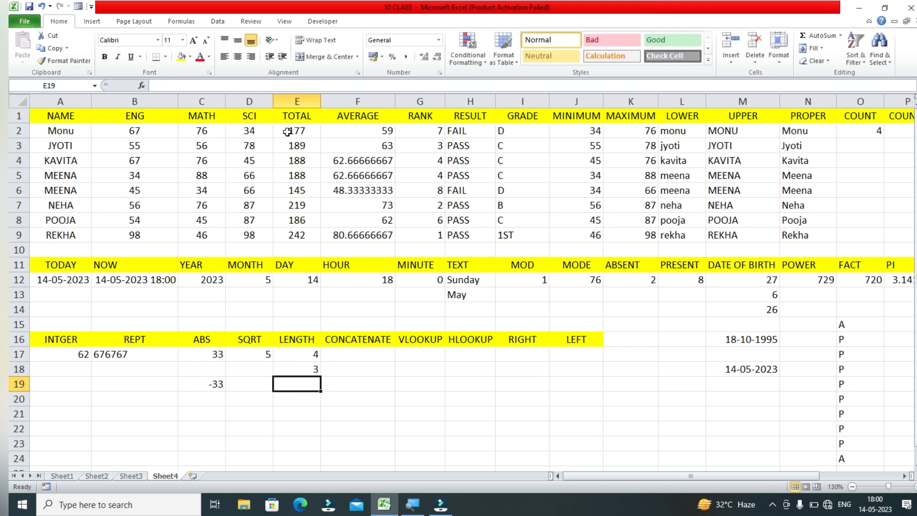
Step: Enter the sample letters A, B, C and D one below another in C21 to C24
click(353, 354)
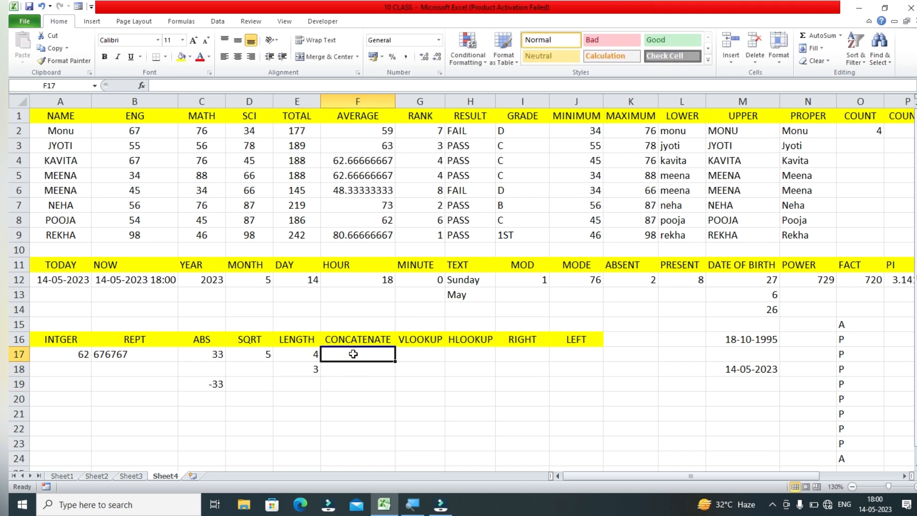
click(146, 419)
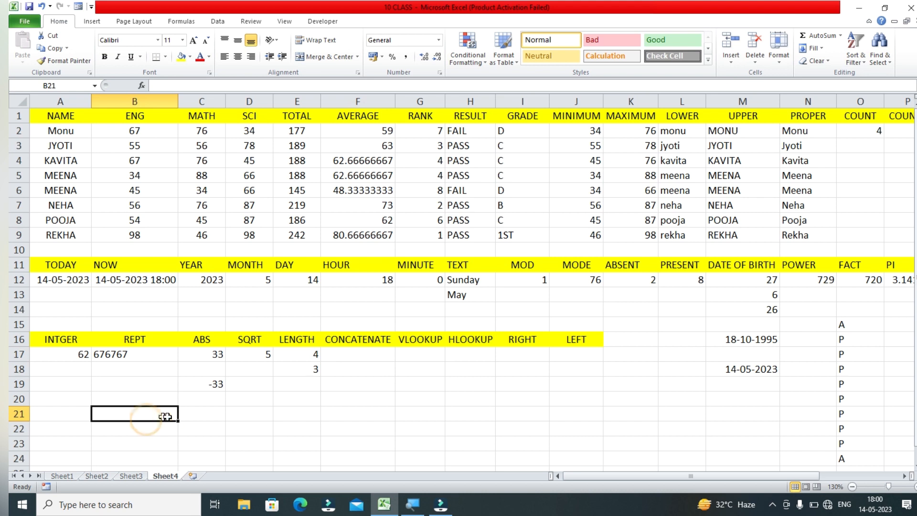
click(189, 416)
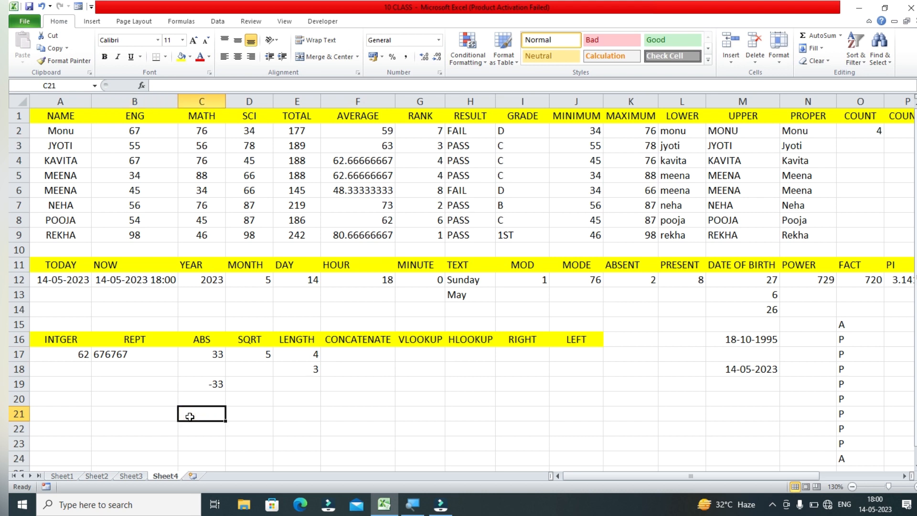
text(A)
key(Return)
text(B)
key(Return)
text(C)
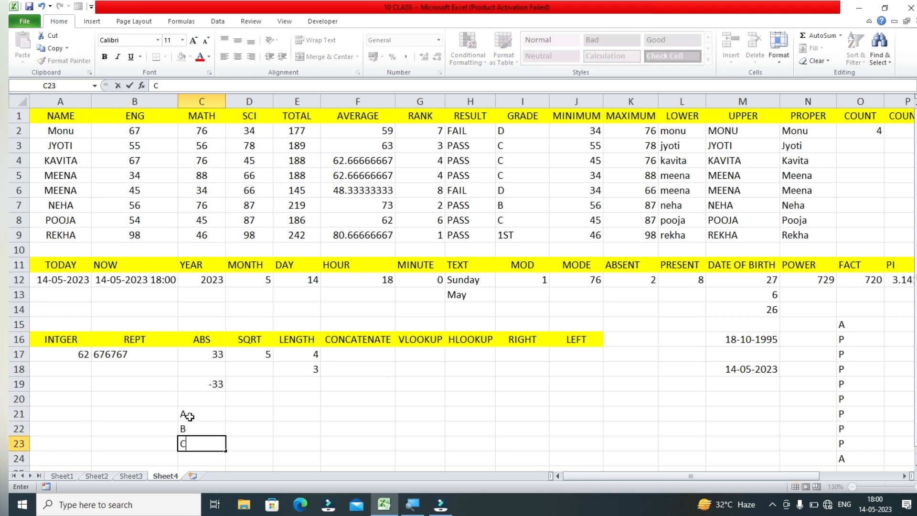
key(Return)
text(D)
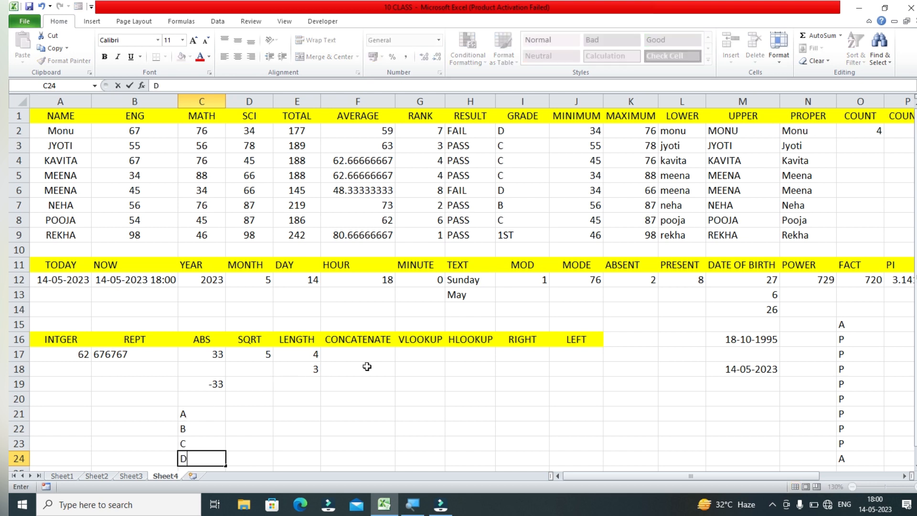
Step: Join the four sample letters by entering =CONCATENATE(C21,C22,C23,C24) under the CONCATENATE heading in F17
click(365, 354)
text(=CON)
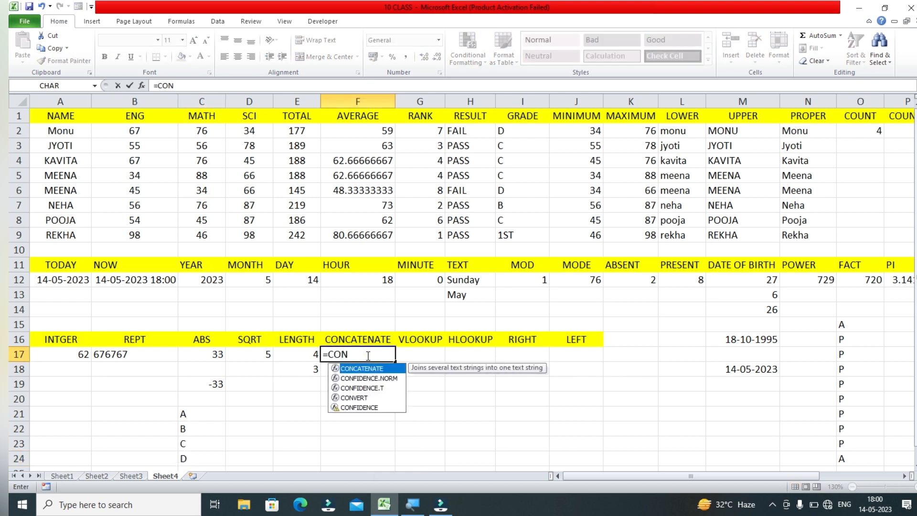
key(Tab)
click(208, 413)
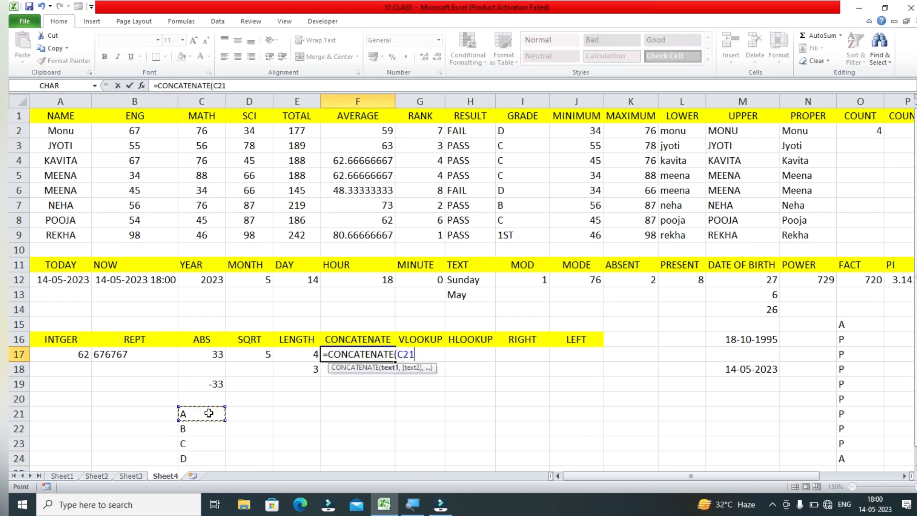
text(,)
click(203, 429)
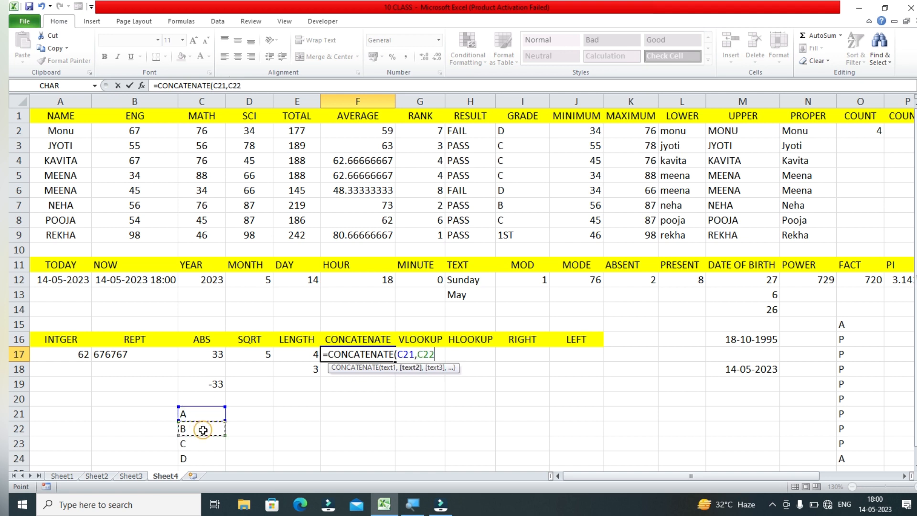
text(,)
click(199, 445)
text(,)
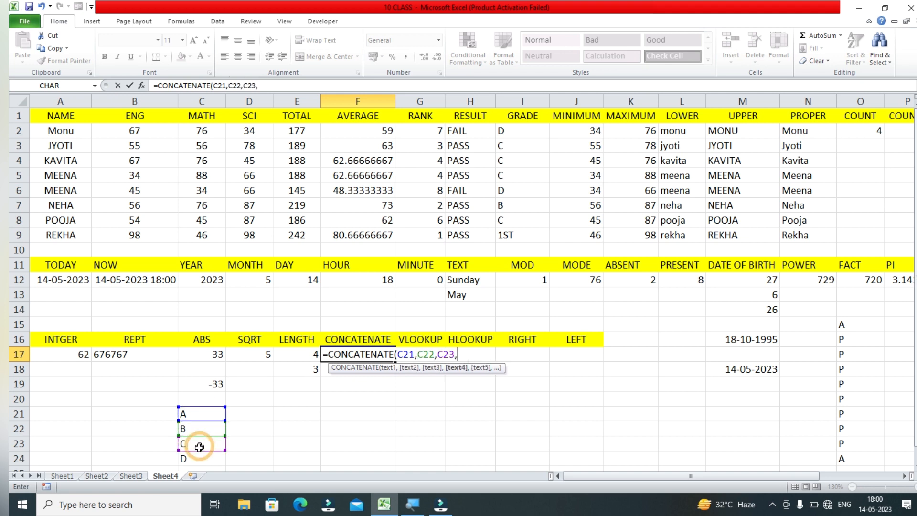
click(198, 459)
key(Return)
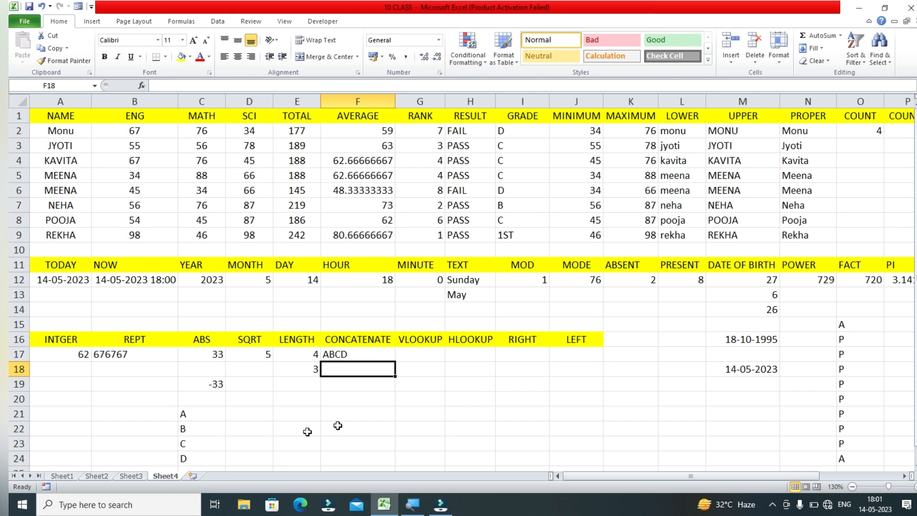
Step: Look up a student's total by entering =VLOOKUP(G18,A1:E9,5,0) under the VLOOKUP heading in G17
click(432, 358)
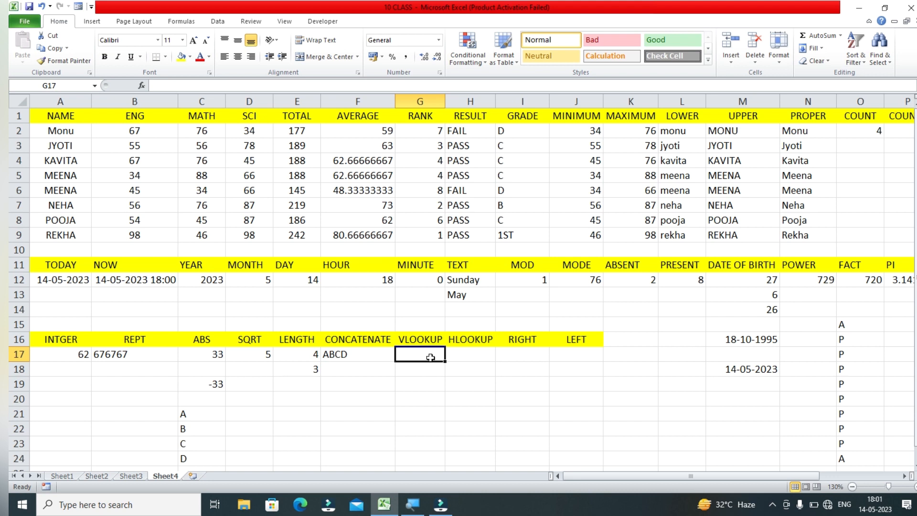
text(=)
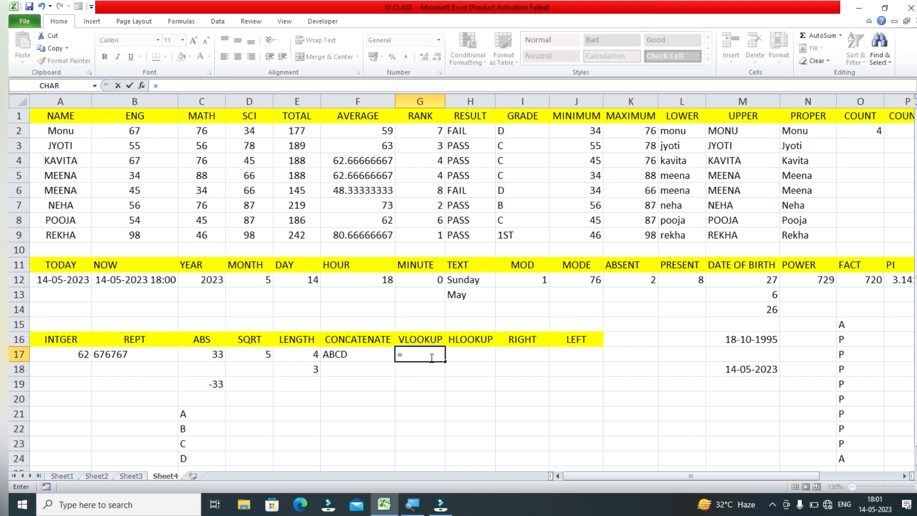
text(vl)
key(Tab)
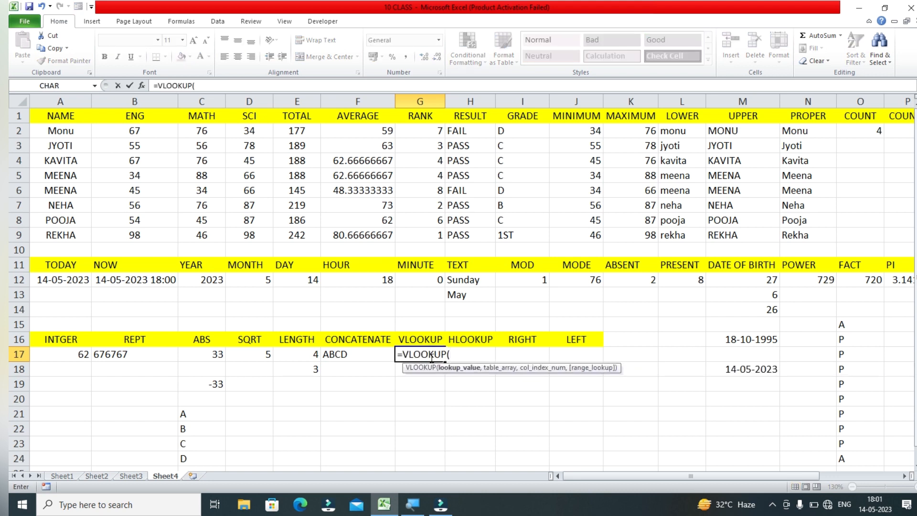
click(398, 371)
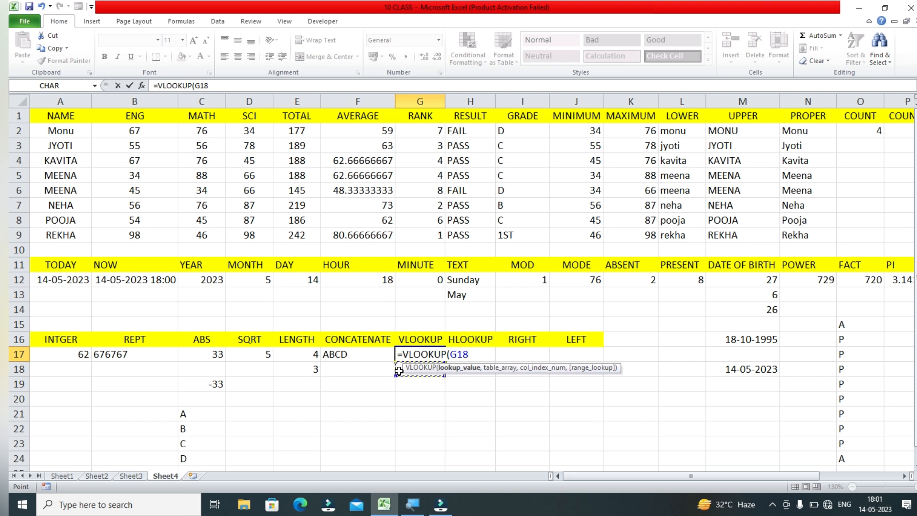
text(,)
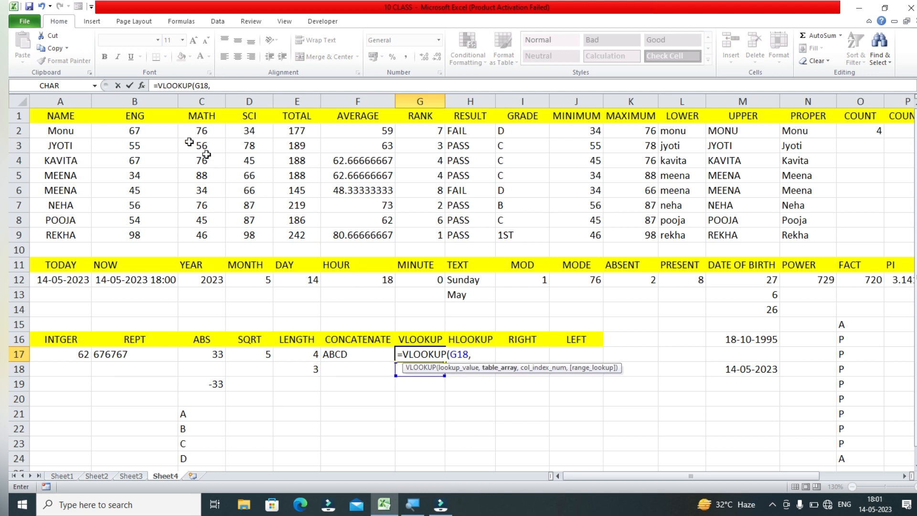
drag(71, 118, 296, 234)
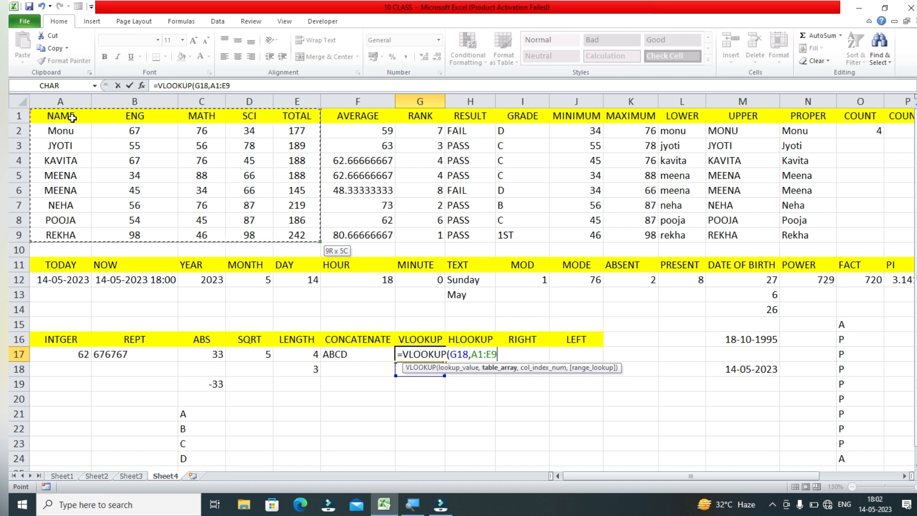
text(,)
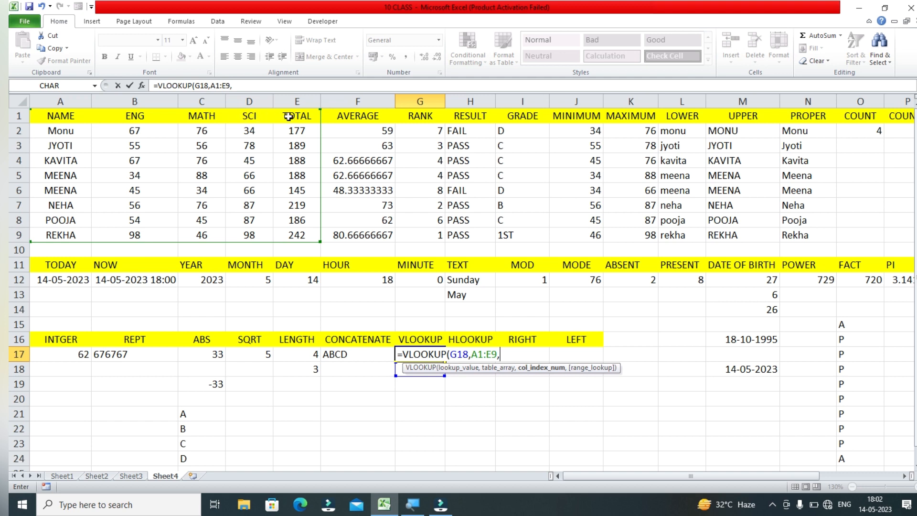
text(5,)
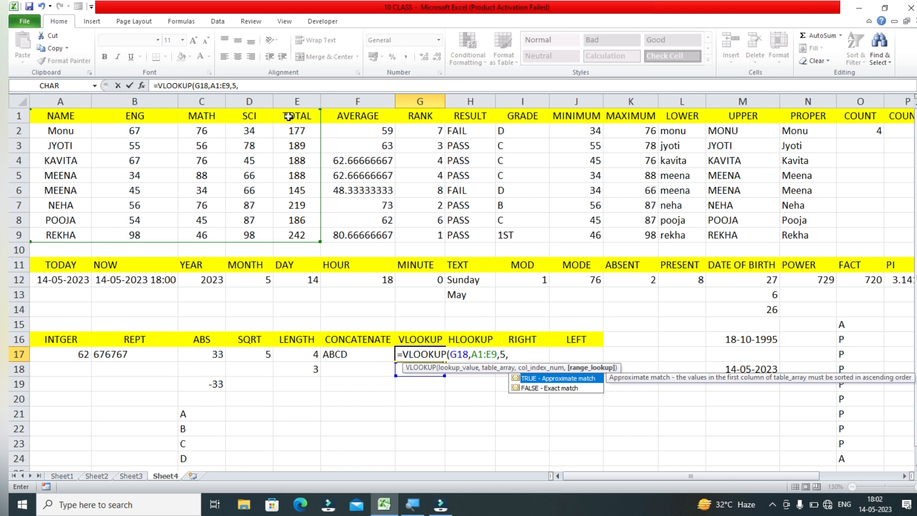
text(0)
key(Return)
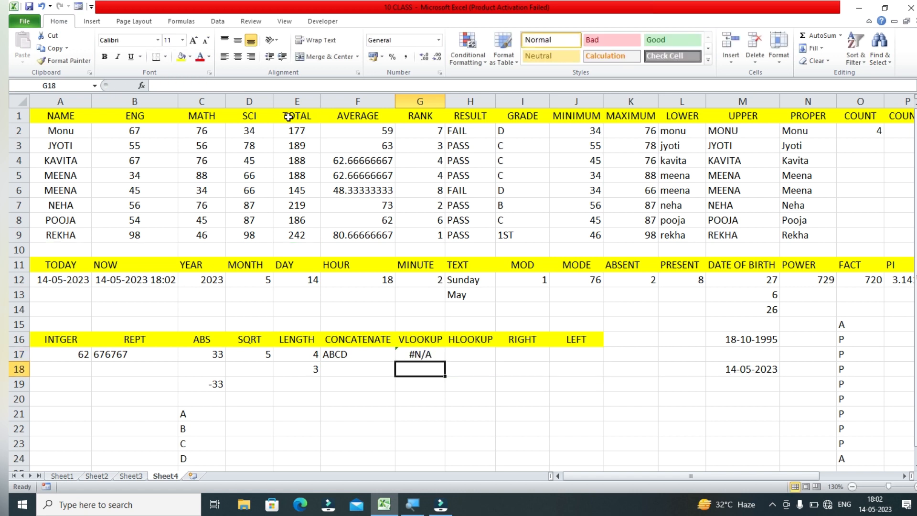
Step: Enter the first student's name as the lookup value in G18, and replace it with the student name from row 7
text(MONU)
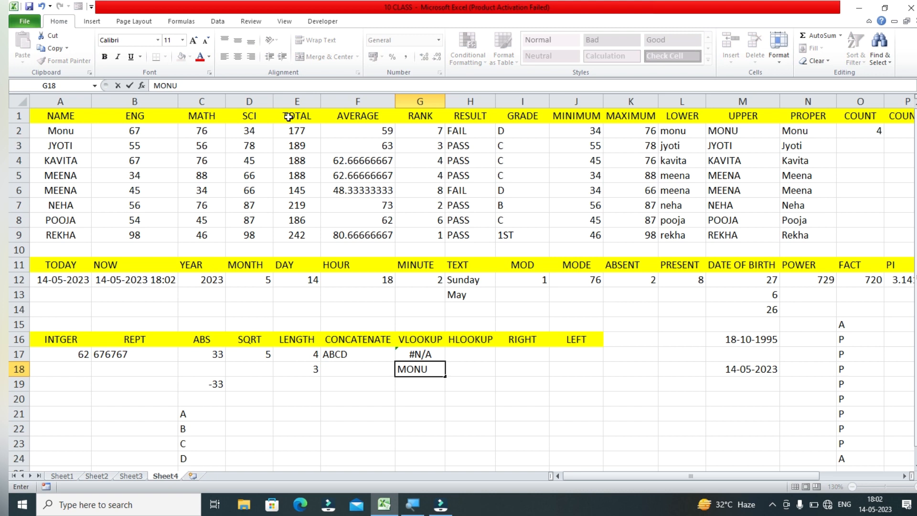
key(Return)
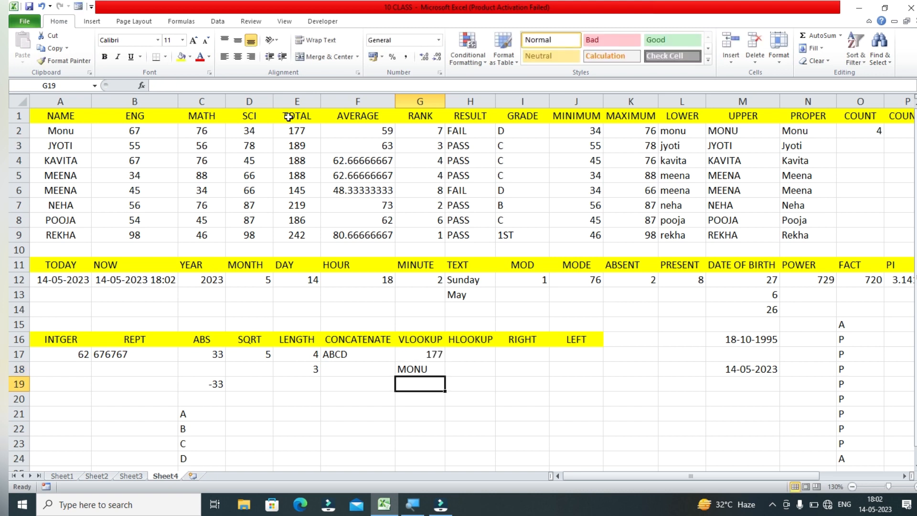
key(Up)
text(NEHA)
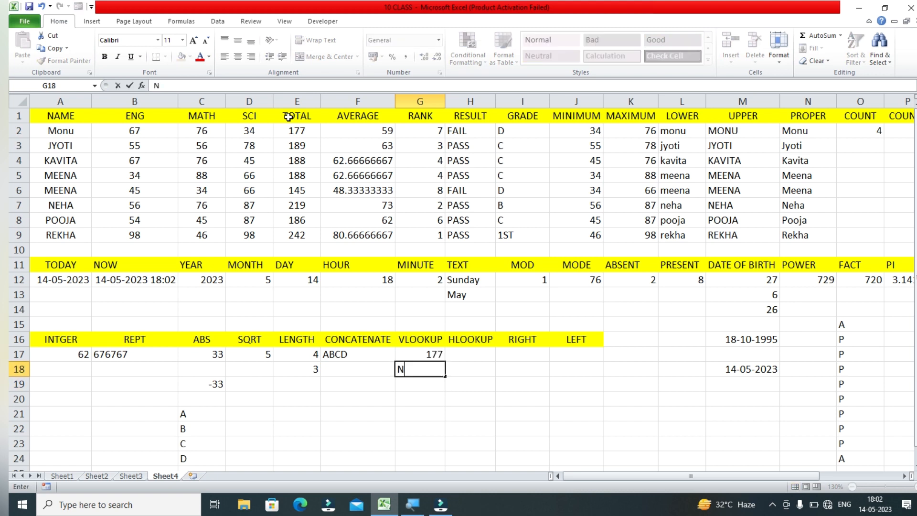
key(Return)
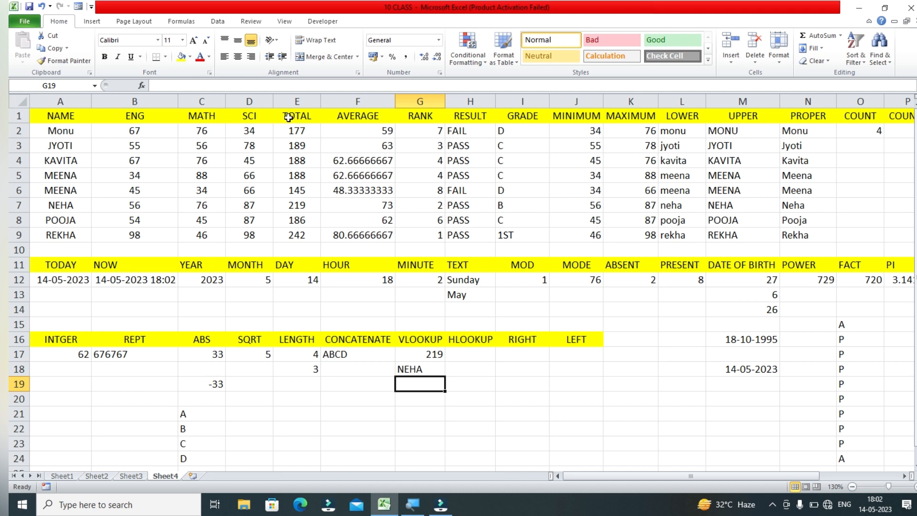
Step: Set the column index of the VLOOKUP formula in G17 to 2 so it returns the ENG mark
double_click(399, 351)
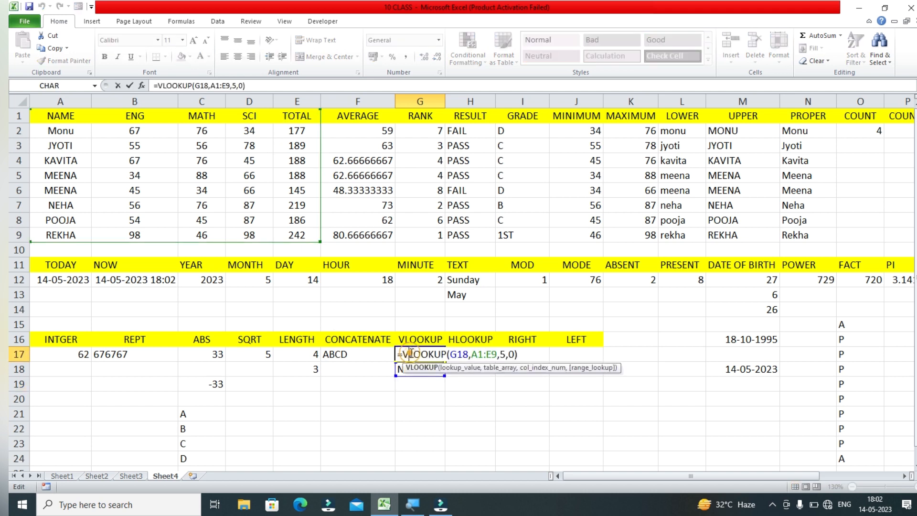
click(524, 354)
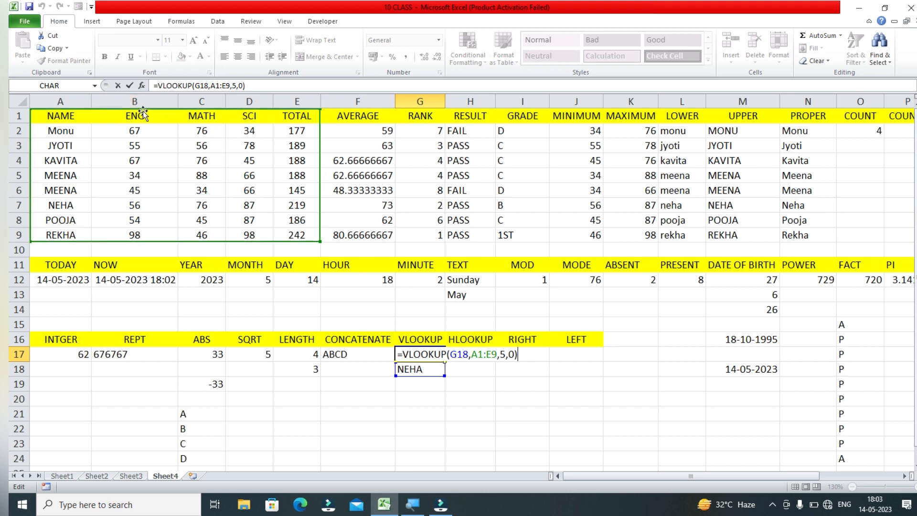
click(503, 354)
key(BackSpace)
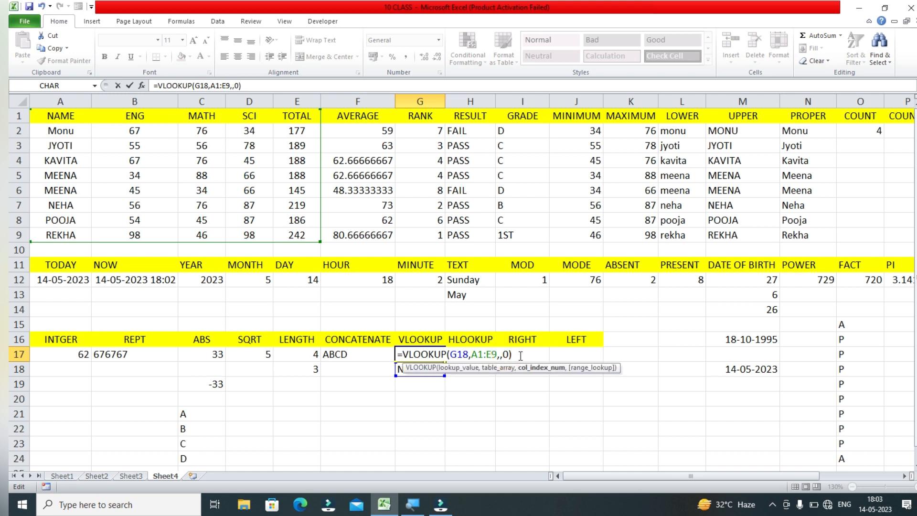
text(2)
click(520, 355)
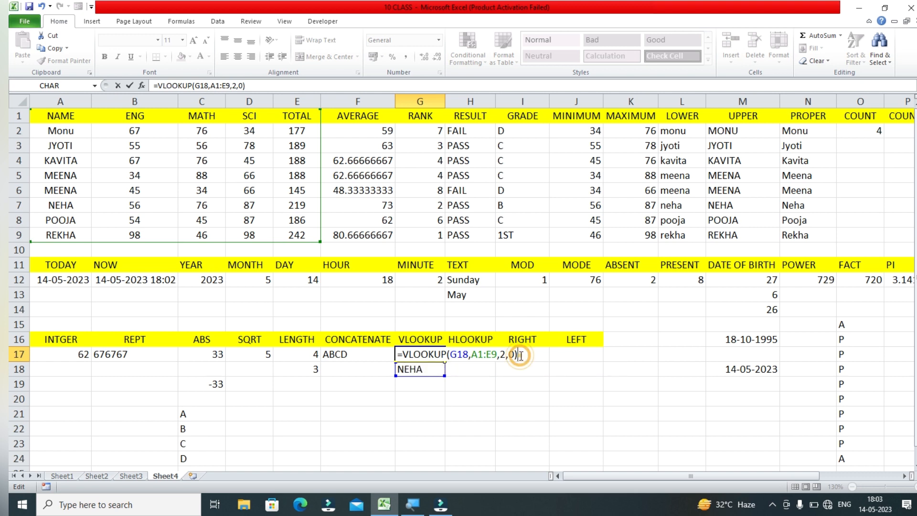
key(Return)
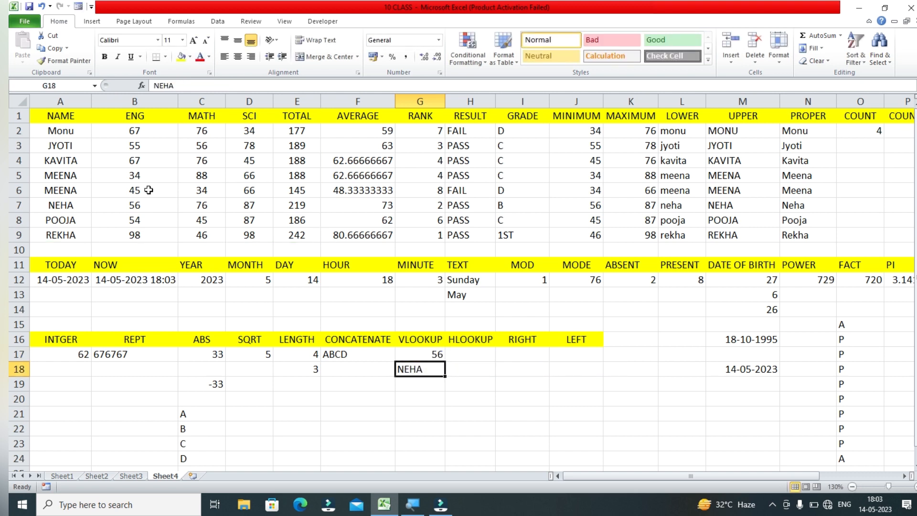
Step: Compare the lookup result with the ENG mark in B7 and review the VLOOKUP formula in G17
click(131, 211)
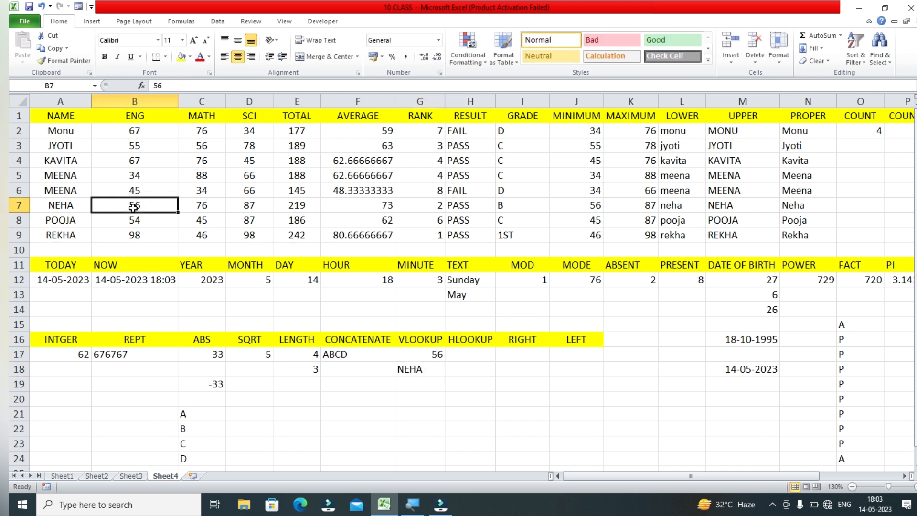
double_click(430, 354)
click(520, 354)
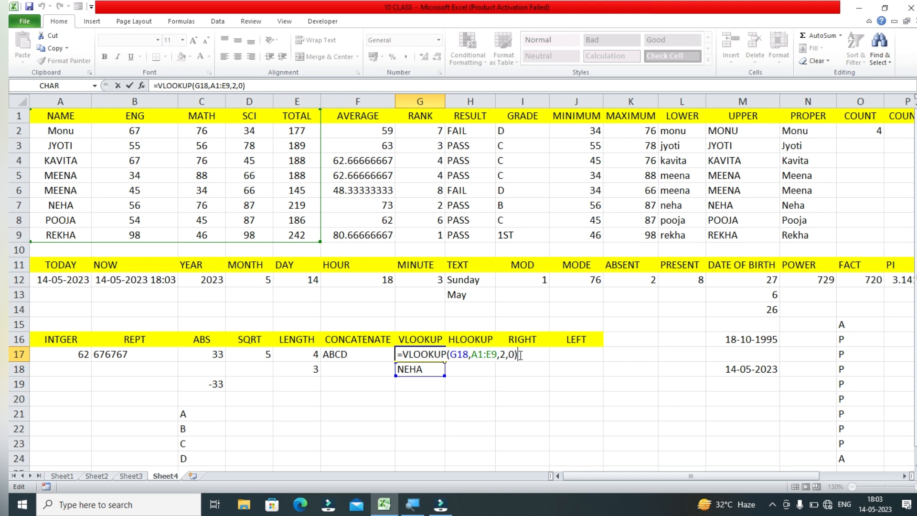
key(Return)
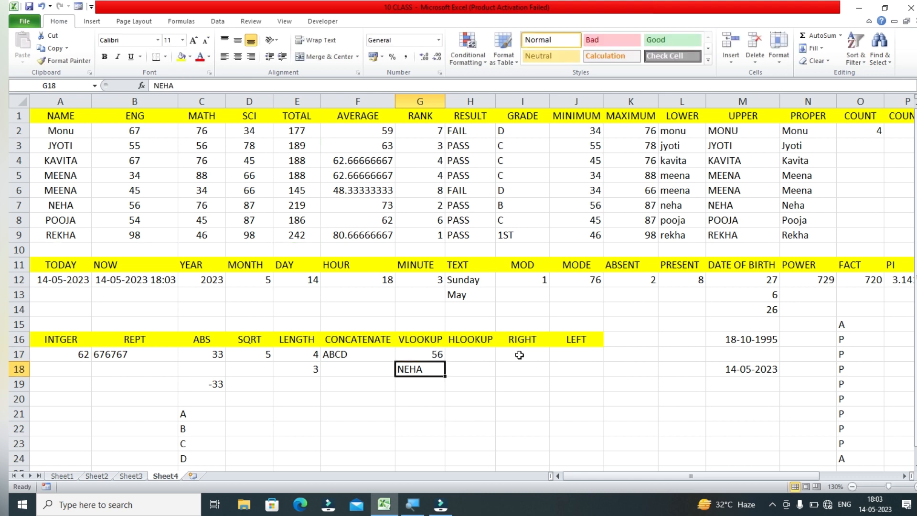
Step: Clear the sample letters from C21 to C24
click(470, 358)
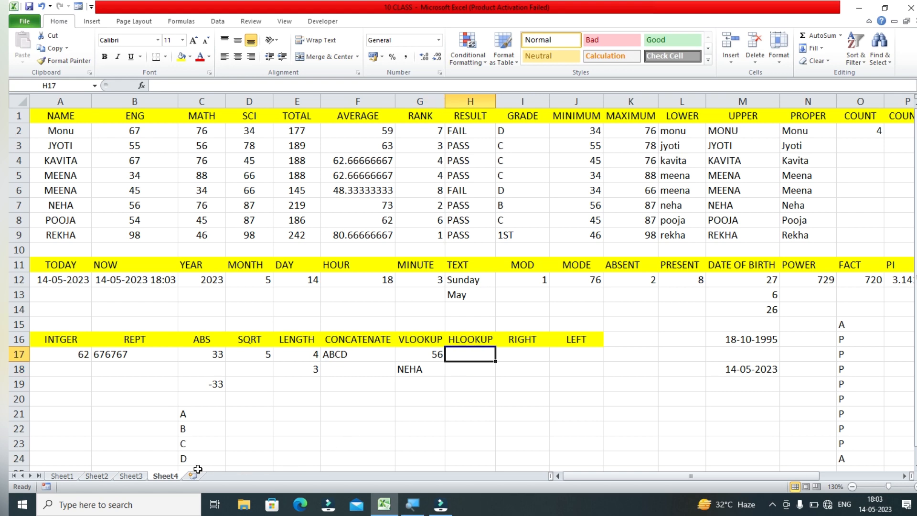
click(186, 412)
key(shift+Down)
key(shift+Down)
key(shift+Down)
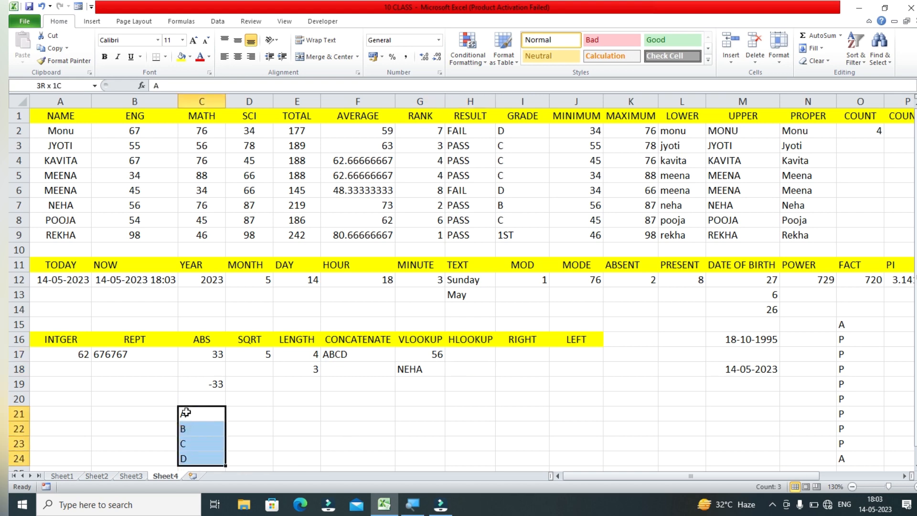
key(shift+Down)
key(Delete)
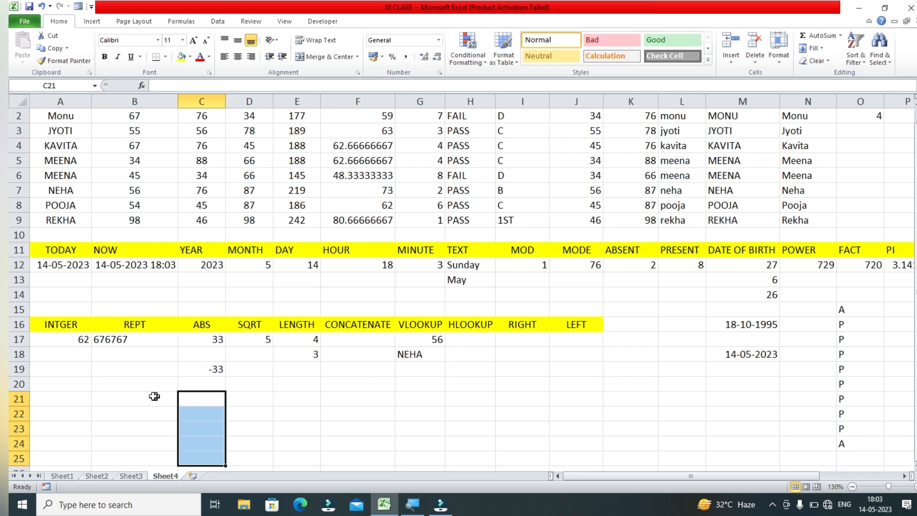
Step: Copy the marks table from NAME to TOTAL, covering A1 to E10
key(Up)
key(Up)
key(Up)
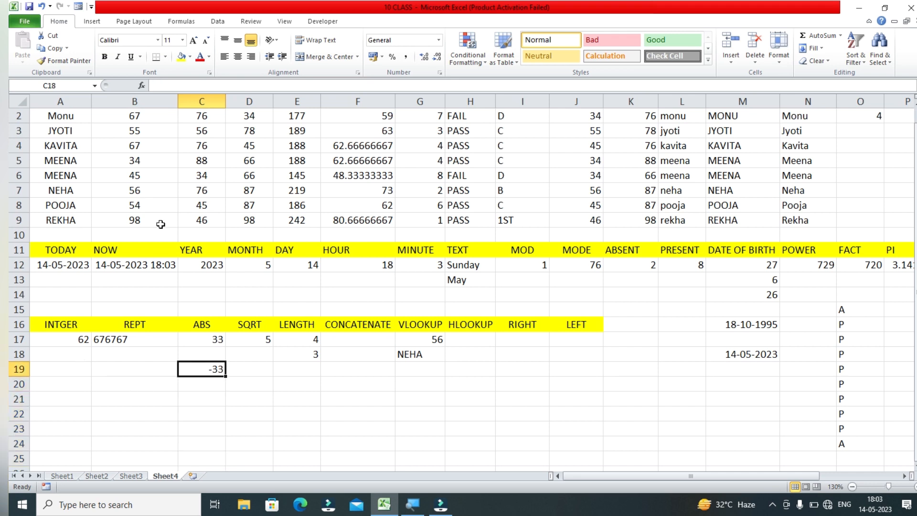
key(Up)
key(Up)
key(Up)
key(Up)
key(Up)
key(Up)
key(Up)
key(Up)
key(Up)
key(Up)
key(Up)
key(Up)
key(Up)
key(Up)
key(Up)
key(Up)
key(Up)
key(Up)
click(60, 117)
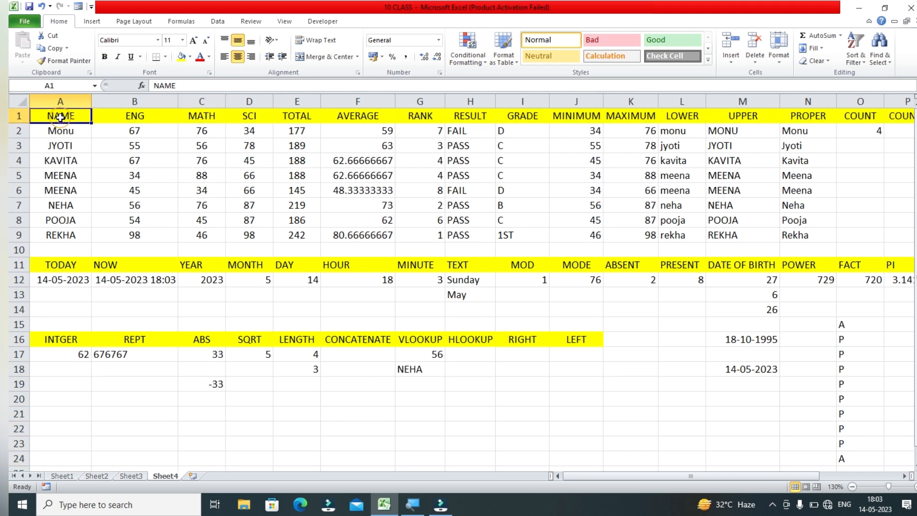
key(shift+Down)
key(shift+Down)
key(shift+Down)
key(shift+Down)
key(shift+Down)
key(shift+Down)
key(shift+Down)
key(shift+Down)
key(shift+Down)
key(shift+Right)
key(shift+Right)
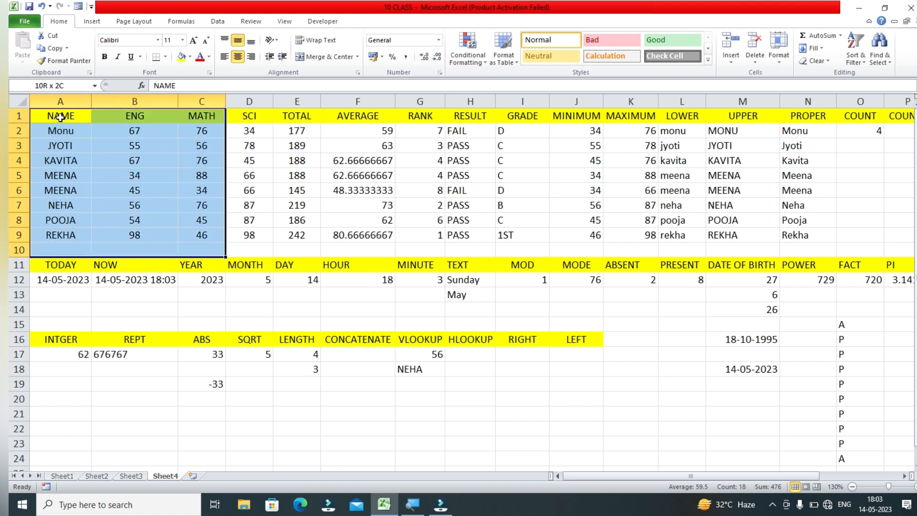
key(shift+Right)
key(shift+Right)
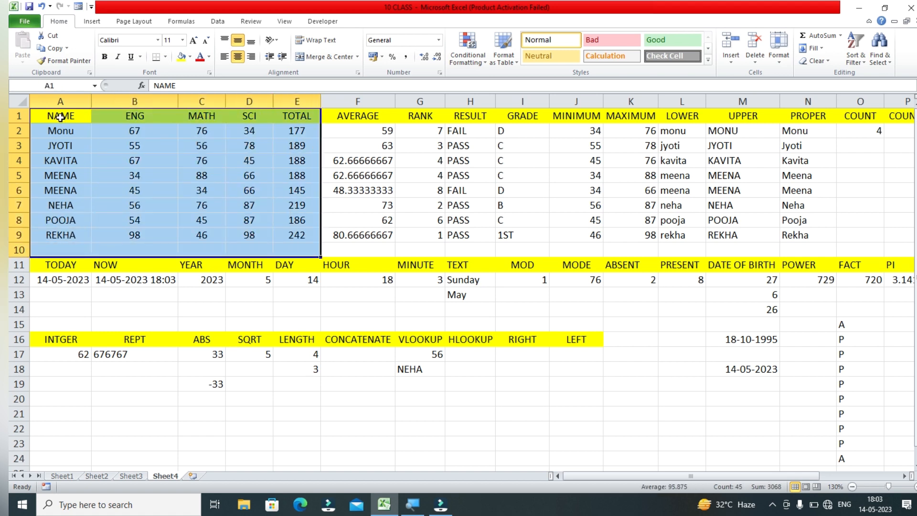
key(ctrl+c)
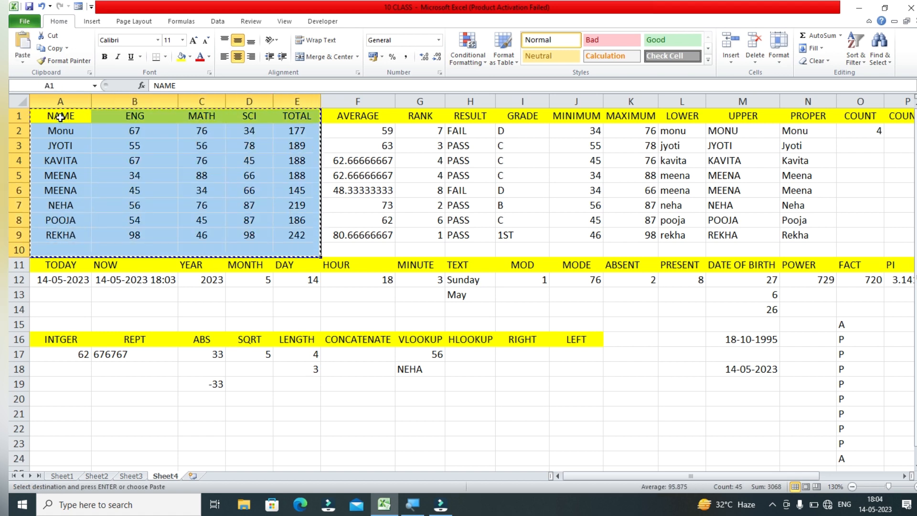
Step: Paste the copied marks table transposed, starting at A21
click(48, 417)
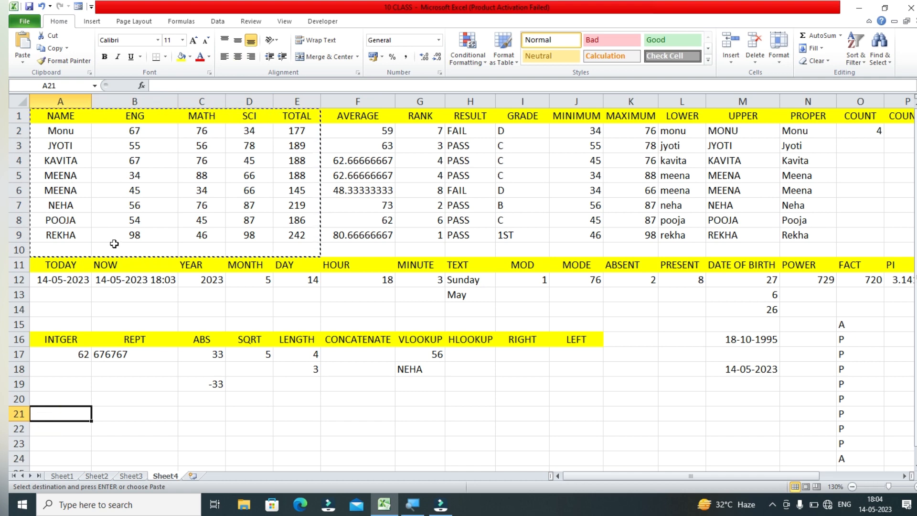
key(shift+Down)
key(shift+Down)
key(shift+Down)
key(shift+Down)
key(shift+Down)
key(shift+Down)
key(shift+Down)
key(shift+Down)
key(shift+Right)
key(shift+Right)
key(shift+Right)
key(shift+Right)
key(shift+Right)
key(shift+Right)
key(shift+Right)
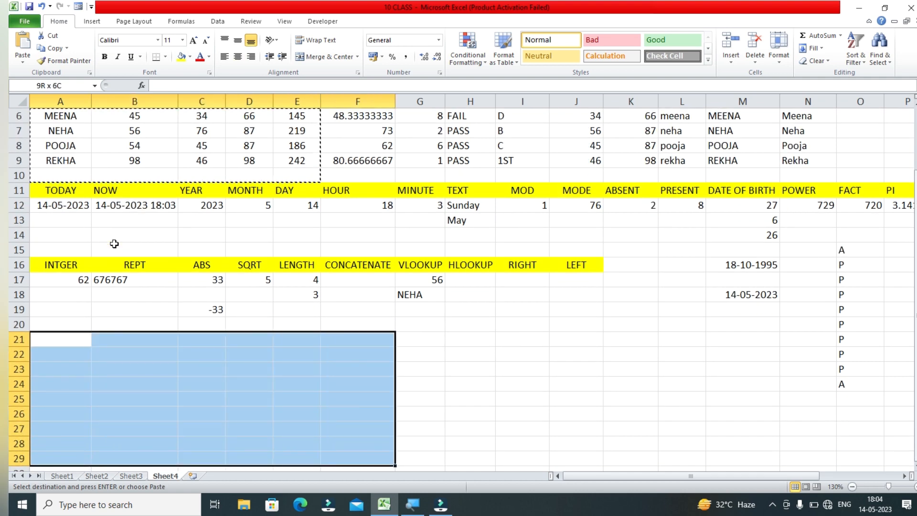
click(23, 62)
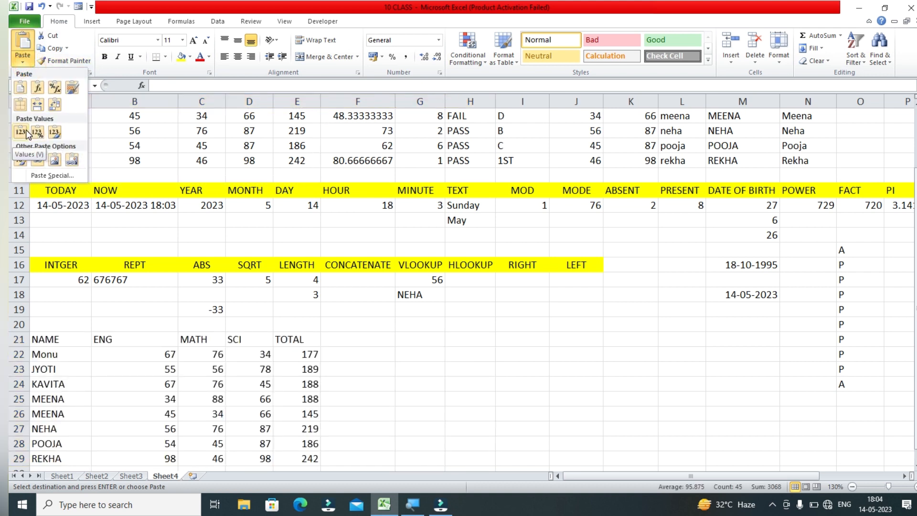
click(53, 106)
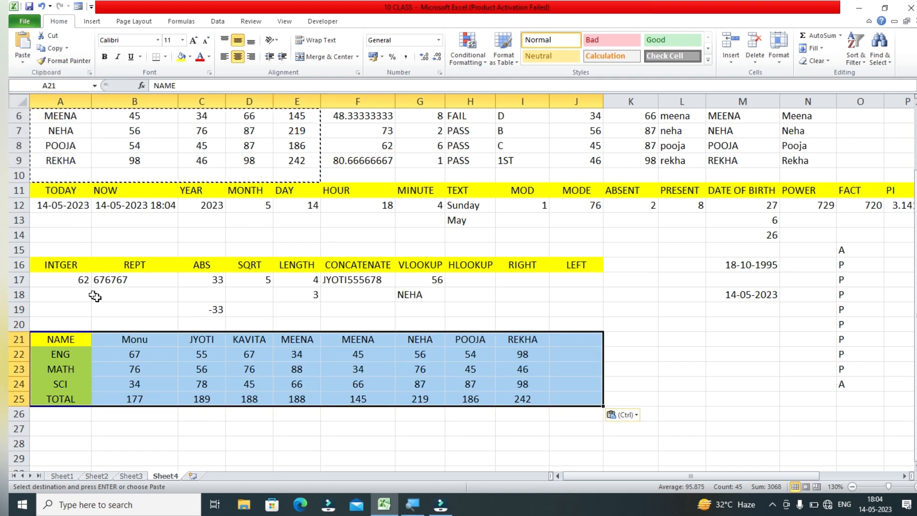
Step: In H17, enter an HLOOKUP of H18 in A21:I25 with row index 5 and match 0, and put the student name from E21 in H18
click(466, 279)
text(=HLOOKUP()
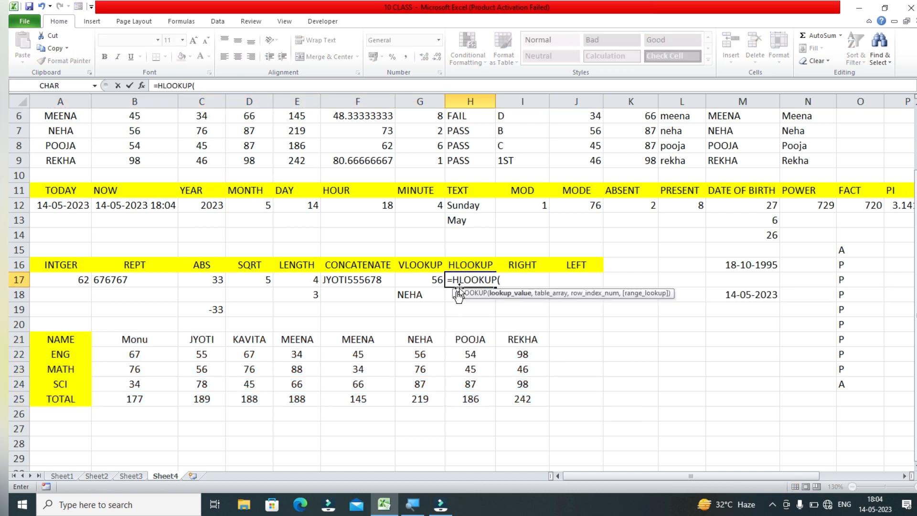
click(451, 295)
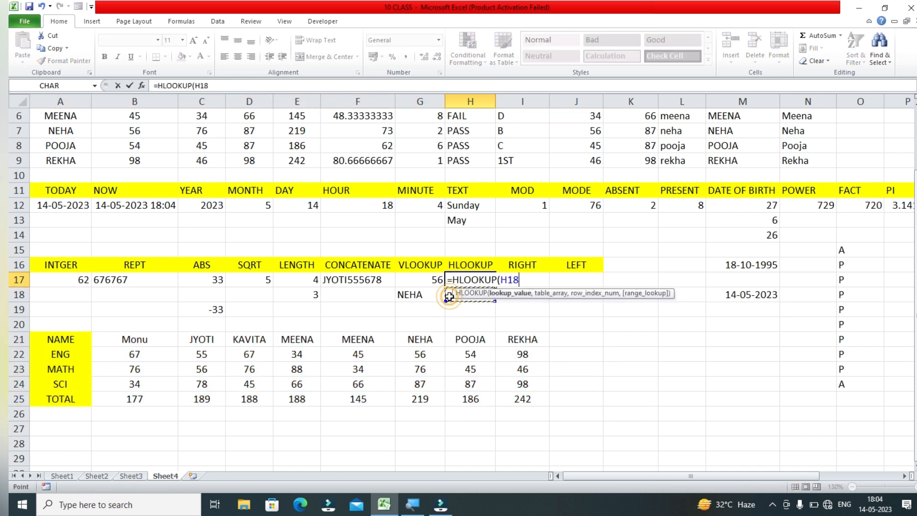
text(,)
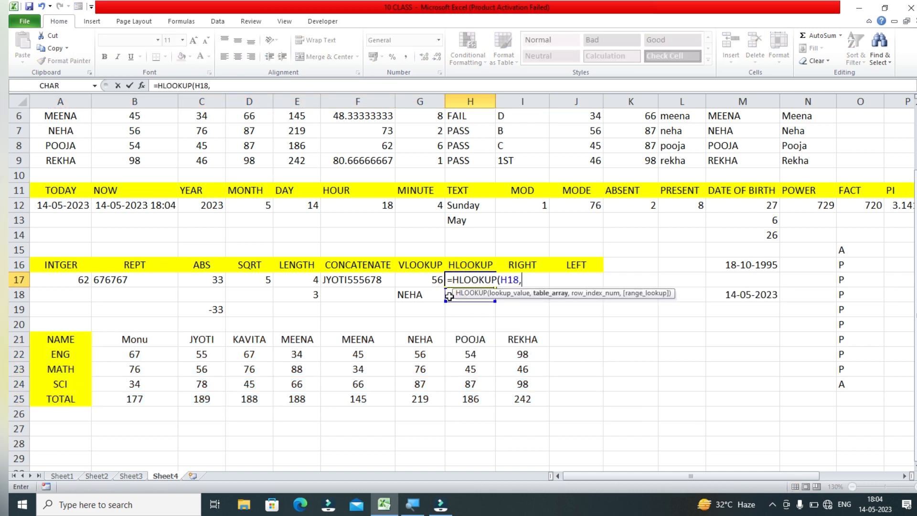
click(41, 342)
key(shift+Down)
key(shift+Down)
key(shift+Down)
key(shift+Down)
key(shift+Right)
key(shift+Right)
key(shift+Right)
key(shift+Right)
key(shift+Right)
key(shift+Right)
key(shift+Right)
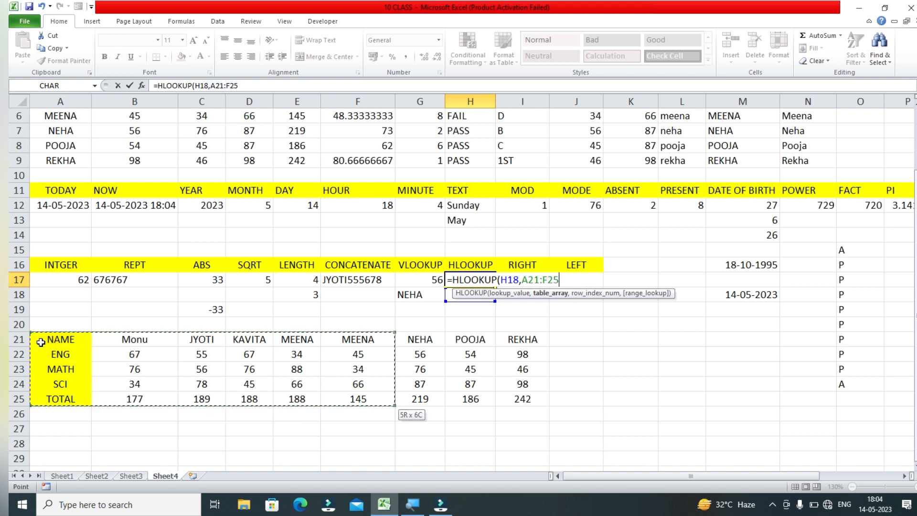
key(shift+Right)
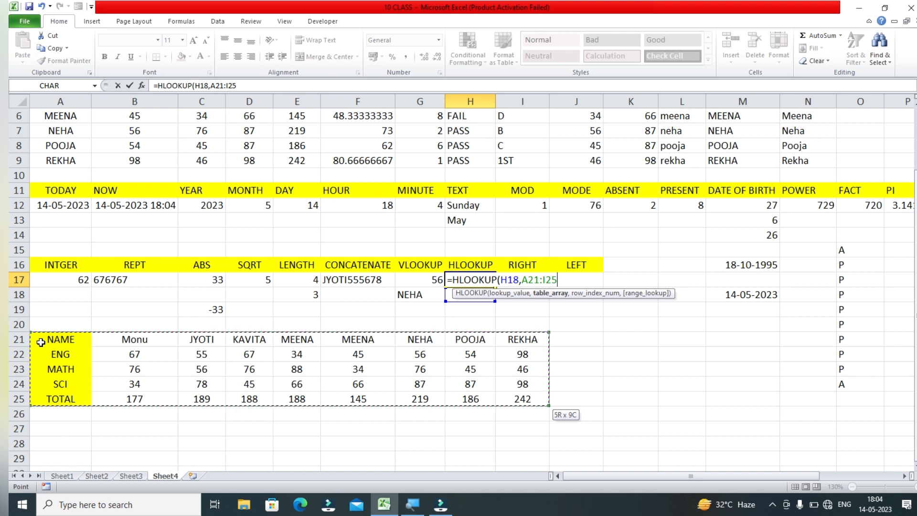
text(,)
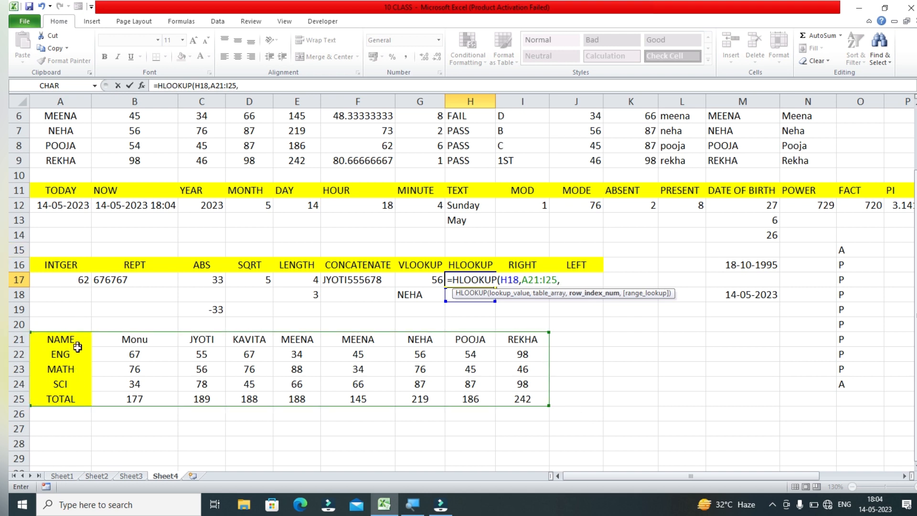
text(5,0)
key(Return)
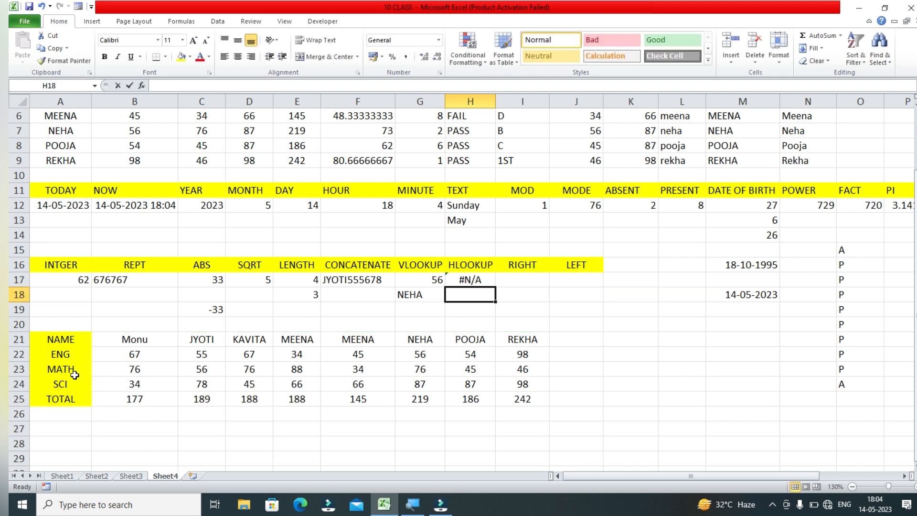
text(MEENA)
key(Return)
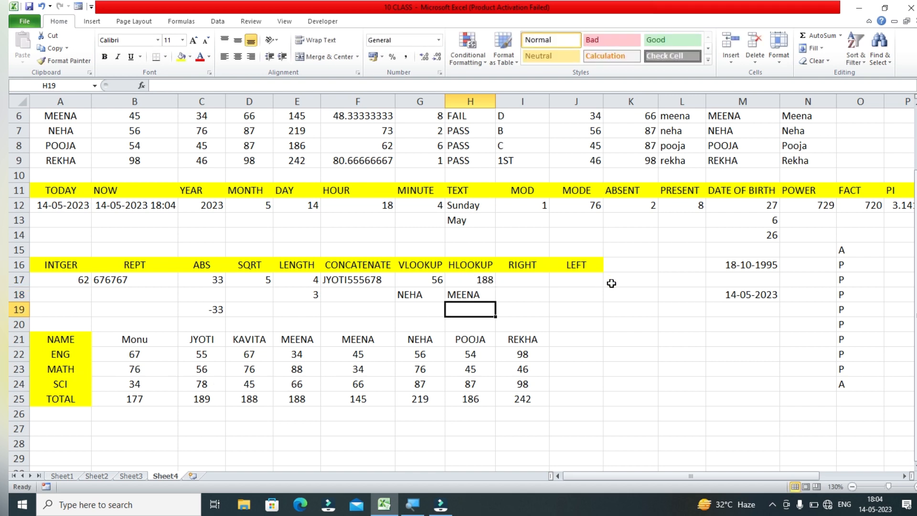
Step: Enter an eight-letter sample first name in capitals in K18 as the source text for the RIGHT and LEFT formulas
click(641, 290)
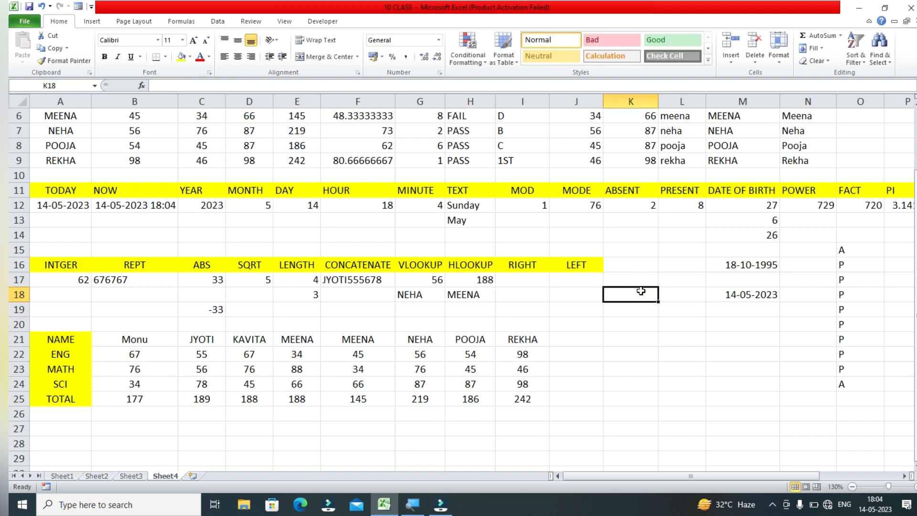
text(PRIYaka)
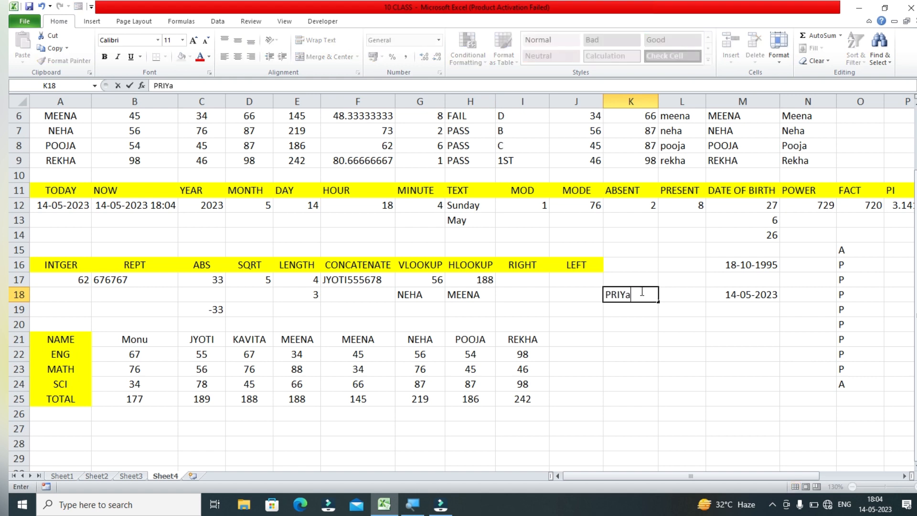
key(BackSpace)
key(BackSpace)
key(BackSpace)
text(A)
key(BackSpace)
key(BackSpace)
key(BackSpace)
key(BackSpace)
key(BackSpace)
text(PRIYANKA)
click(638, 332)
Step: In I17 under RIGHT, enter a RIGHT formula that extracts the last 4 characters of K18
click(527, 279)
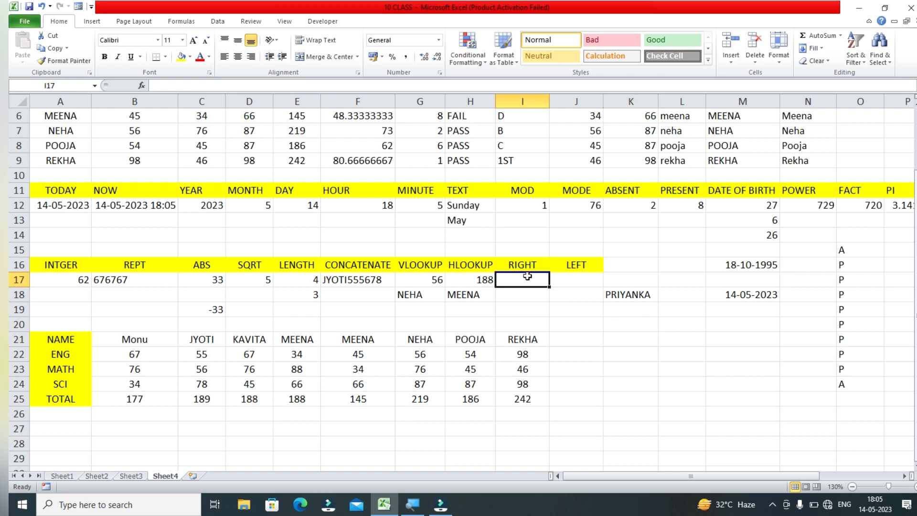
text(=RIGHT)
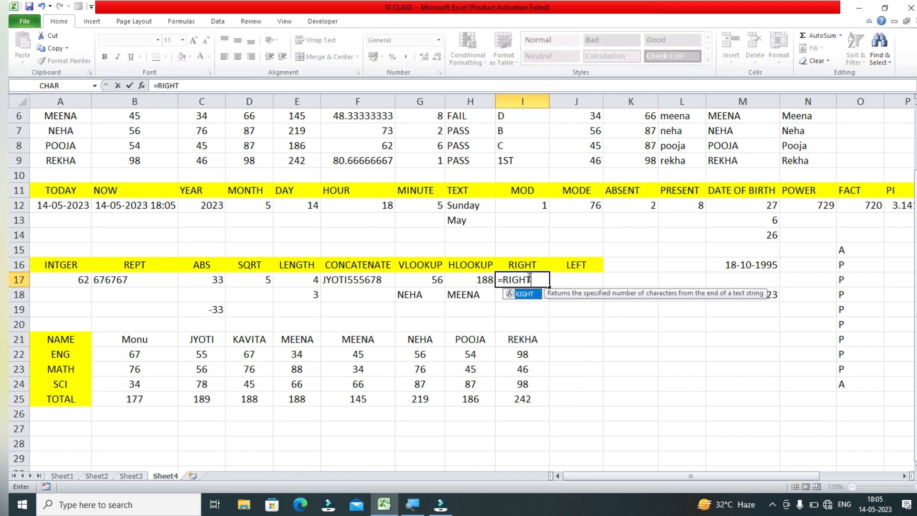
text(()
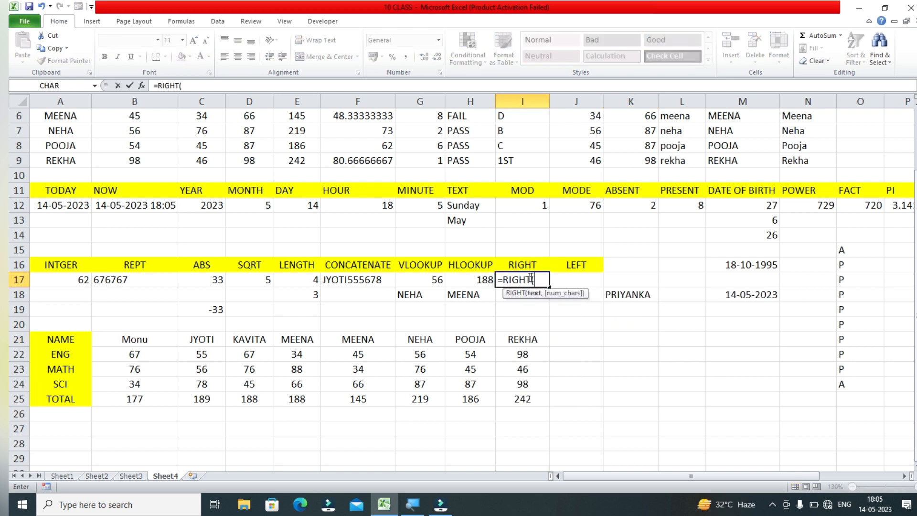
click(619, 295)
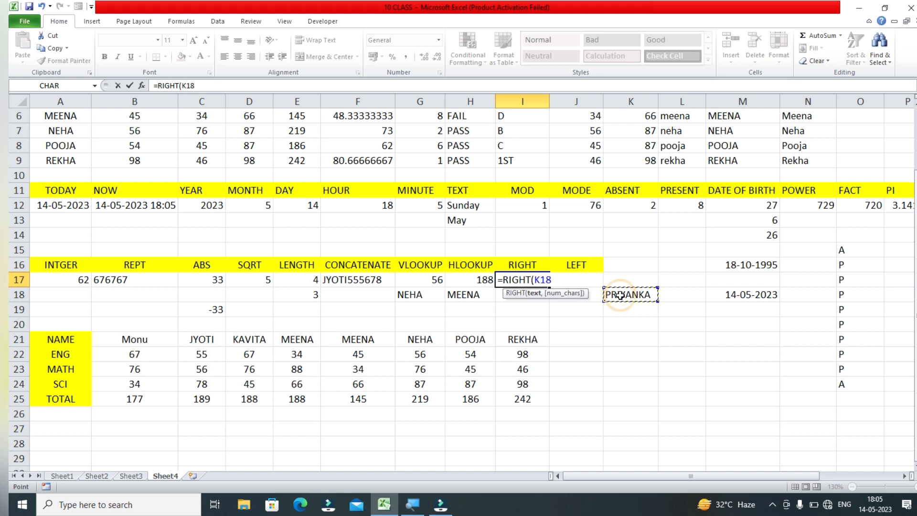
text(,)
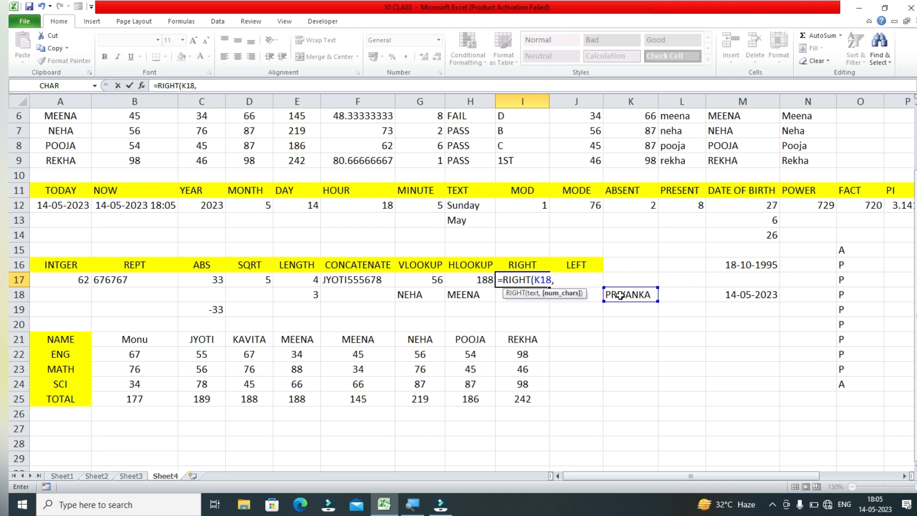
text(4))
key(Return)
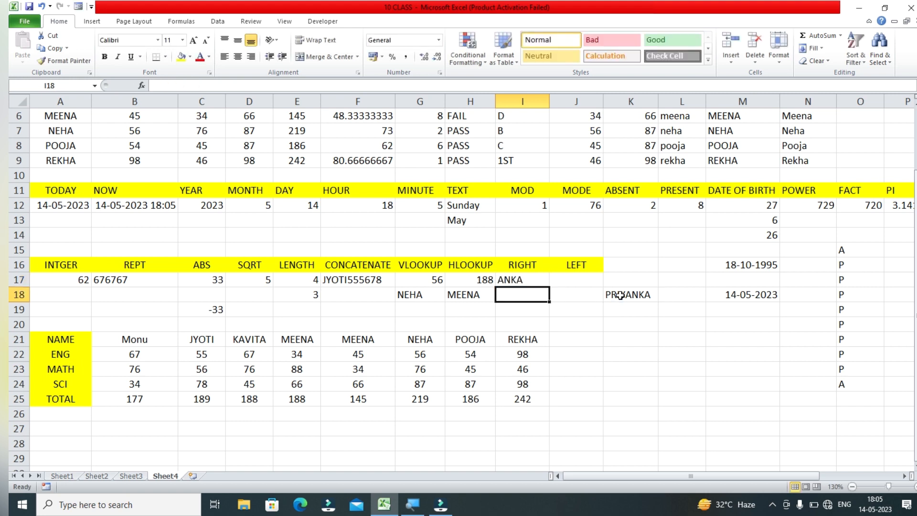
Step: In J17 under LEFT, enter a LEFT formula that extracts the first 5 characters of K18
click(577, 282)
text(=L)
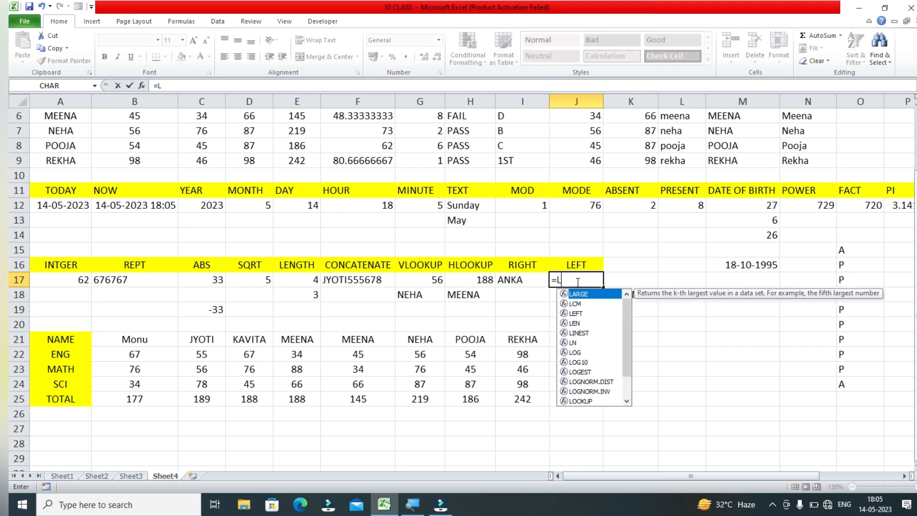
text(EFR)
key(BackSpace)
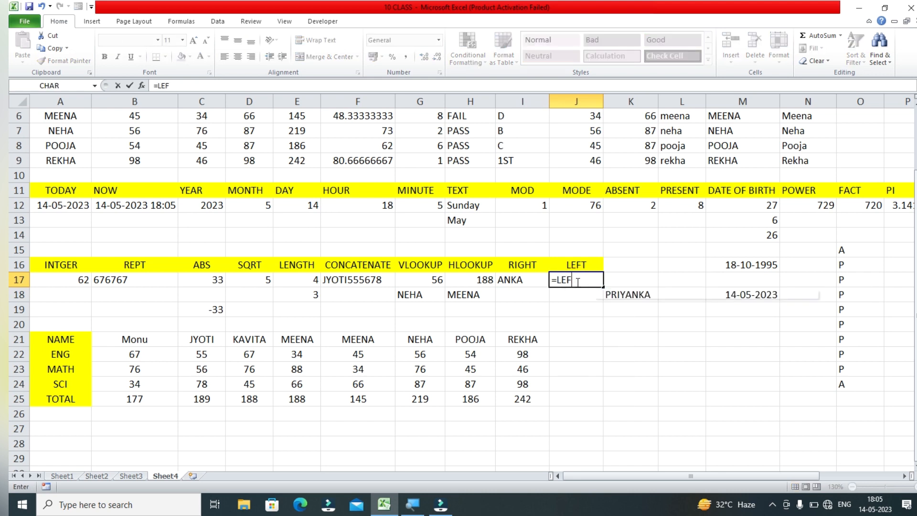
text(T()
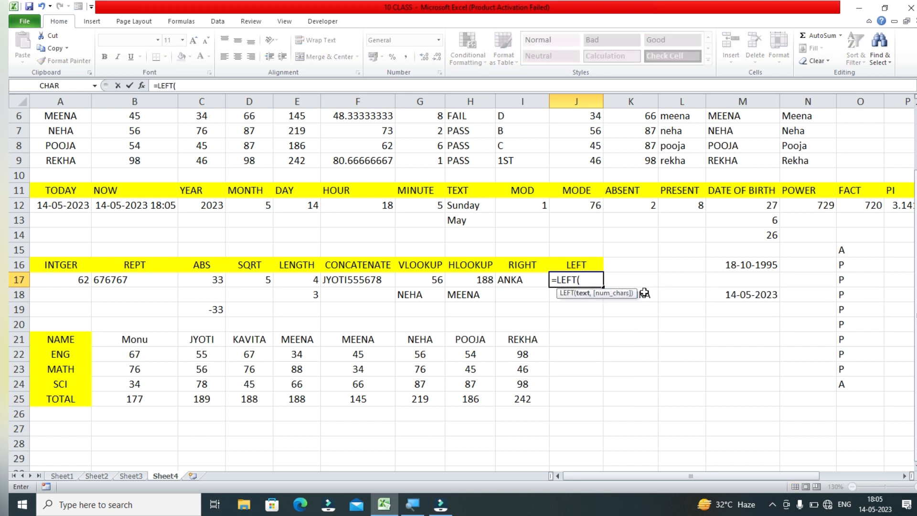
click(645, 292)
text(,")
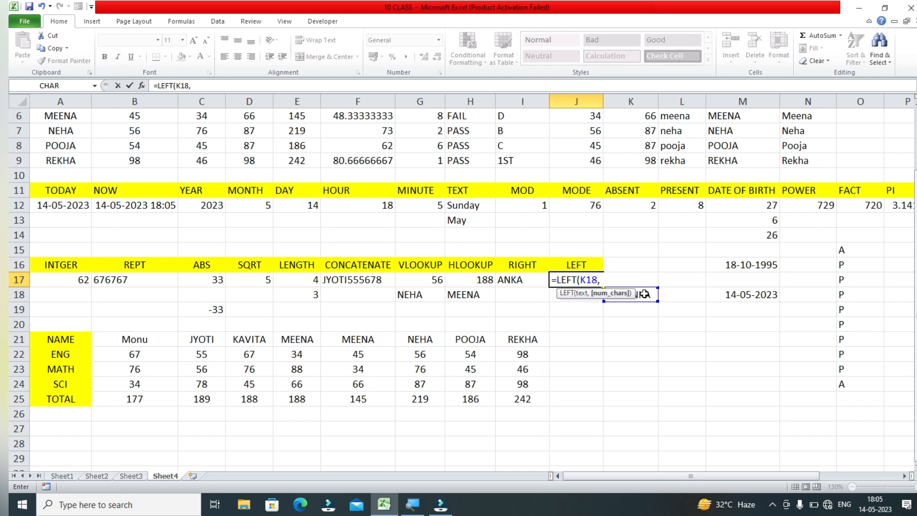
text(5)
key(Return)
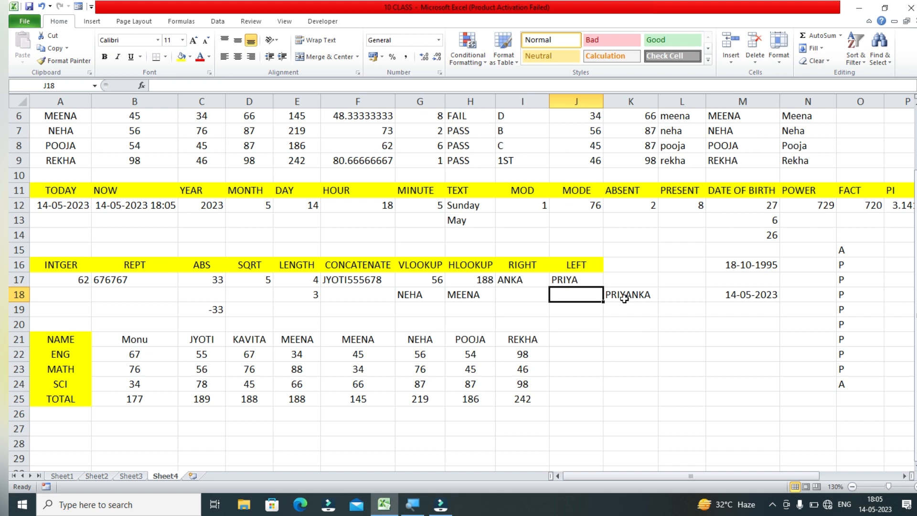
Step: Review the completed formula sheet from the transposed table in row 21 up to the headings in row 1
click(633, 347)
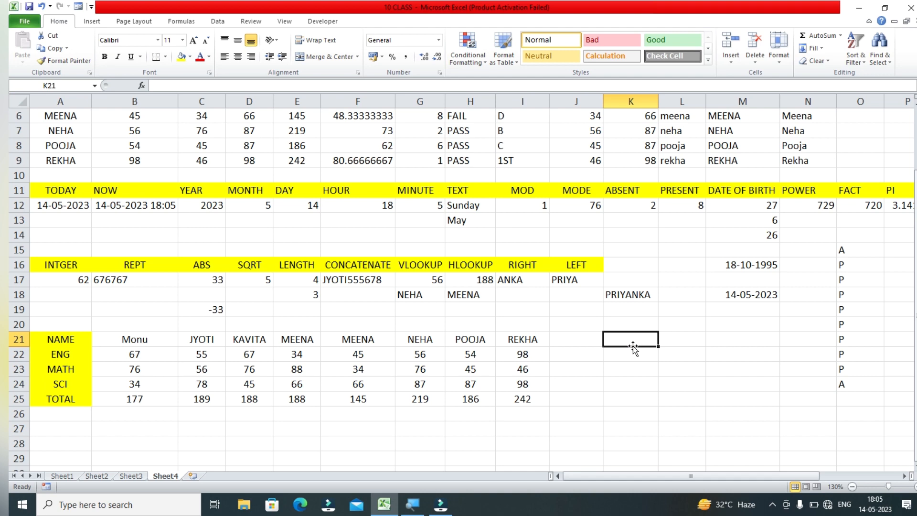
key(Up)
key(Up)
key(Up)
key(Up)
key(Up)
key(Up)
key(Up)
key(Up)
key(Up)
key(Up)
key(Up)
key(Up)
key(Up)
key(Up)
key(Up)
key(Up)
key(Up)
key(Up)
key(Up)
key(Up)
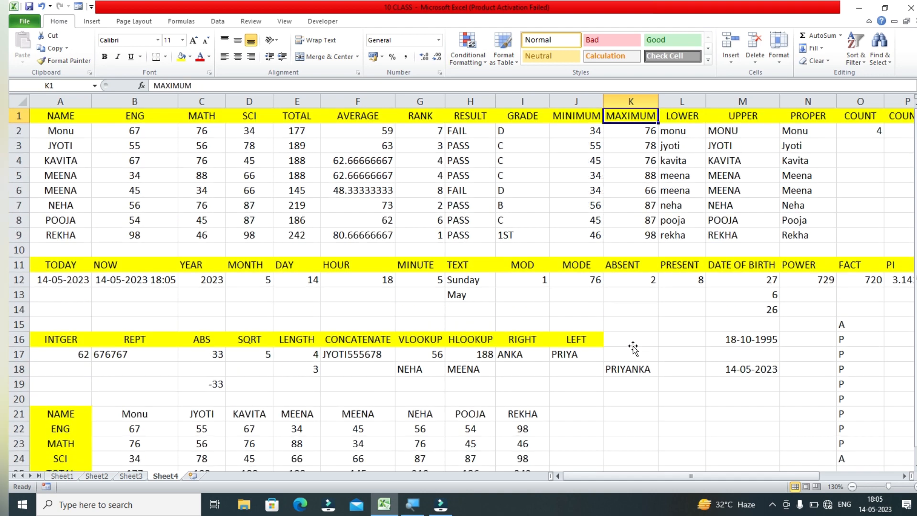